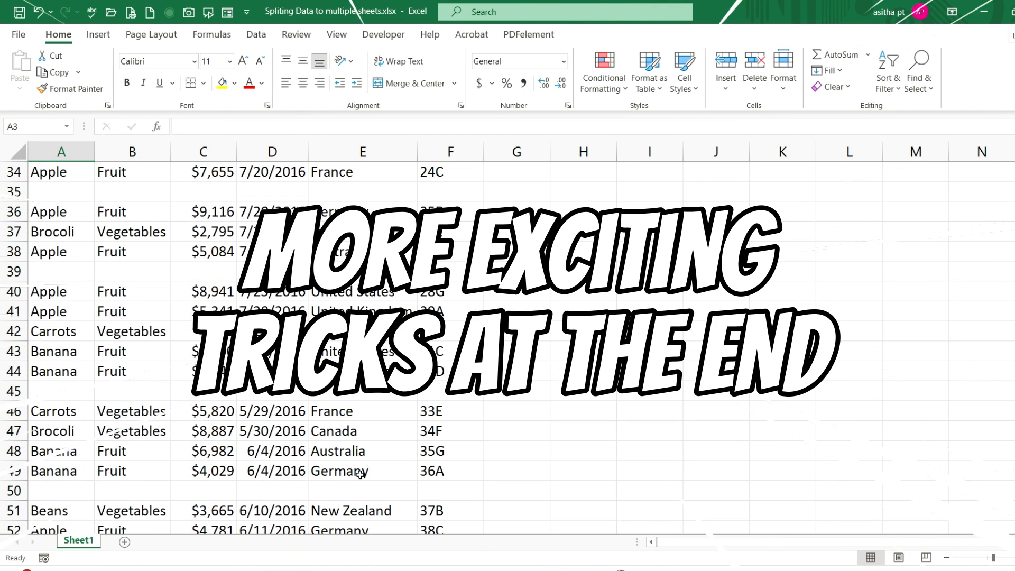
Step: Delete blank row 3 and the next blank row below it from the product table, one at a time
scroll(361, 474, down, 3)
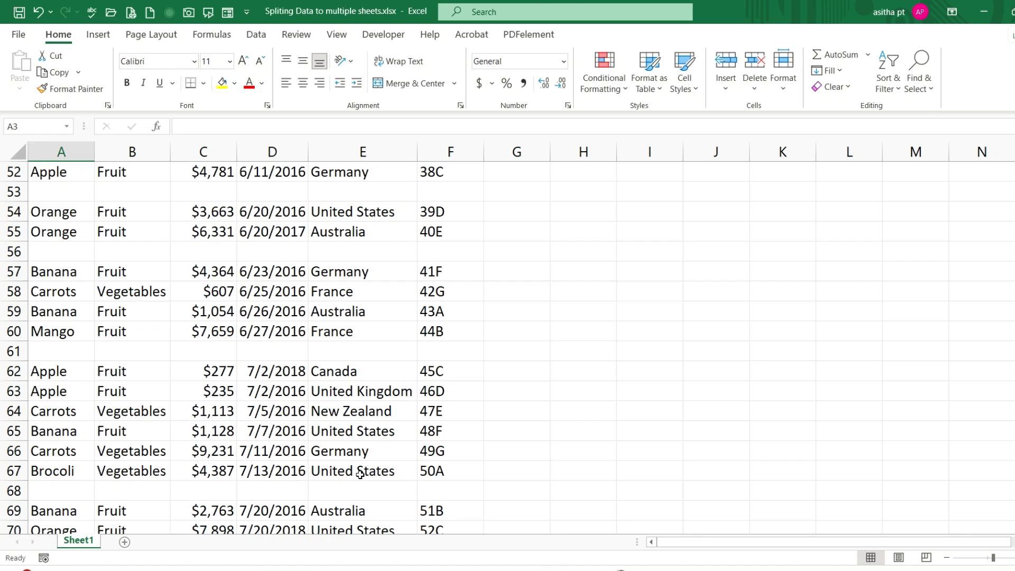
scroll(360, 475, down, 1)
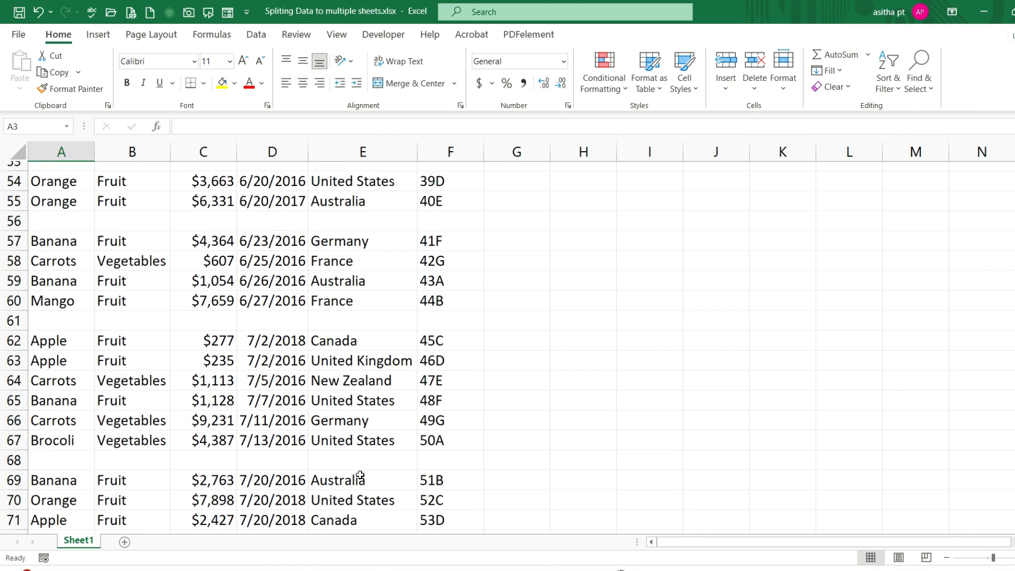
scroll(360, 475, down, 2)
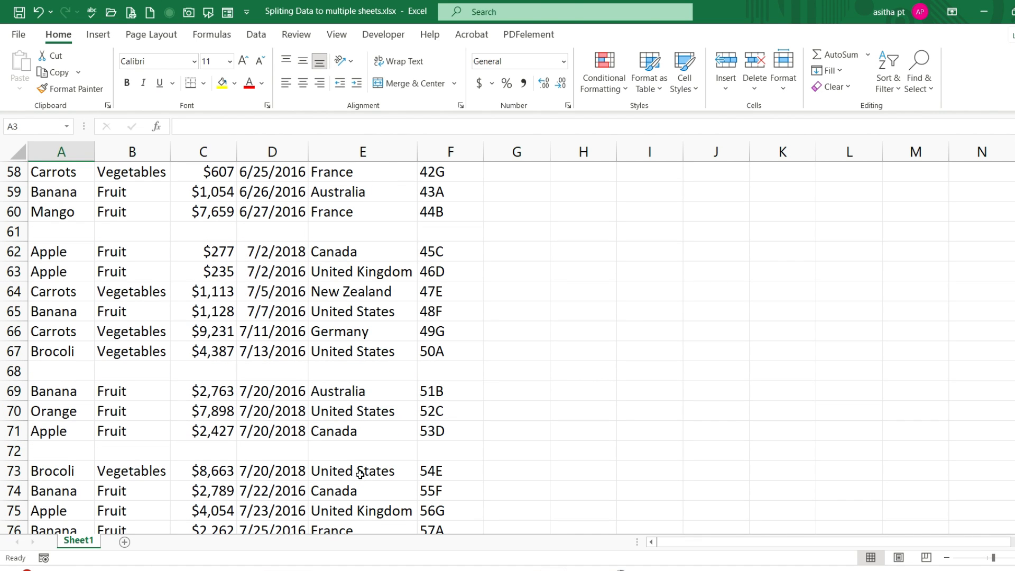
scroll(361, 474, up, 16)
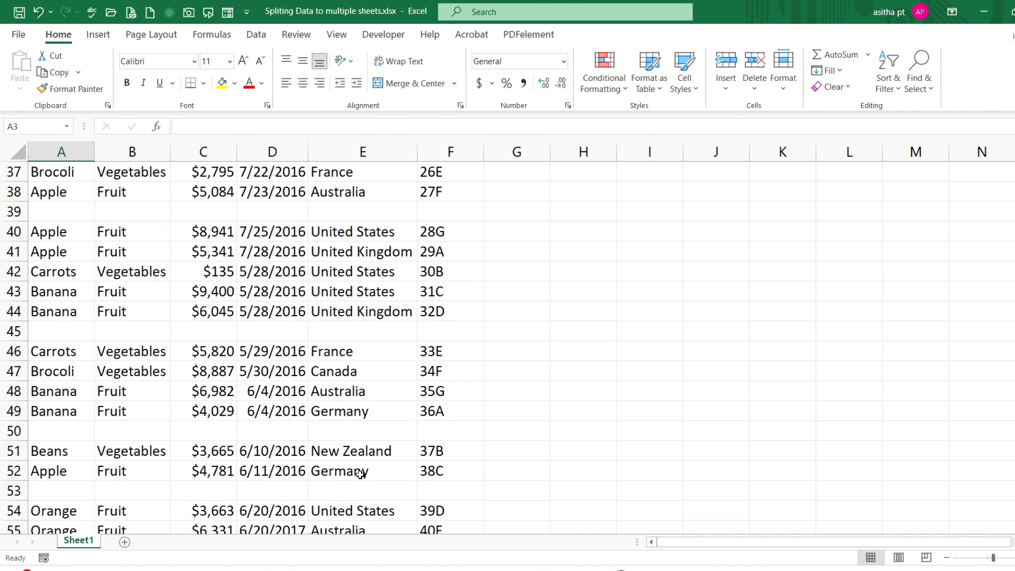
scroll(360, 475, up, 3)
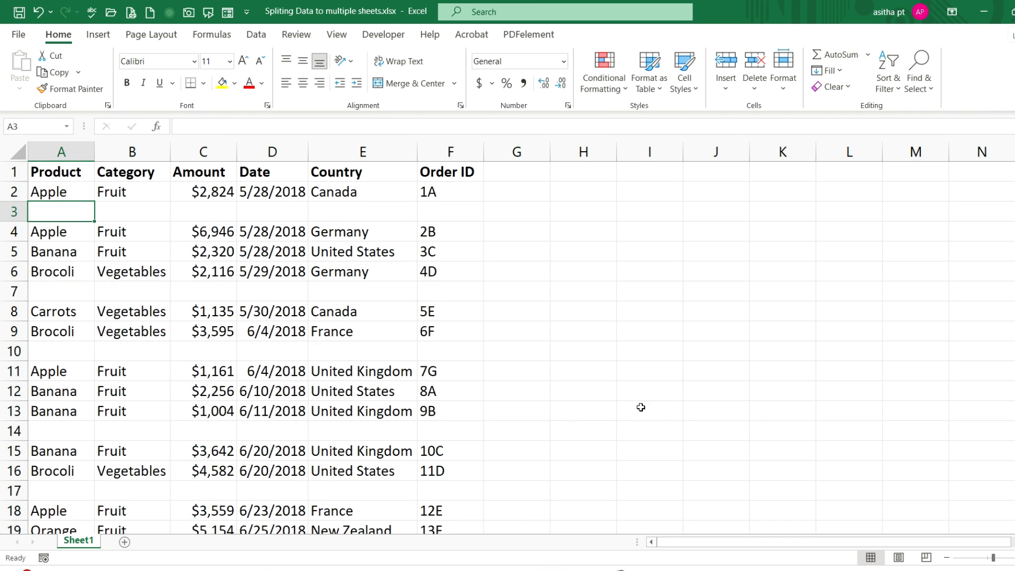
click(272, 271)
right_click(15, 211)
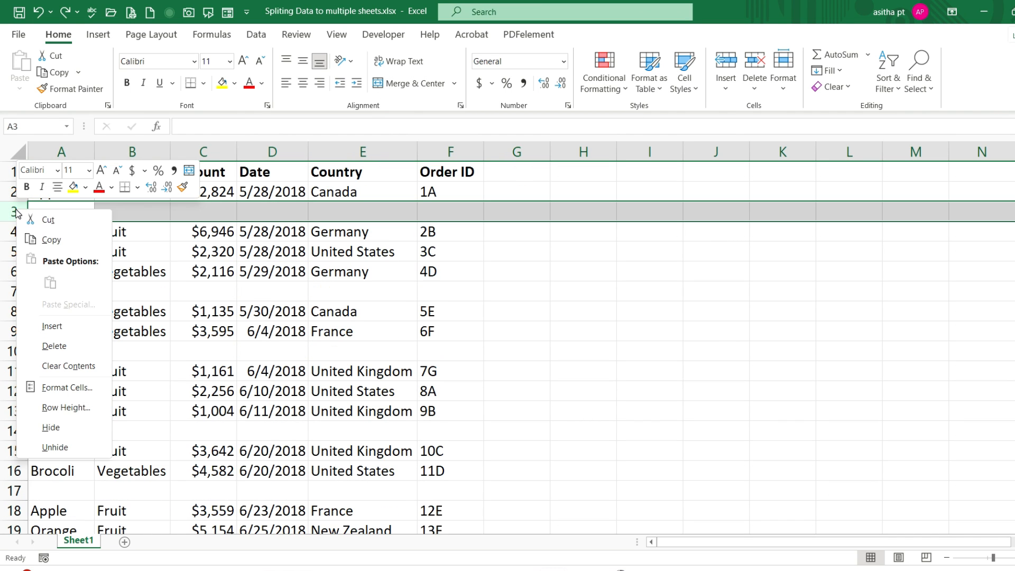
click(64, 349)
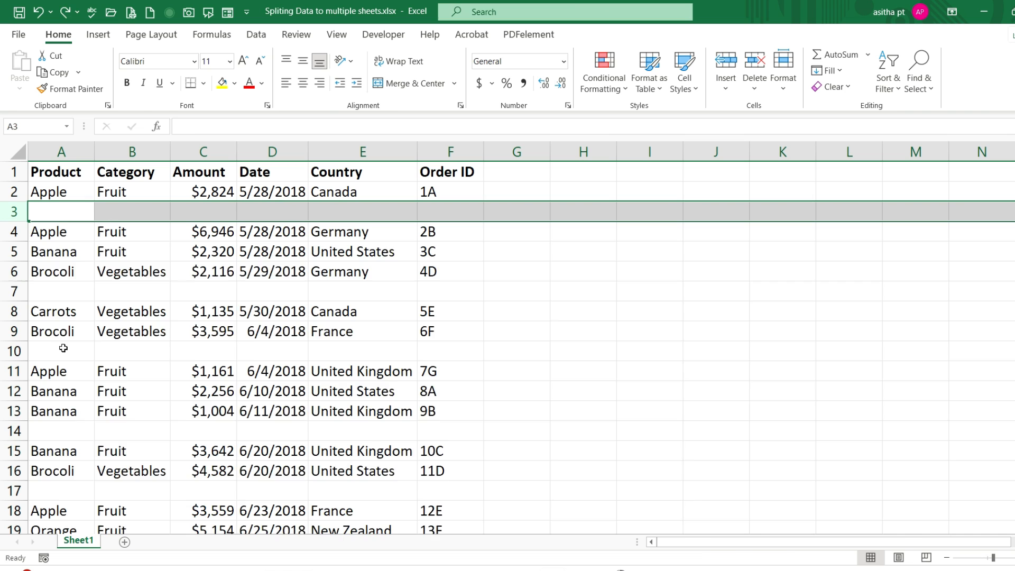
right_click(13, 272)
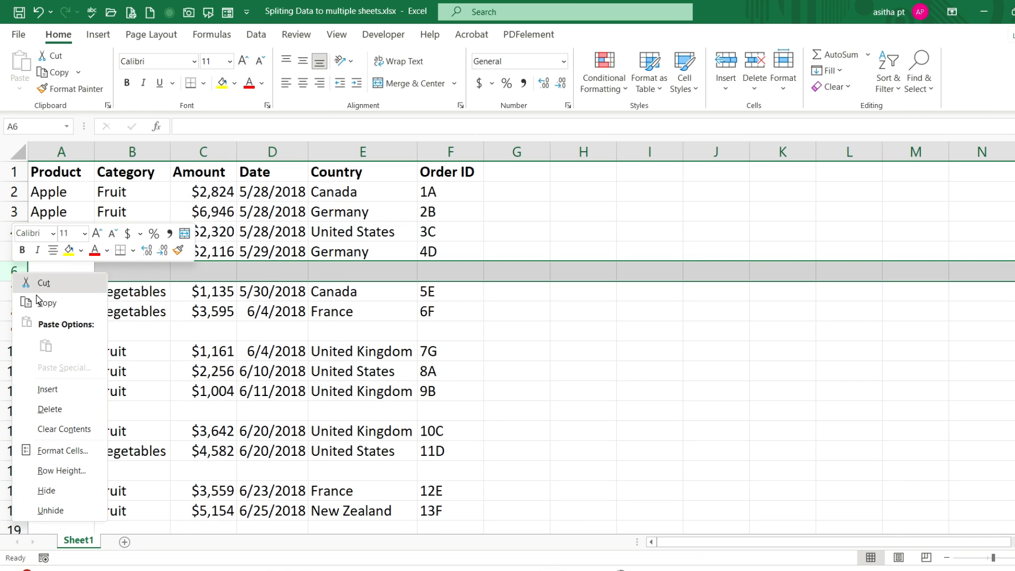
click(53, 409)
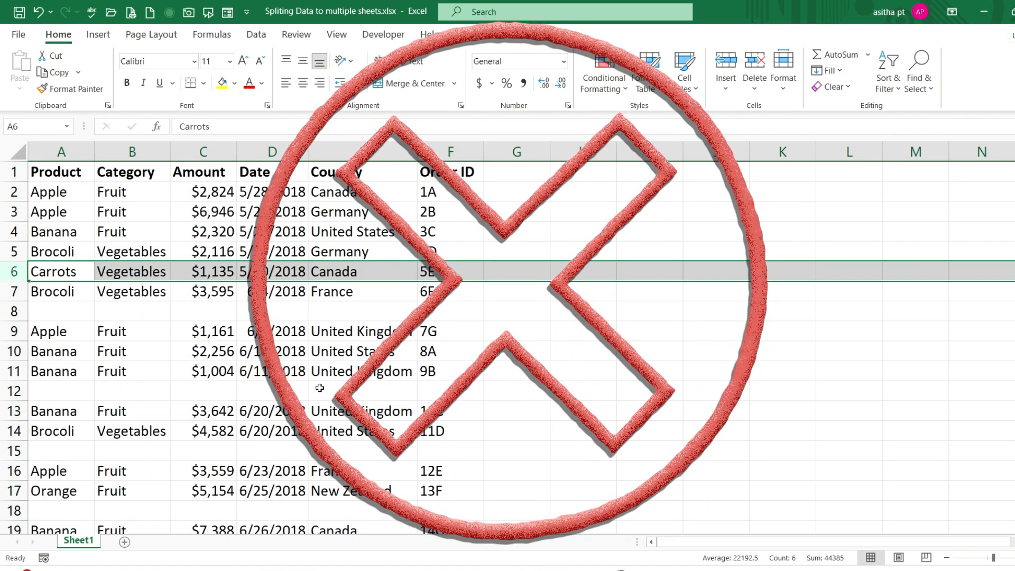
Step: Undo the two single row deletions in the product table
key(ctrl+z)
key(ctrl+z)
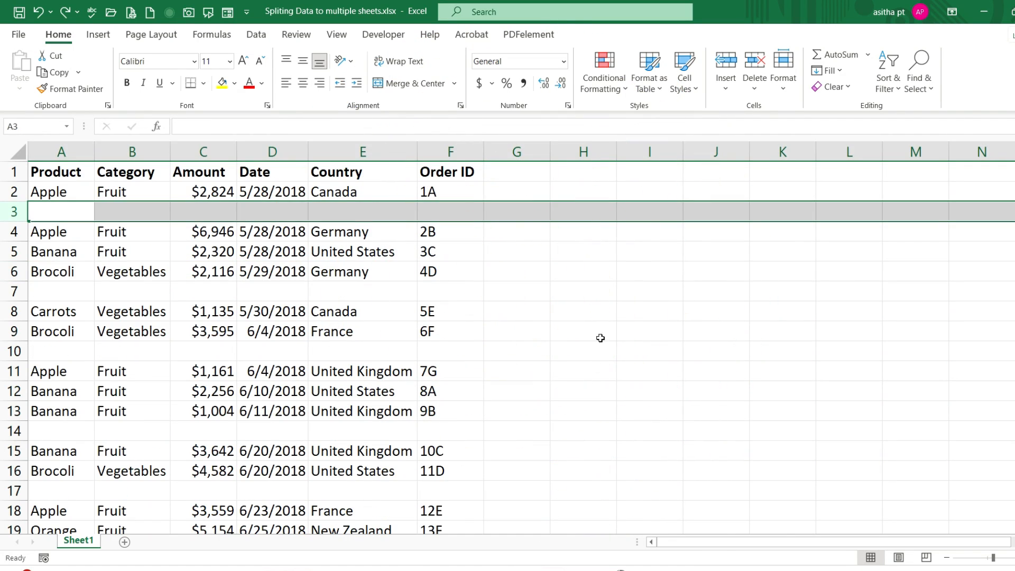
click(584, 372)
Step: Starting from cell A3, select all blank cells in the table using Go To Special with the Blanks option
click(75, 214)
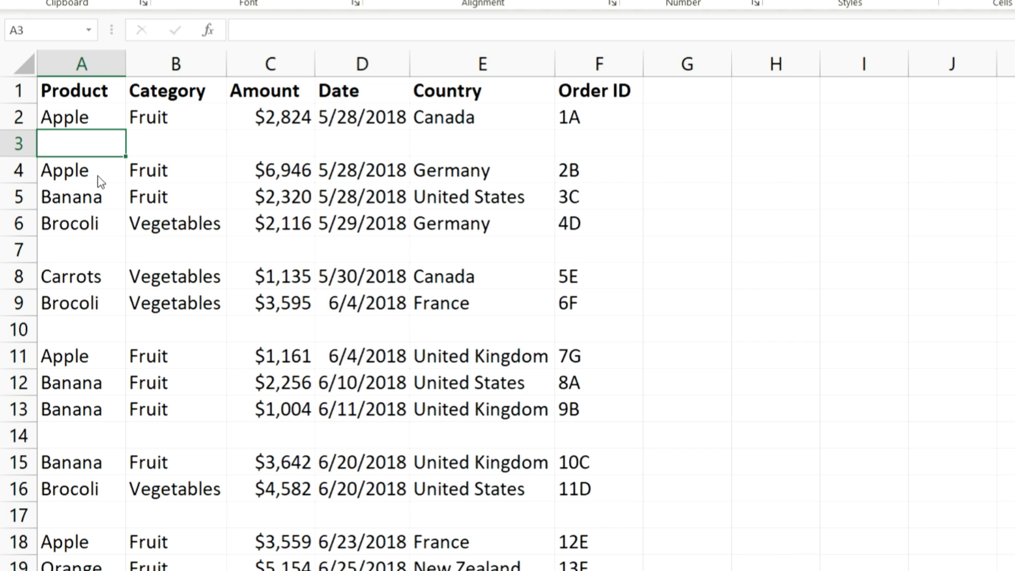
key(ctrl+g)
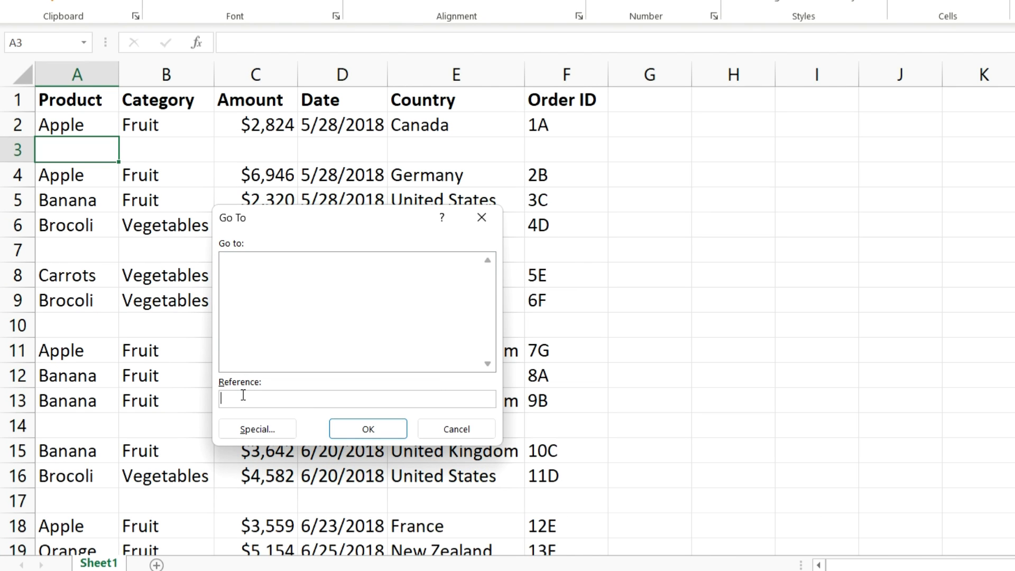
click(249, 430)
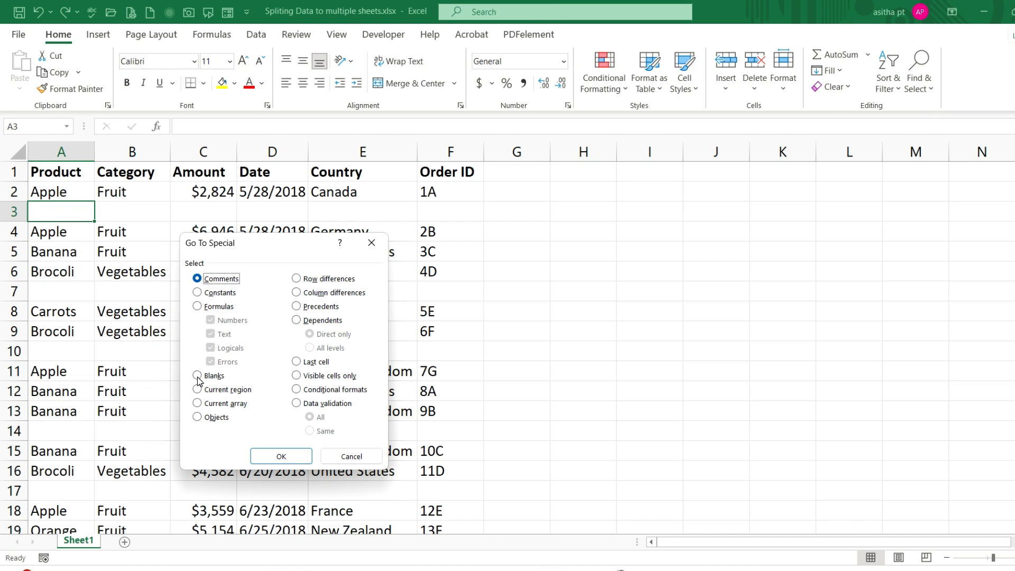
click(252, 356)
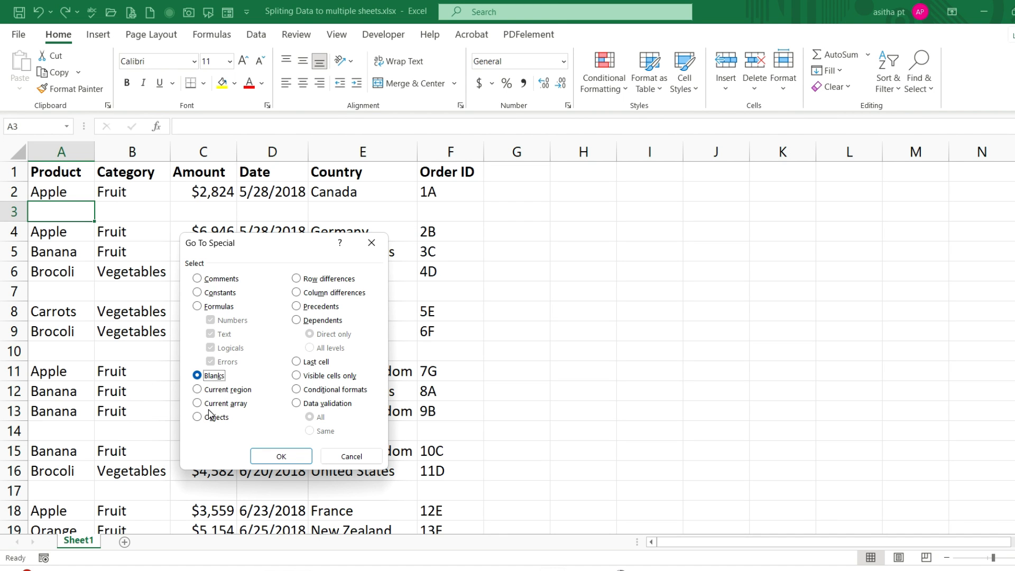
click(259, 457)
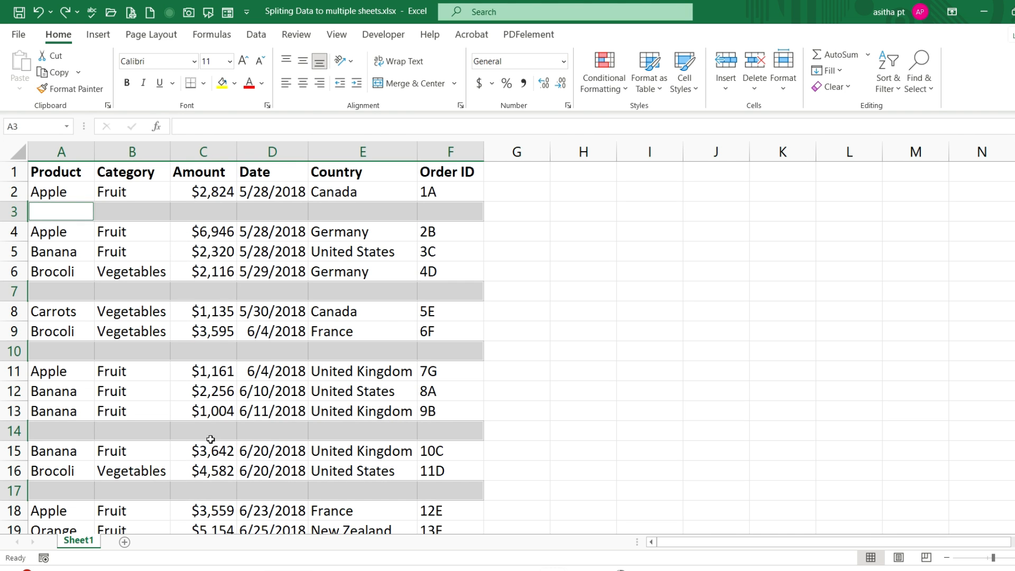
scroll(213, 455, down, 4)
scroll(213, 455, down, 12)
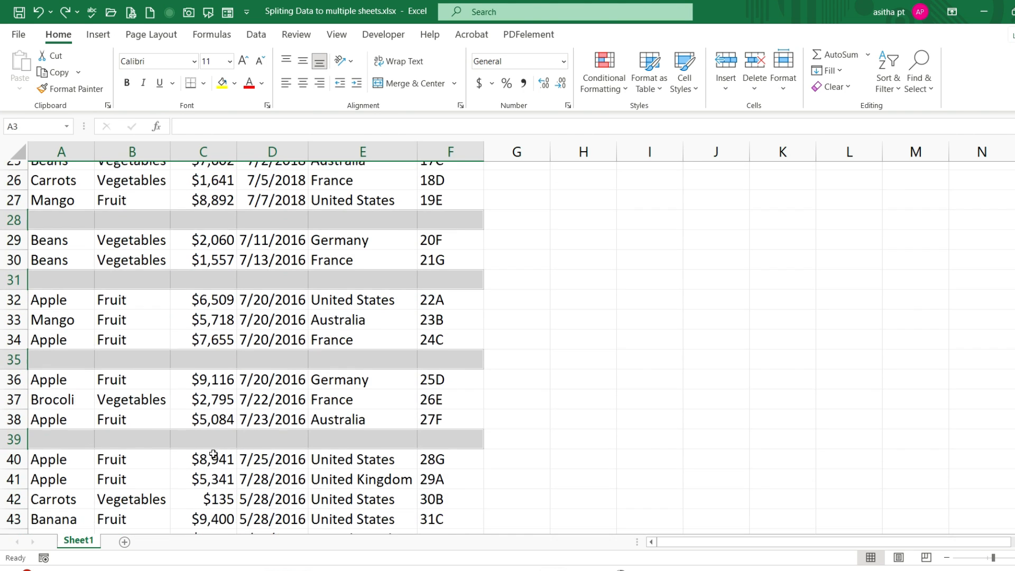
scroll(213, 454, down, 4)
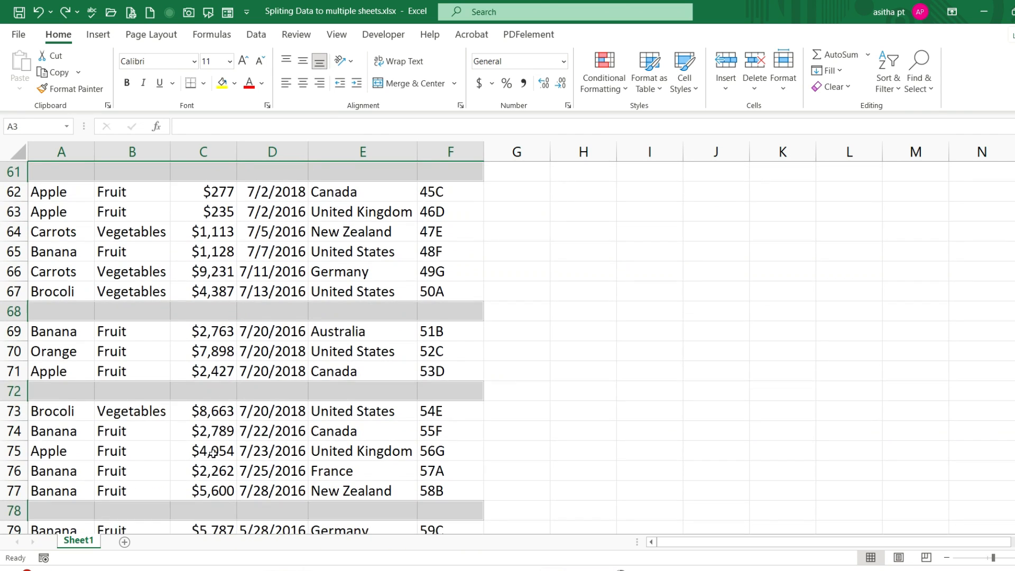
scroll(213, 455, up, 9)
scroll(212, 454, up, 11)
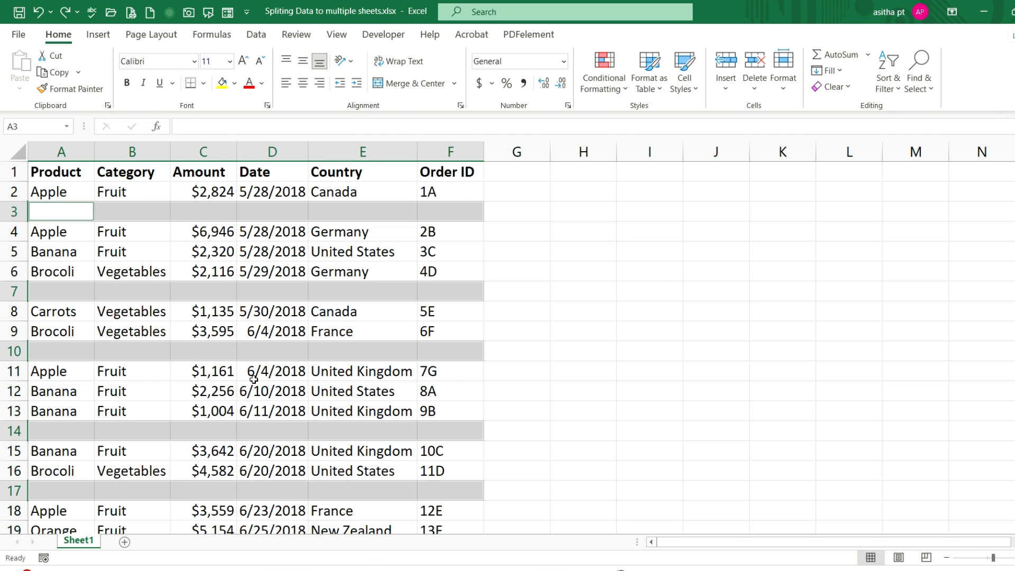
Step: Delete all the selected blank cells with the Shift cells up option, and check the table down to its last row
key(ctrl+minus)
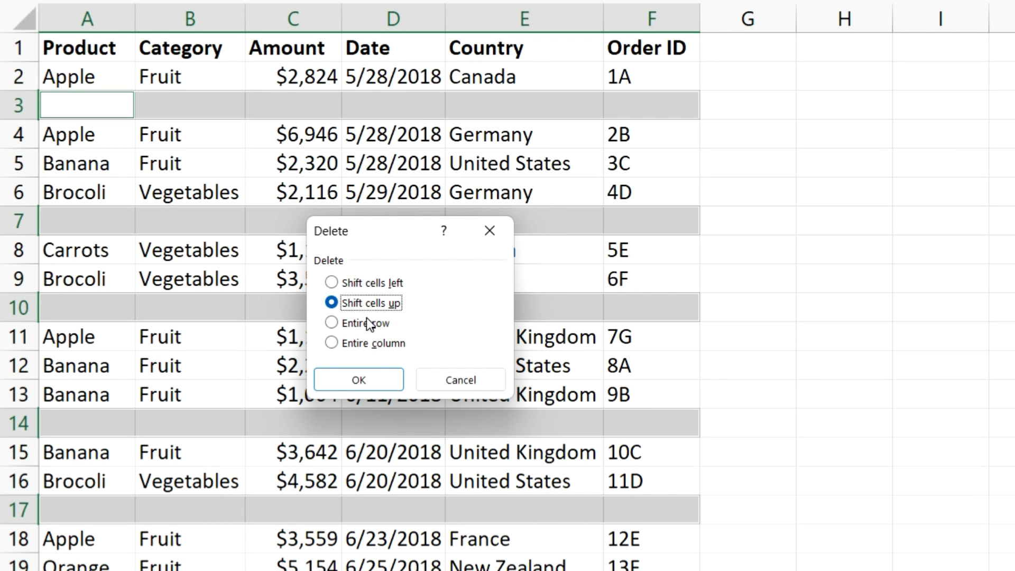
click(336, 385)
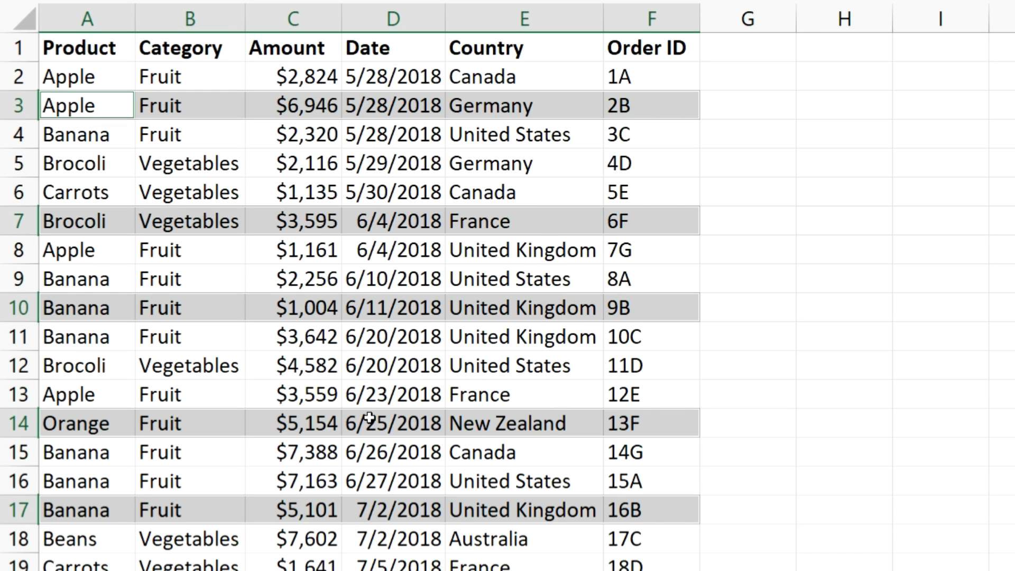
click(377, 484)
scroll(397, 425, down, 18)
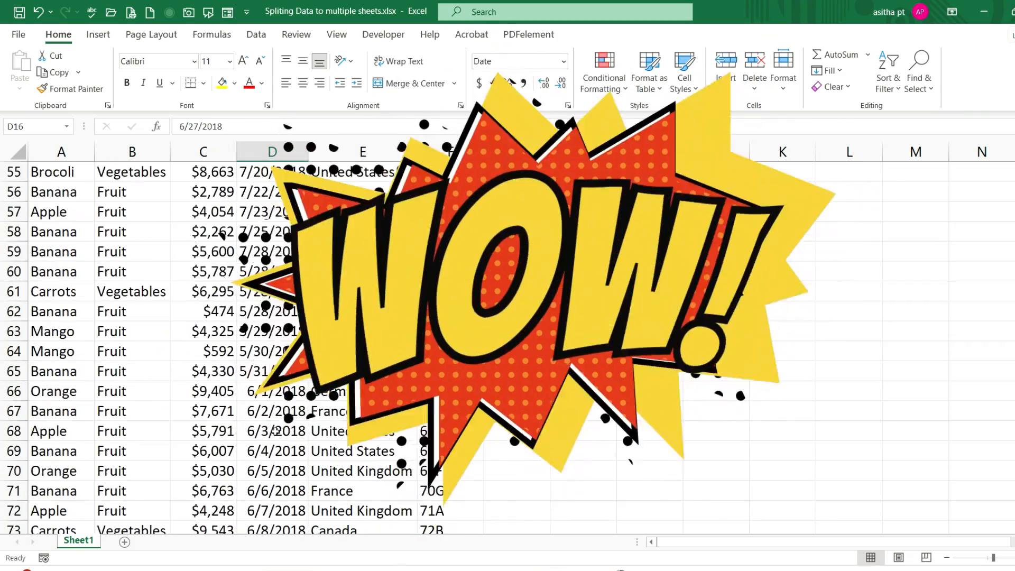
scroll(275, 431, down, 4)
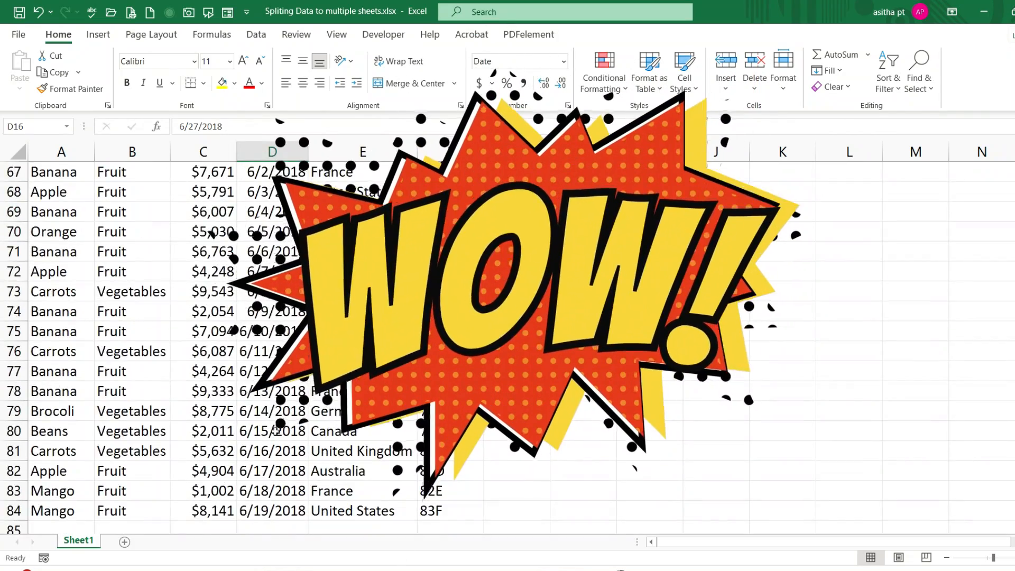
scroll(275, 431, up, 9)
scroll(275, 431, up, 13)
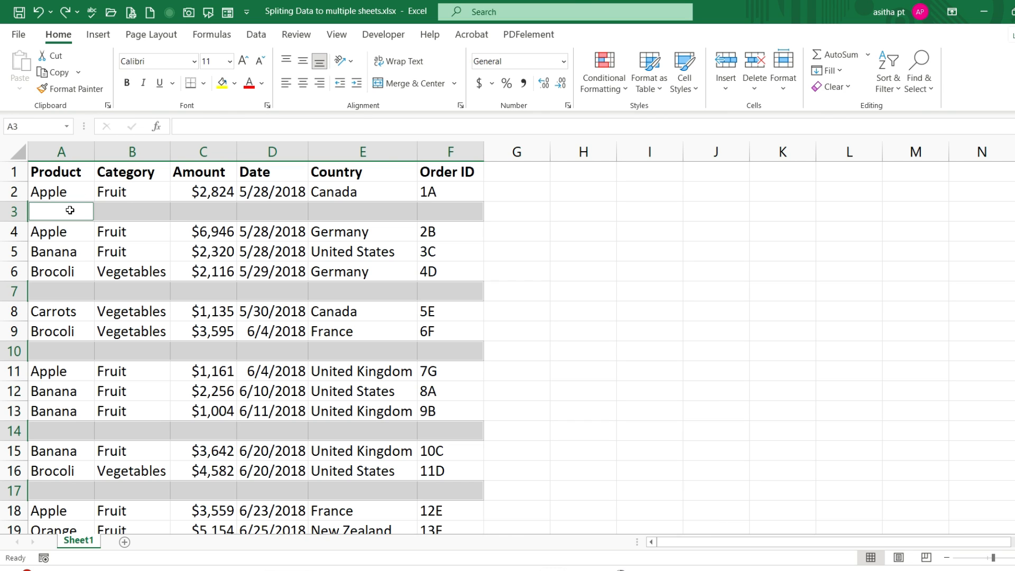
Step: Fill all the selected blank cells at once with the relative formula =A2 to repeat the entry directly above each one
text(=)
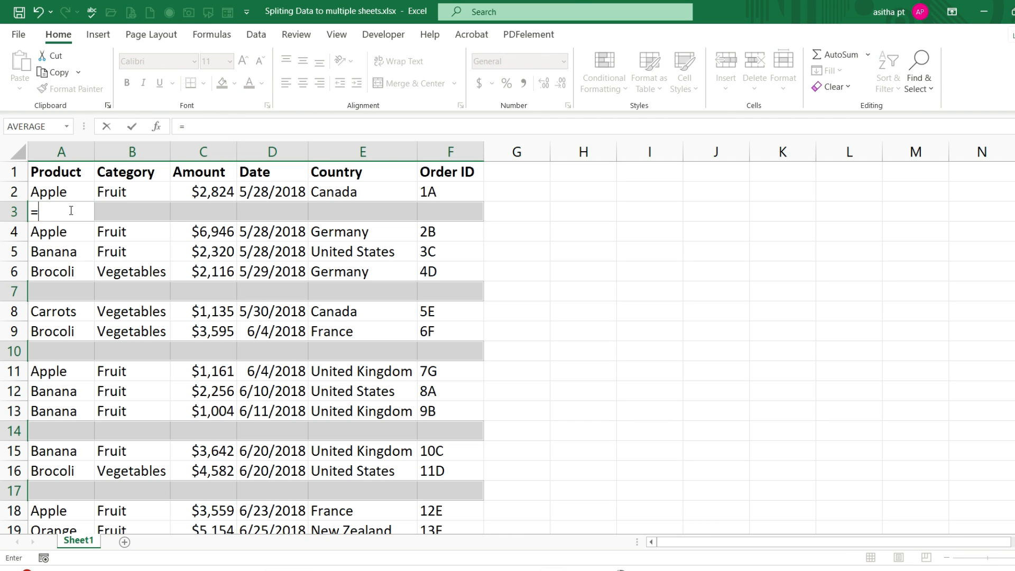
click(62, 194)
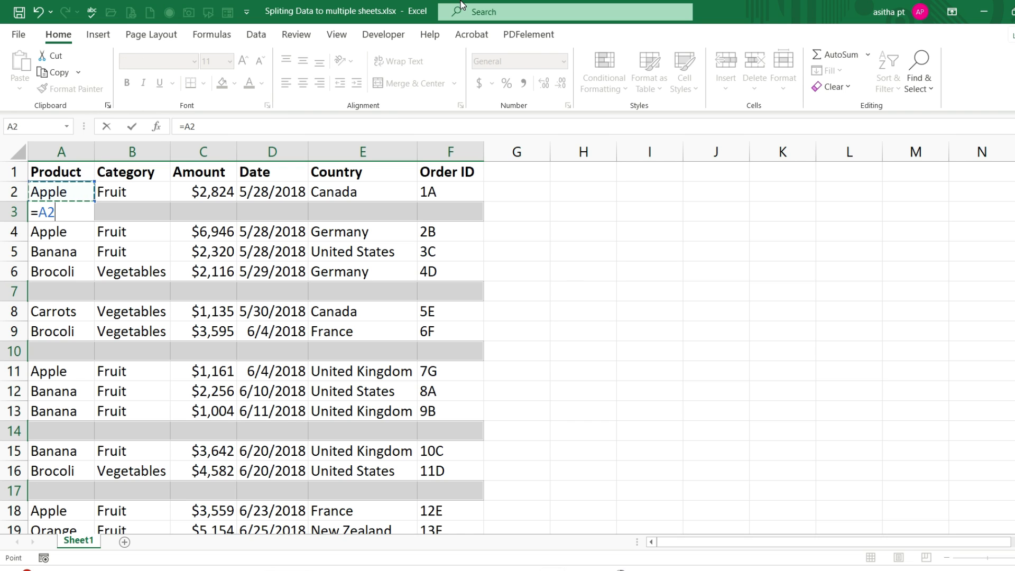
key(ctrl+Return)
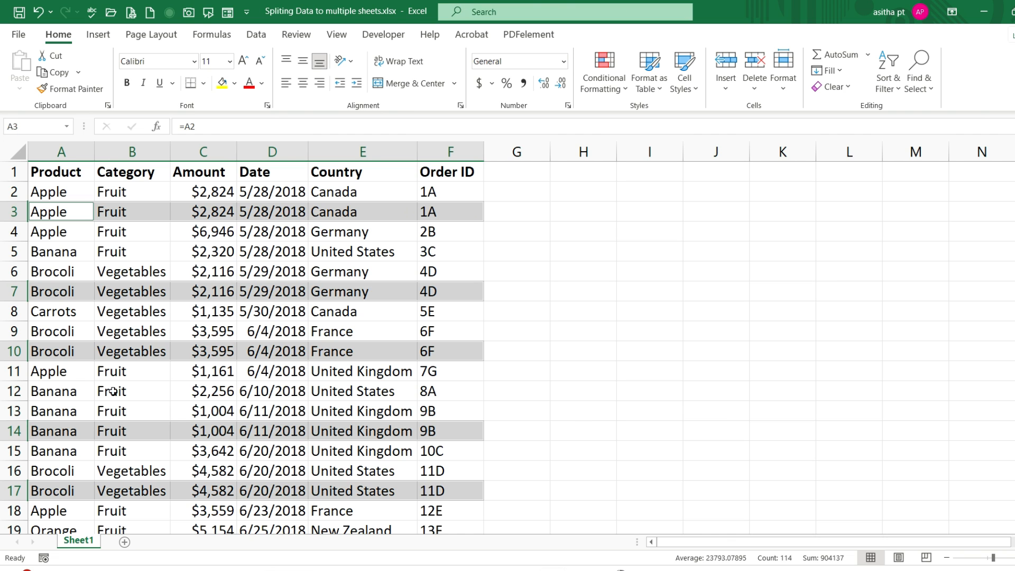
scroll(118, 471, down, 1)
scroll(119, 471, down, 11)
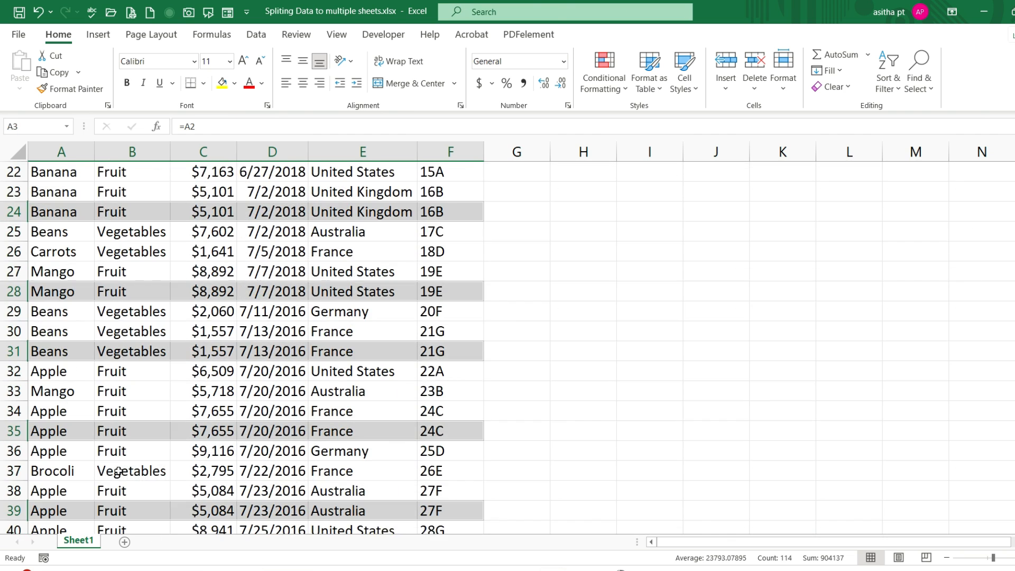
scroll(119, 465, down, 9)
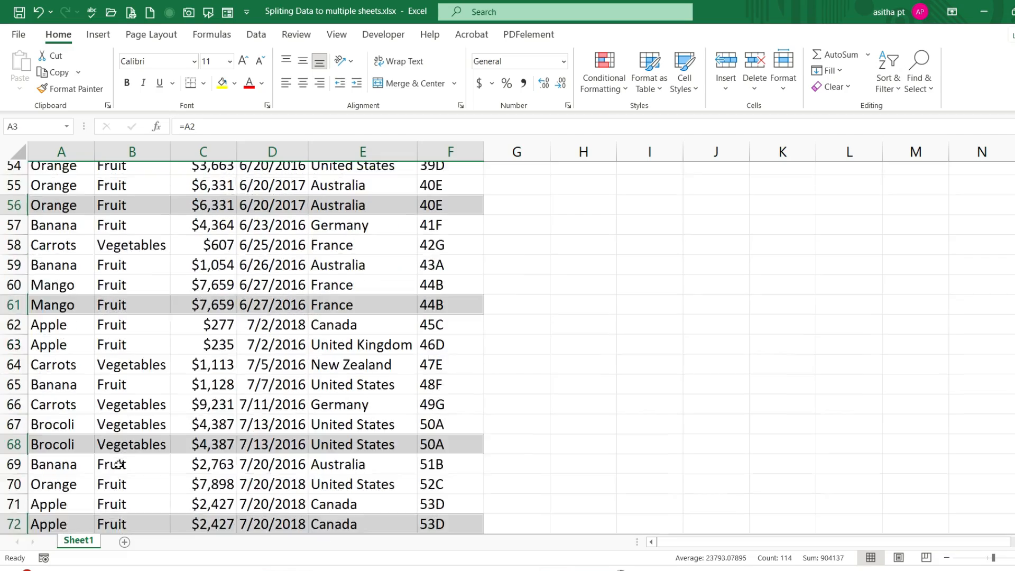
scroll(119, 466, down, 5)
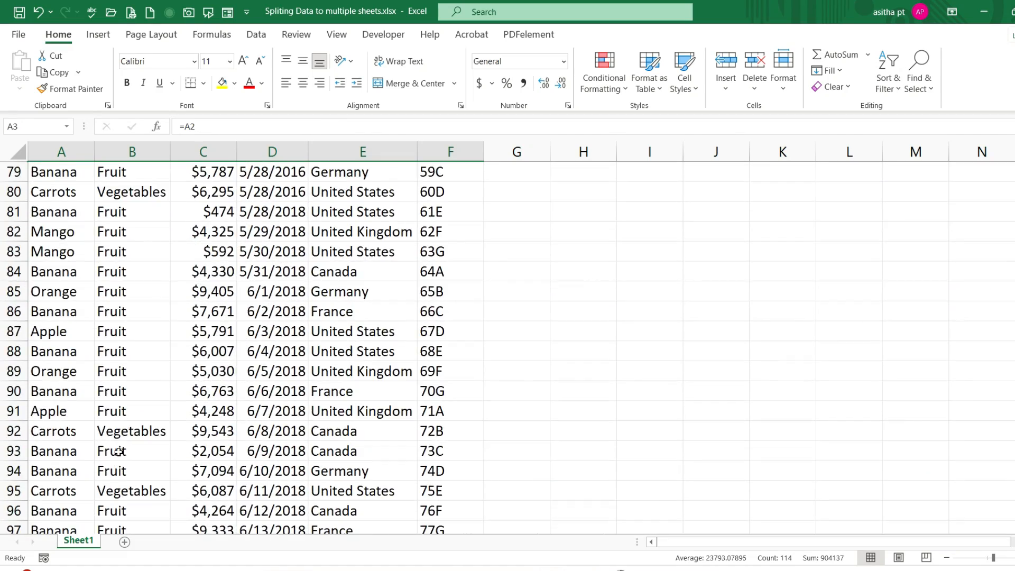
scroll(118, 458, up, 11)
scroll(118, 451, up, 15)
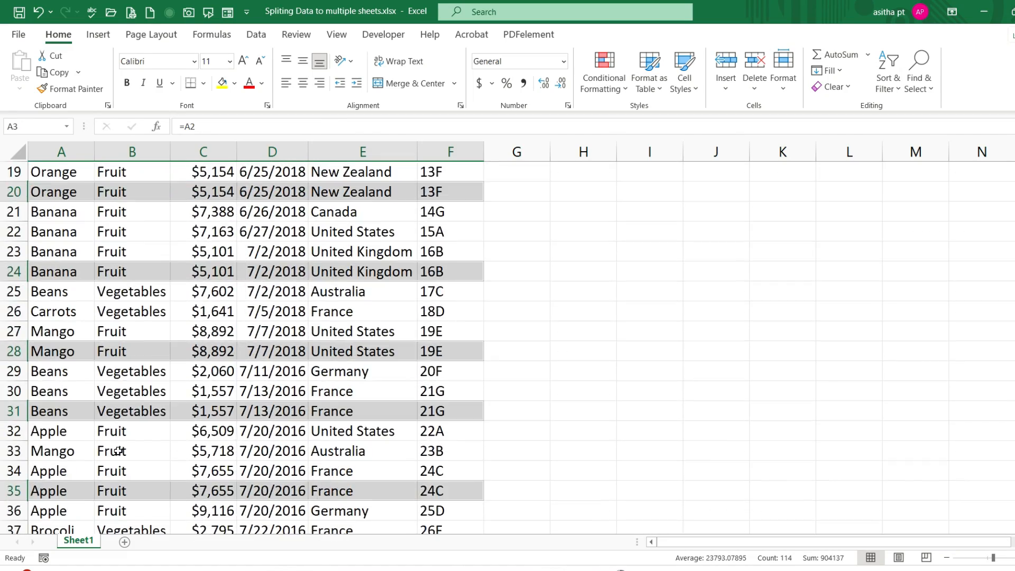
Step: Undo the formula fill in the table's blank rows
click(142, 405)
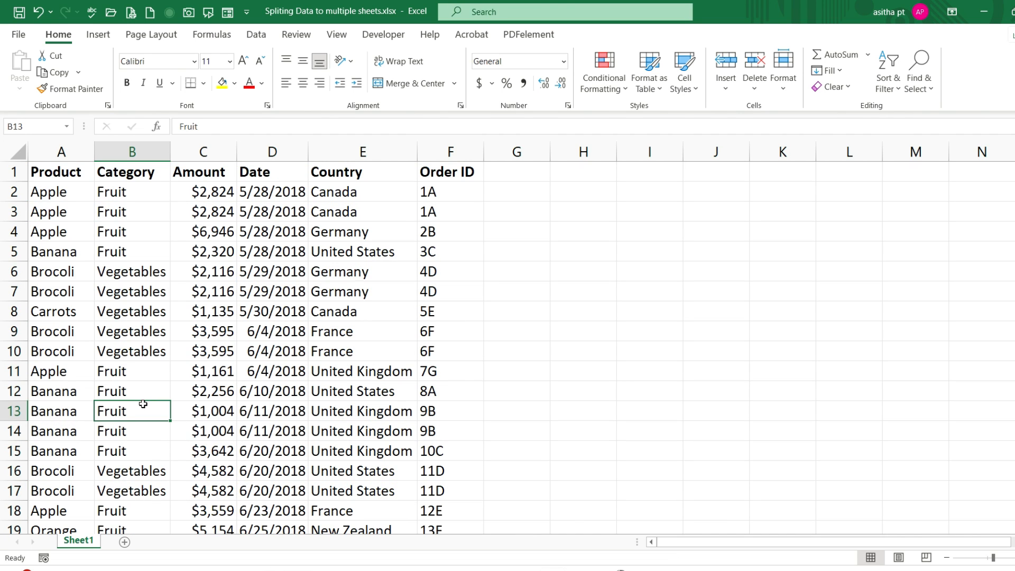
key(ctrl+z)
Step: Starting from cell A3, select every blank cell in the table using Go To Special with Blanks
click(83, 211)
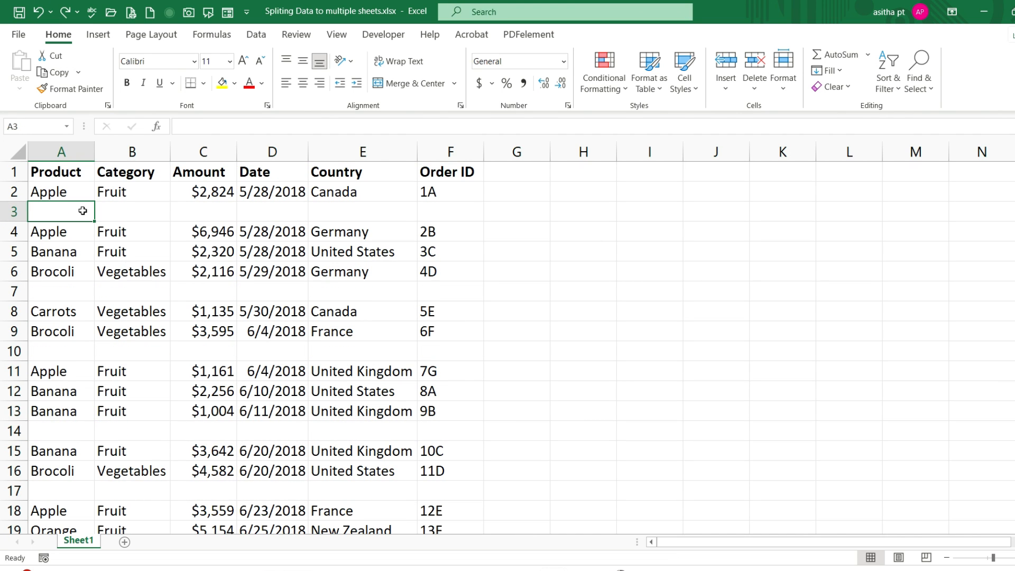
key(ctrl+g)
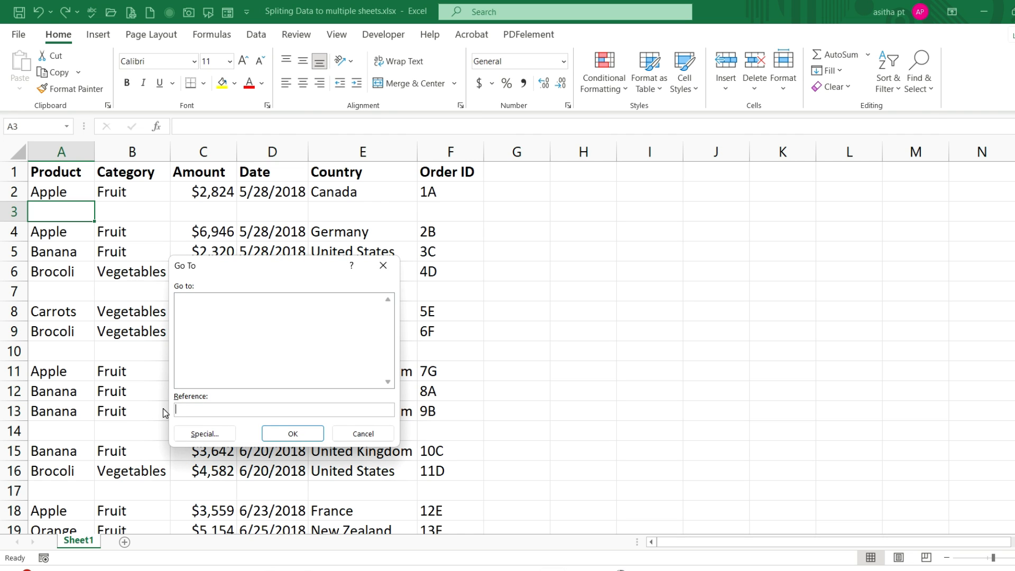
click(185, 436)
click(197, 376)
click(276, 456)
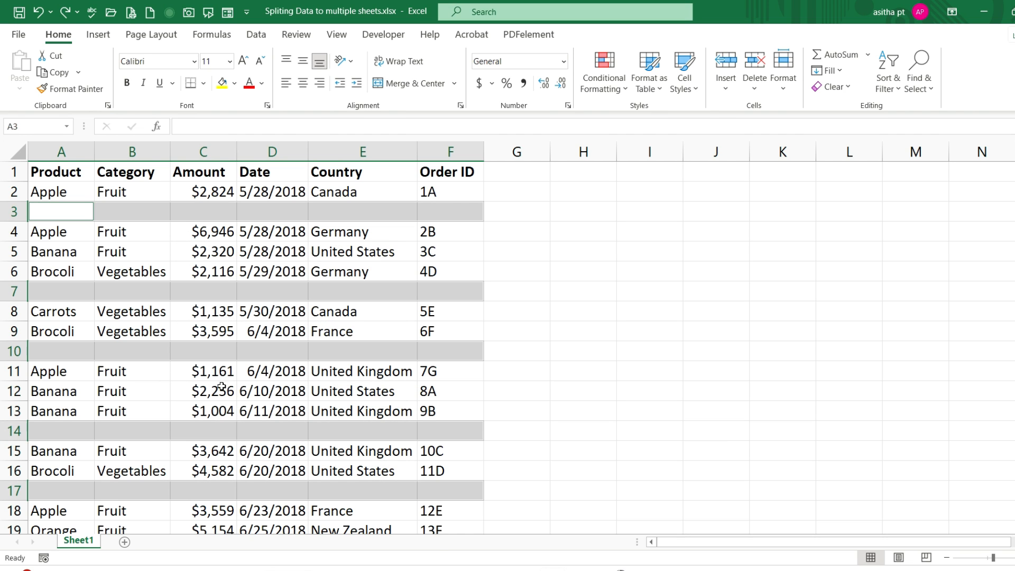
Step: Fill all the selected blank cells at once with NA, and check the filled rows further down the table
text(NA)
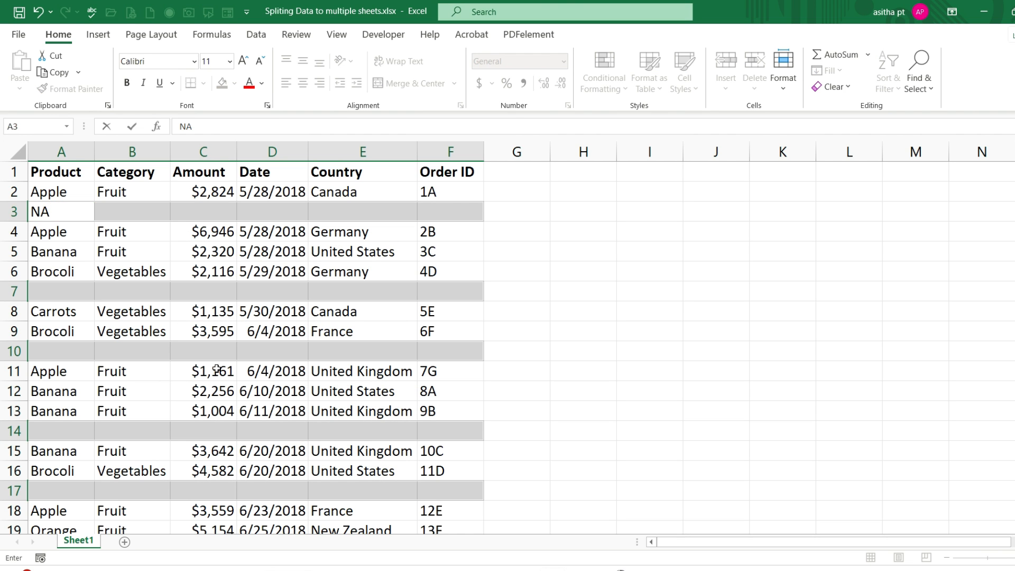
key(ctrl+Return)
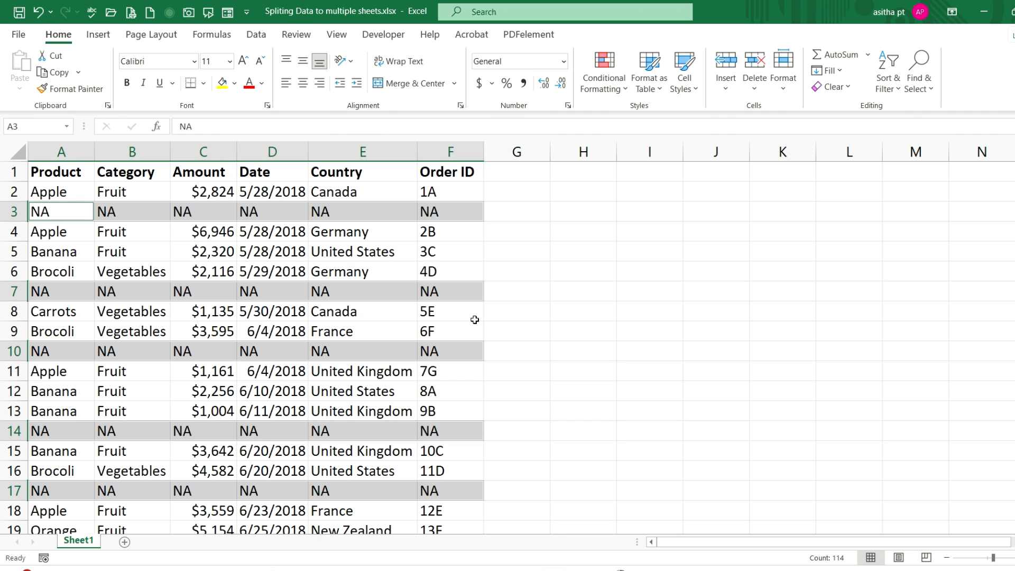
scroll(278, 319, down, 4)
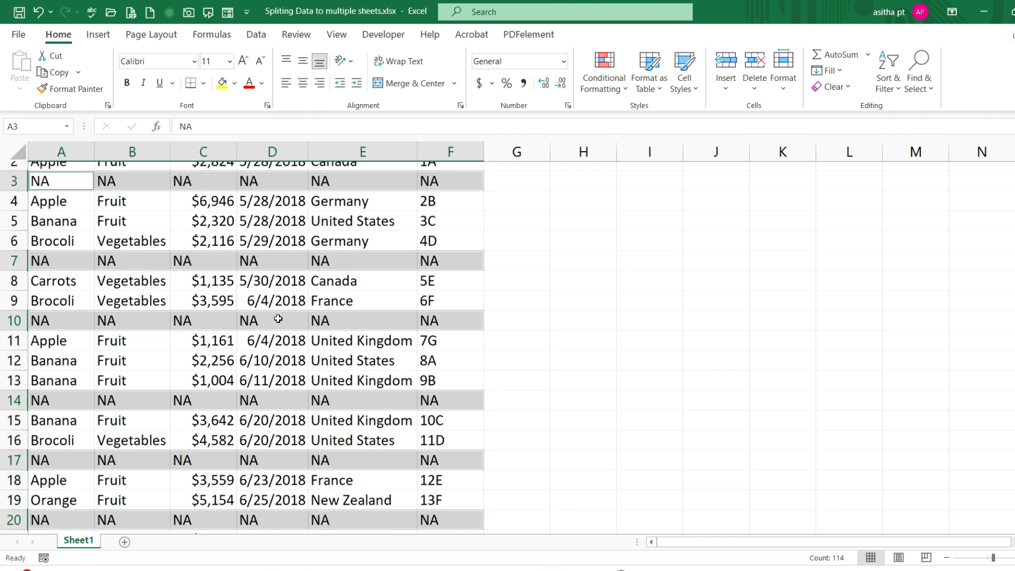
scroll(278, 318, down, 4)
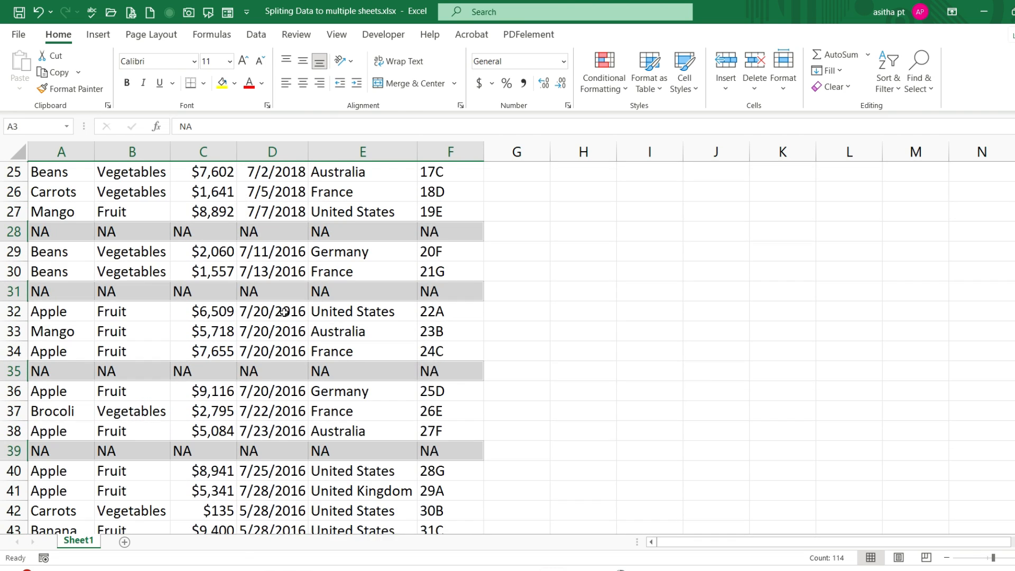
scroll(284, 312, up, 8)
click(284, 312)
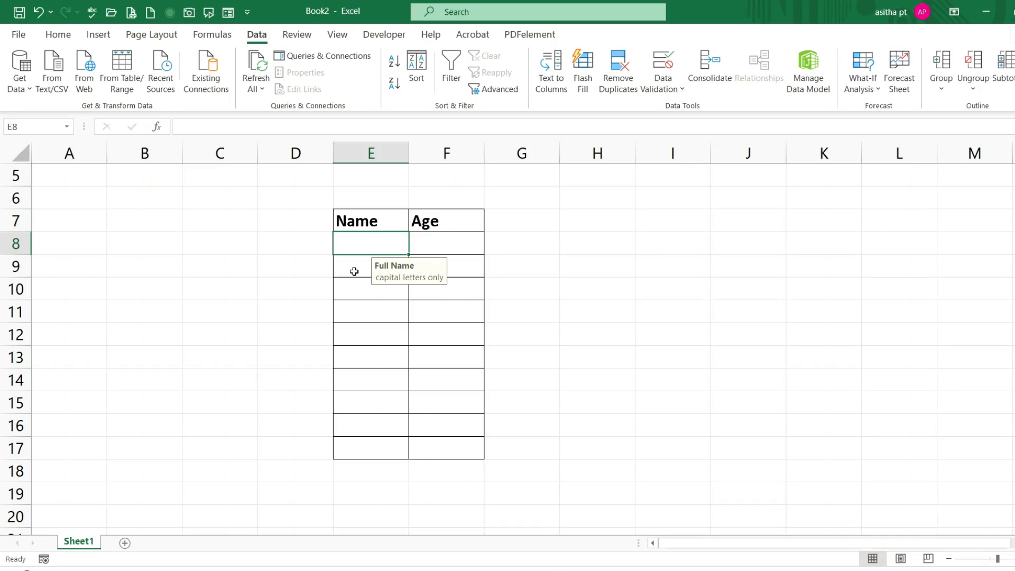
Step: In the Book2 workbook, examine the input message on several empty cells under Name, from E9 to E12
click(354, 271)
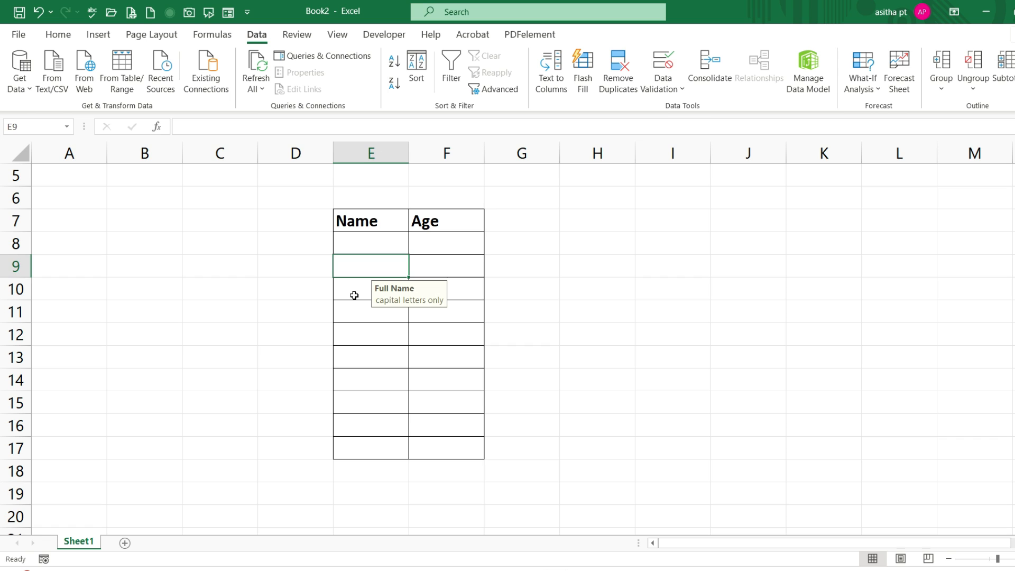
click(354, 296)
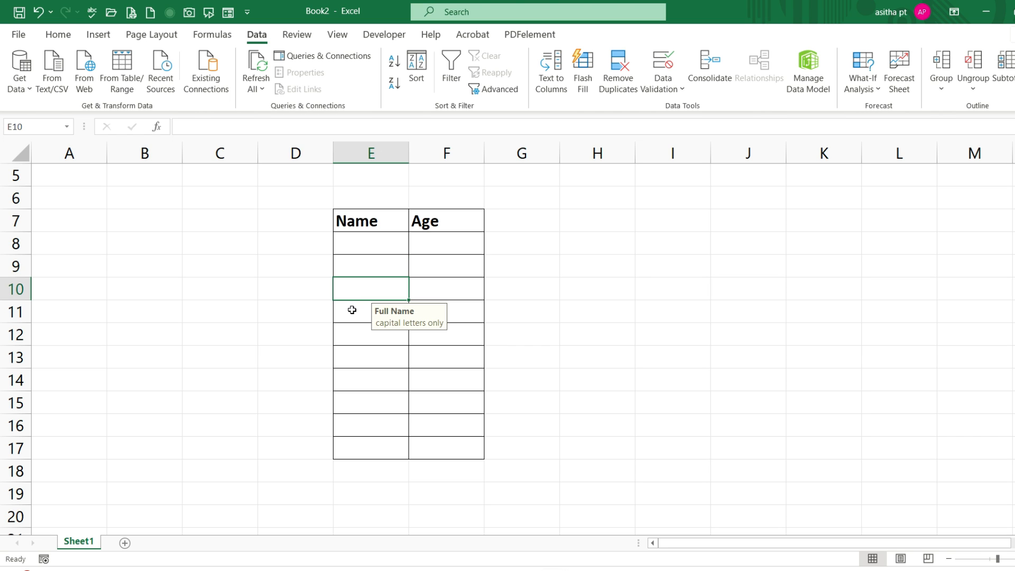
click(350, 313)
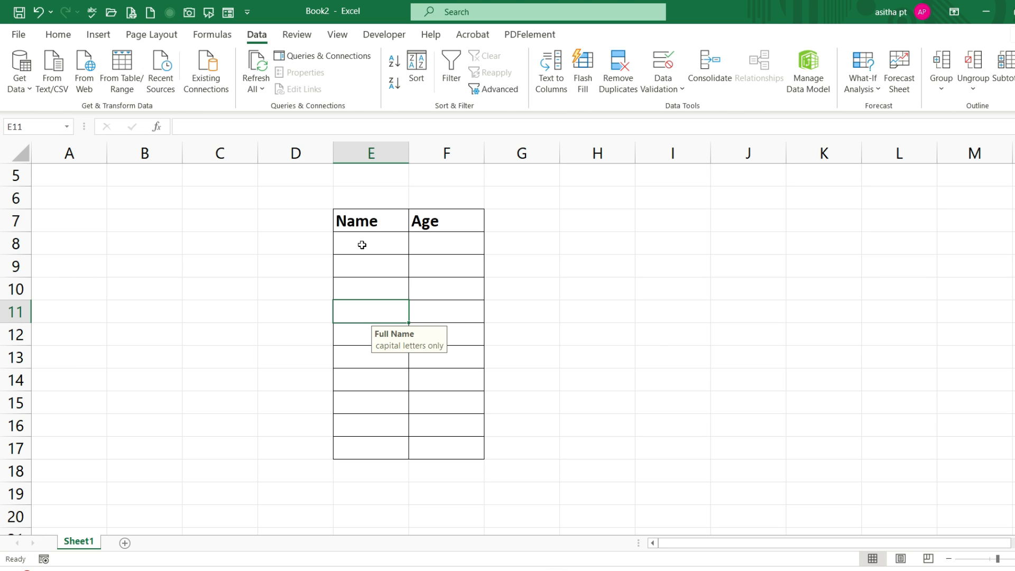
click(360, 330)
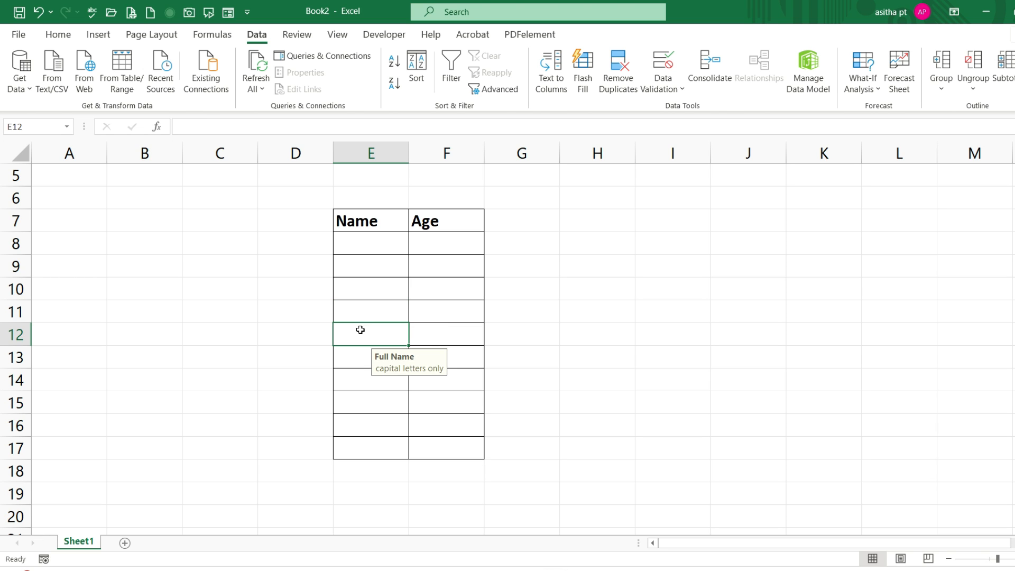
click(373, 248)
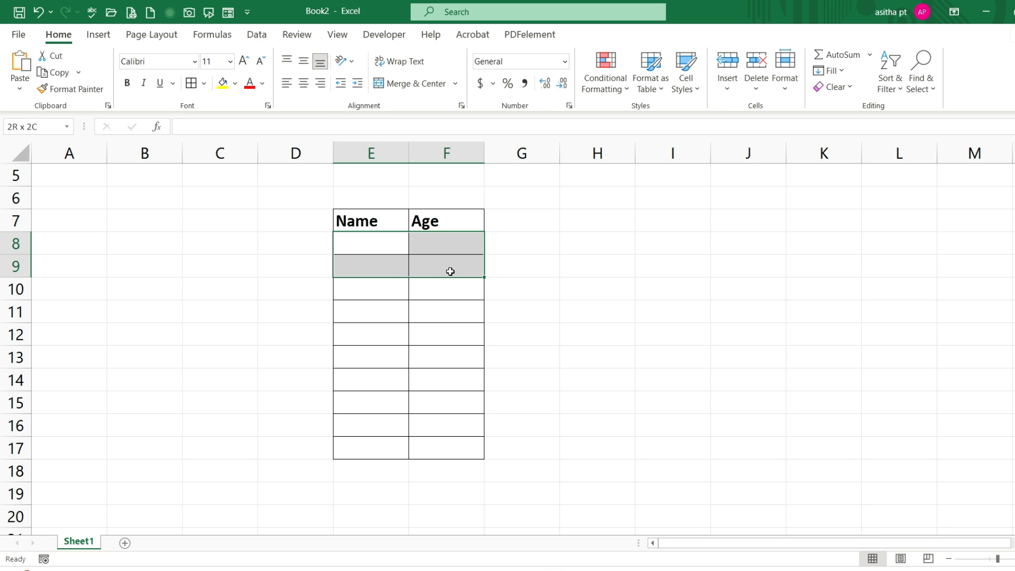
Step: Add a Data Validation input message to cells E8:E17 under Name, with the title Full Name and the message "capital letters only"
drag(449, 270, 357, 456)
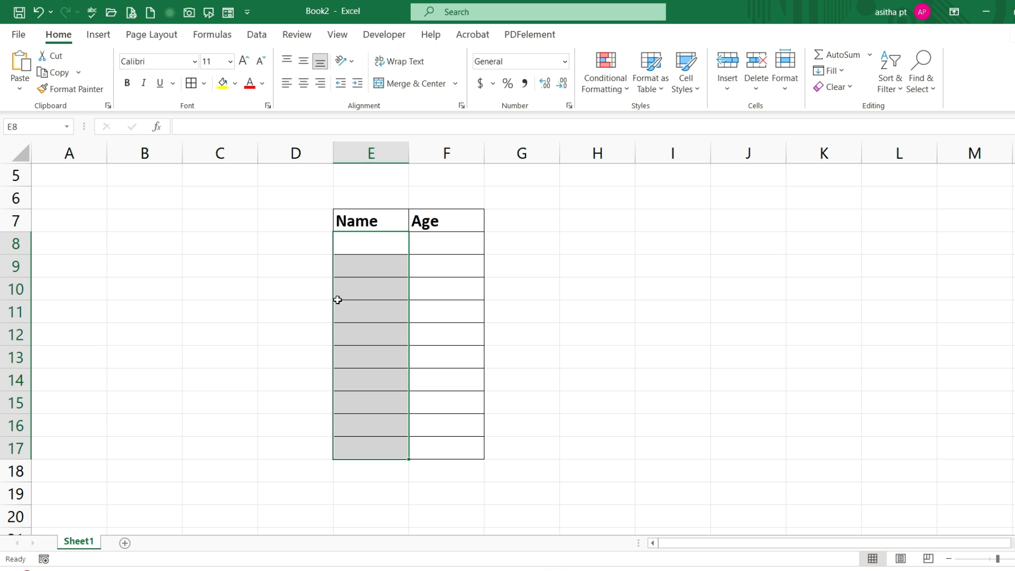
drag(370, 244, 363, 447)
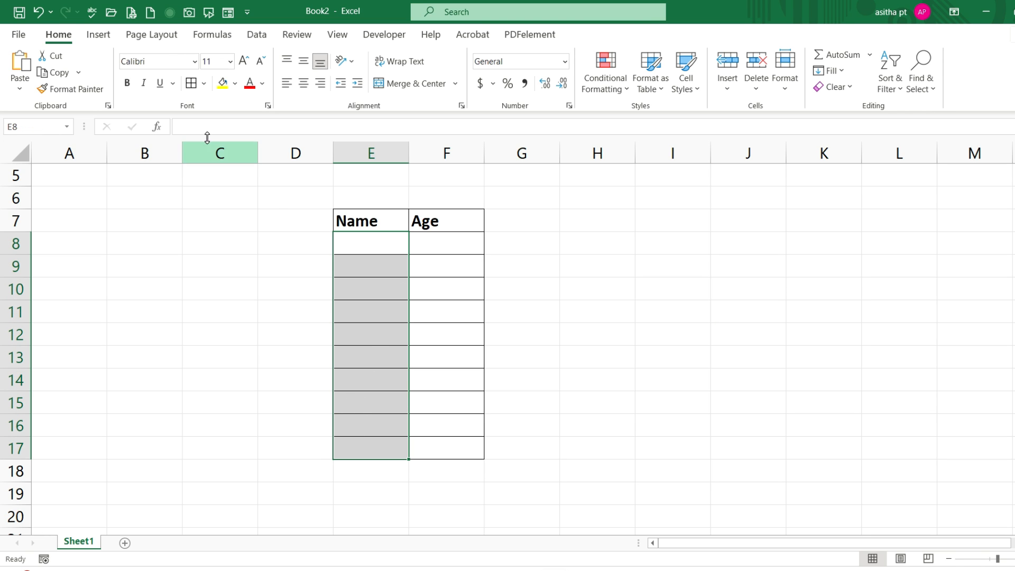
click(257, 36)
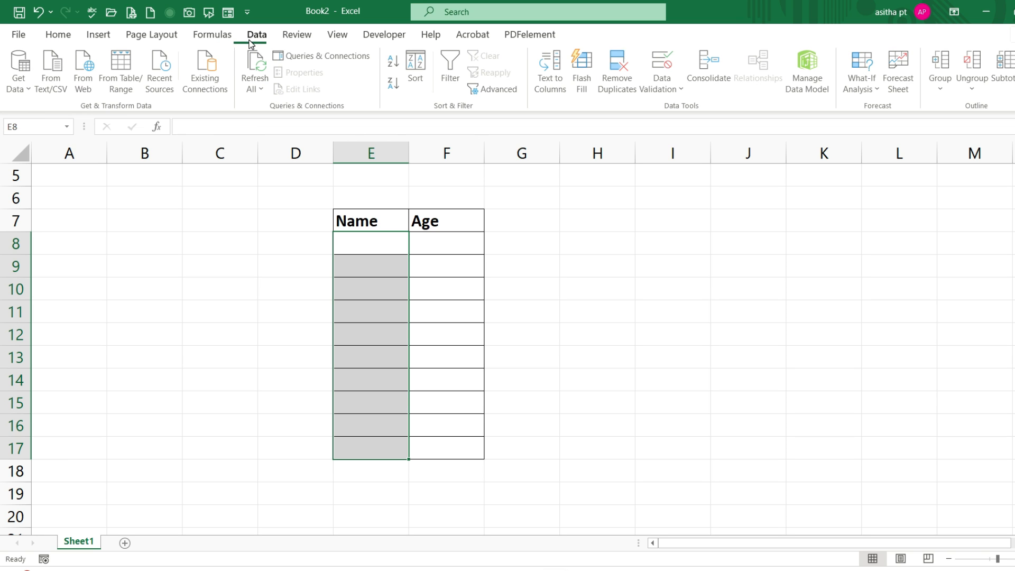
click(670, 96)
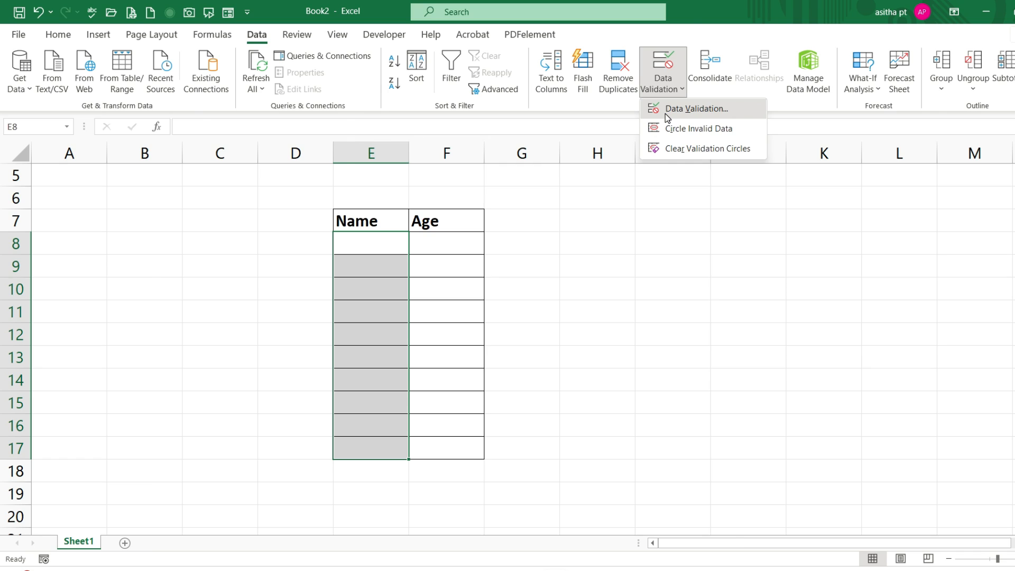
click(667, 116)
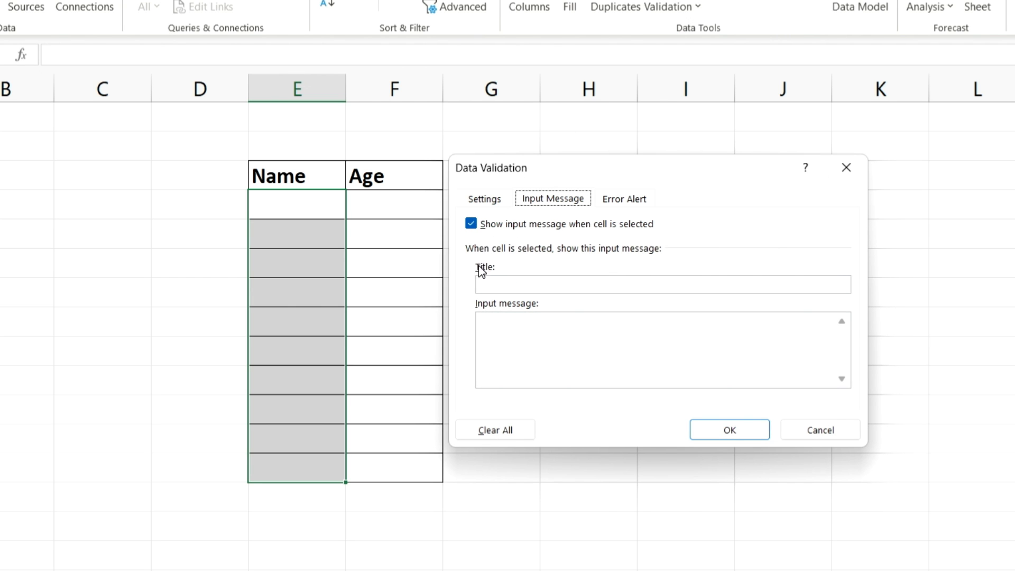
click(491, 284)
text(Name)
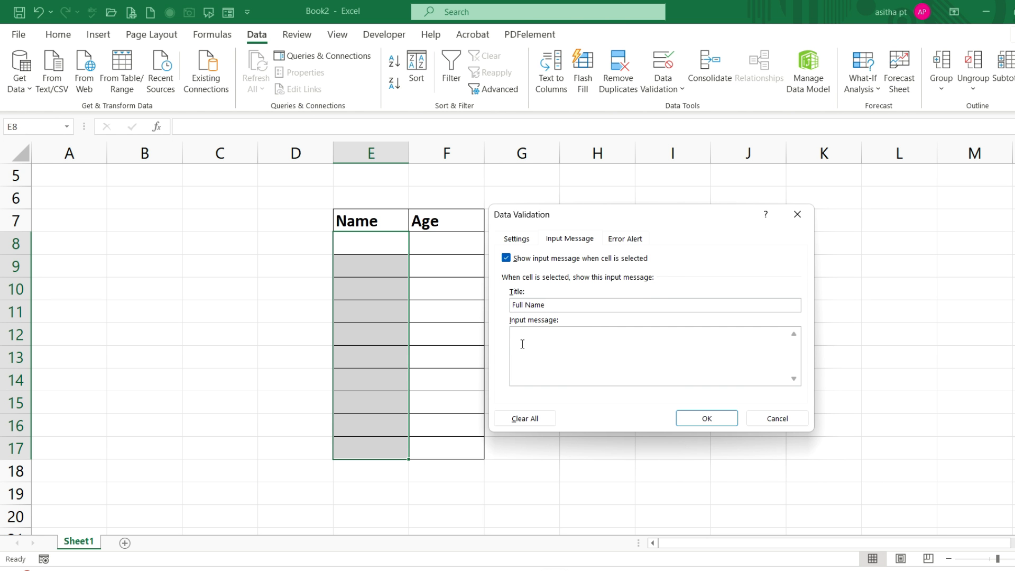
click(522, 344)
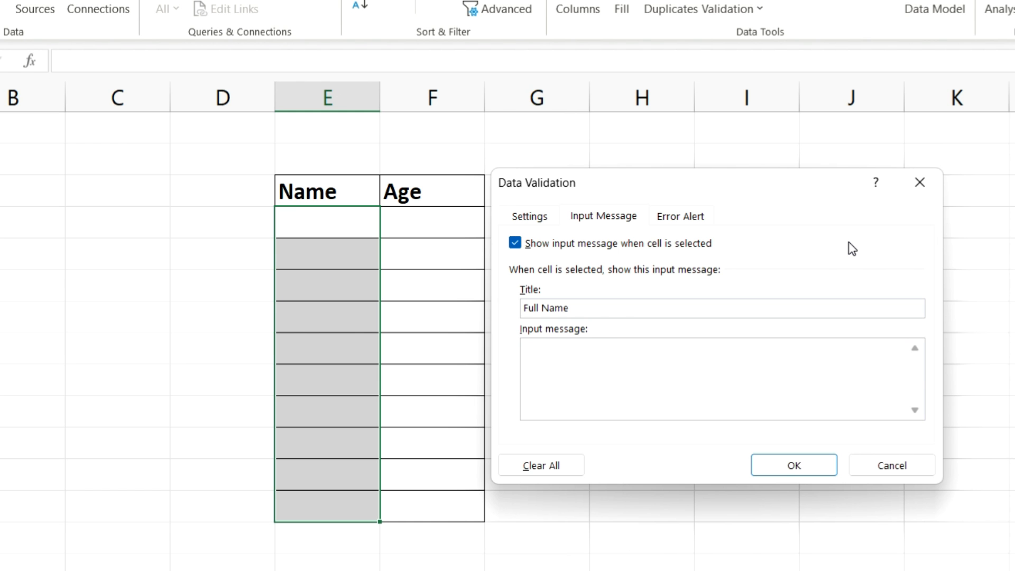
text(capital letters only)
click(817, 471)
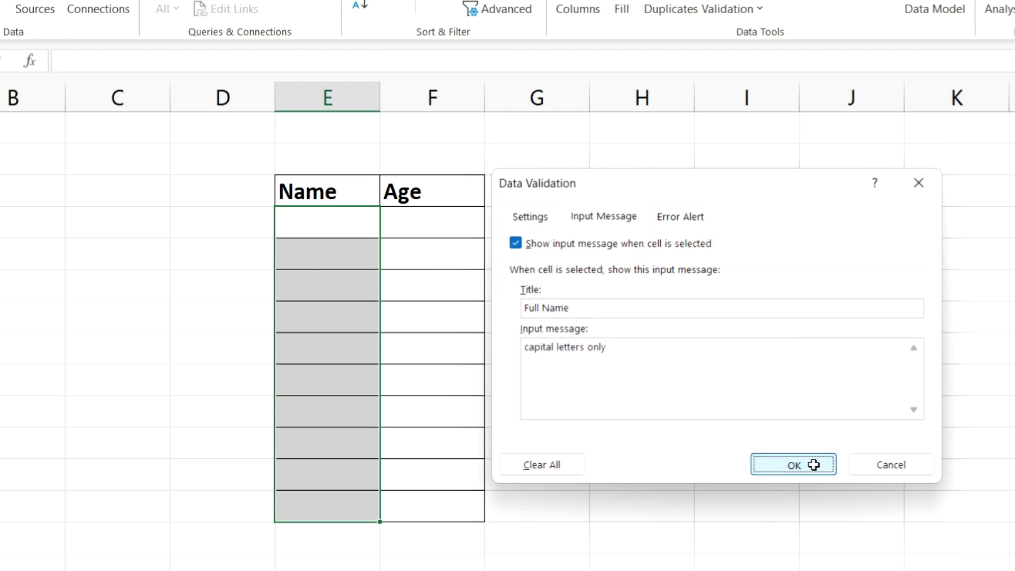
Step: Test the new input message by selecting the Name cells E8 through E12 one after another
click(323, 221)
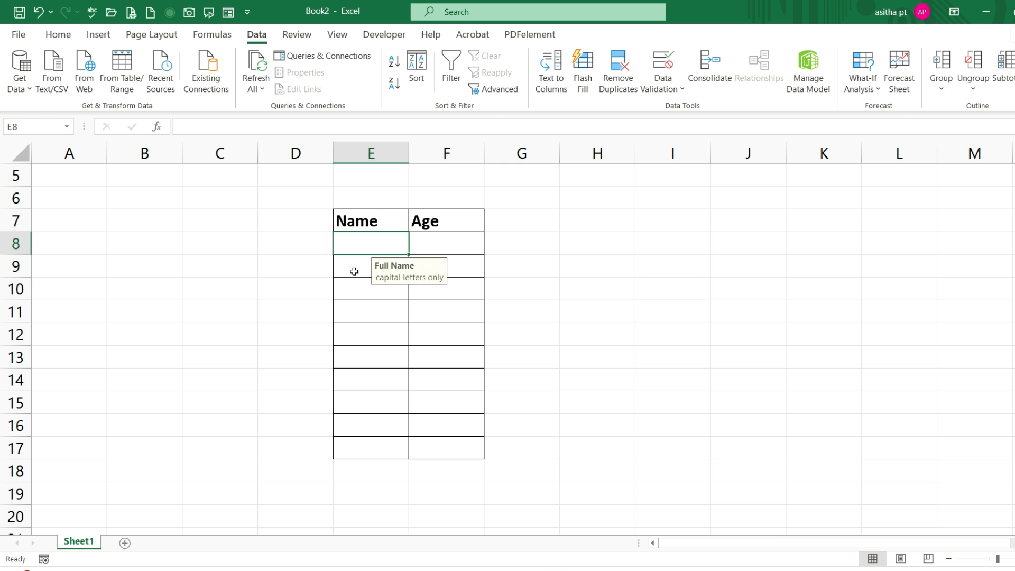
click(354, 271)
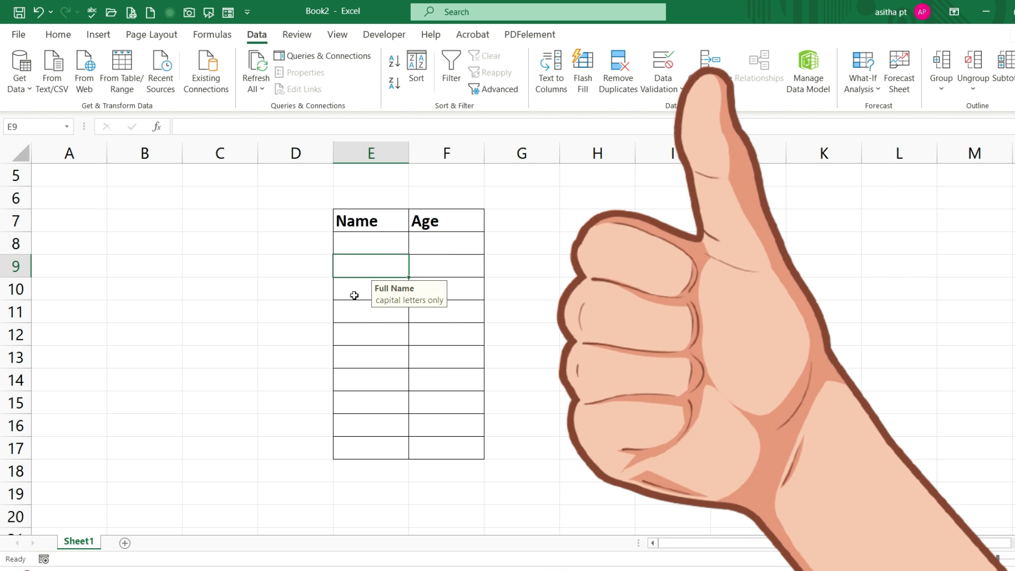
click(354, 295)
click(347, 310)
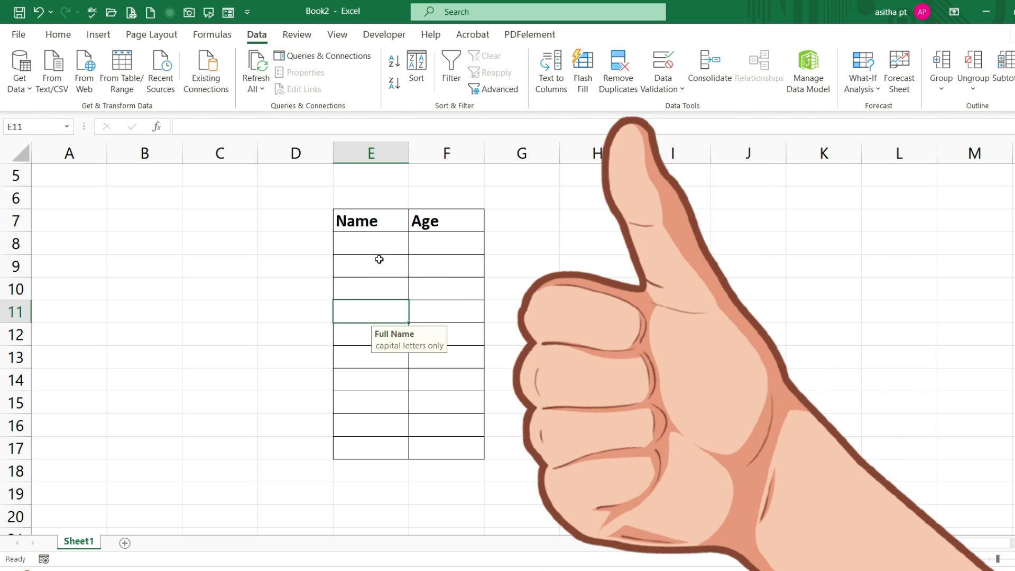
click(362, 328)
Step: Enter the person's full name in capital letters in cell E8, and check the input message on the Name cells down to E17
click(373, 248)
text(ASITHA)
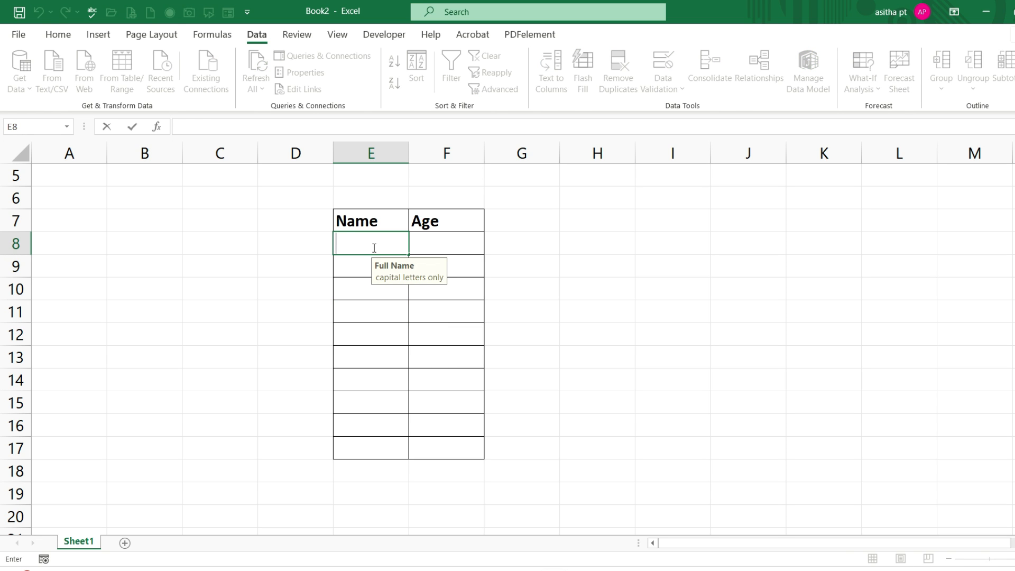
text( P T)
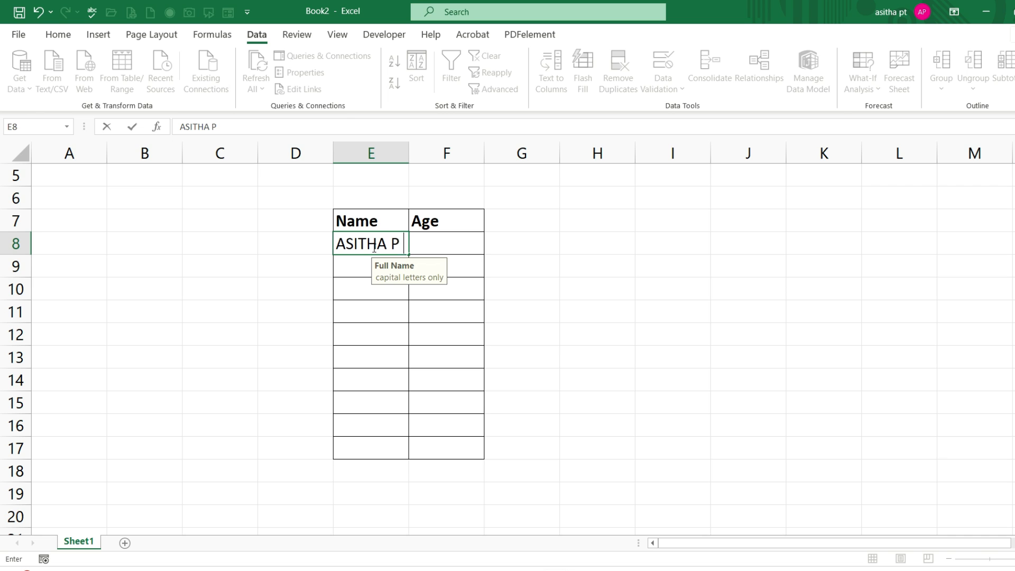
click(370, 312)
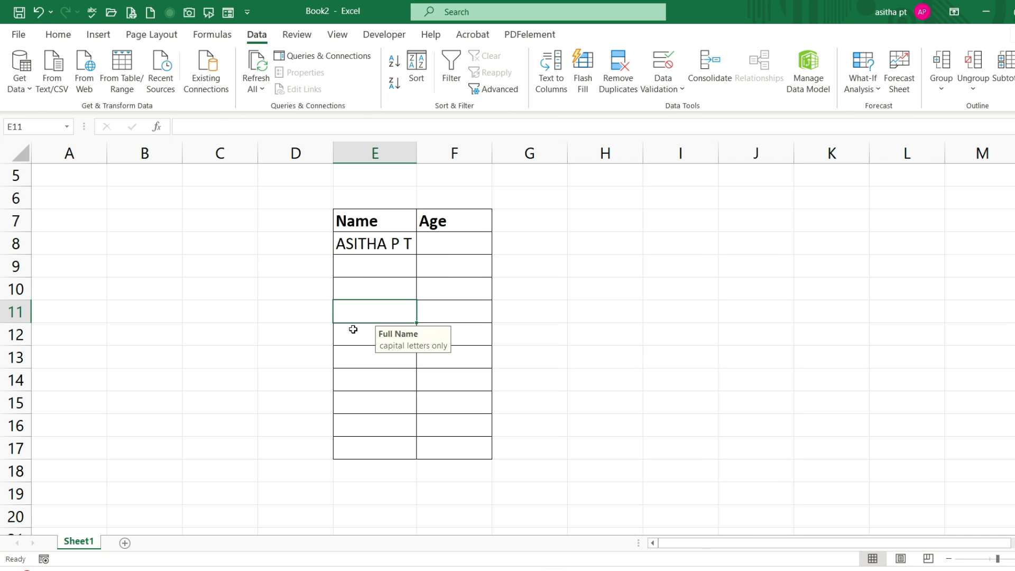
click(354, 356)
click(357, 403)
click(359, 439)
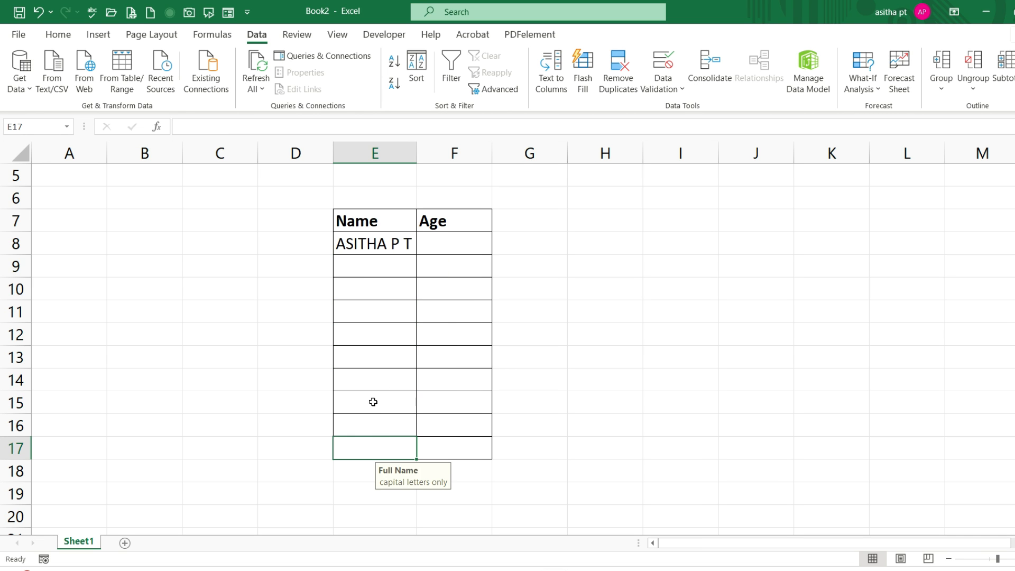
Step: Add a Data Validation rule to Age cells F8:F16 that allows only whole numbers greater than 20
double_click(445, 242)
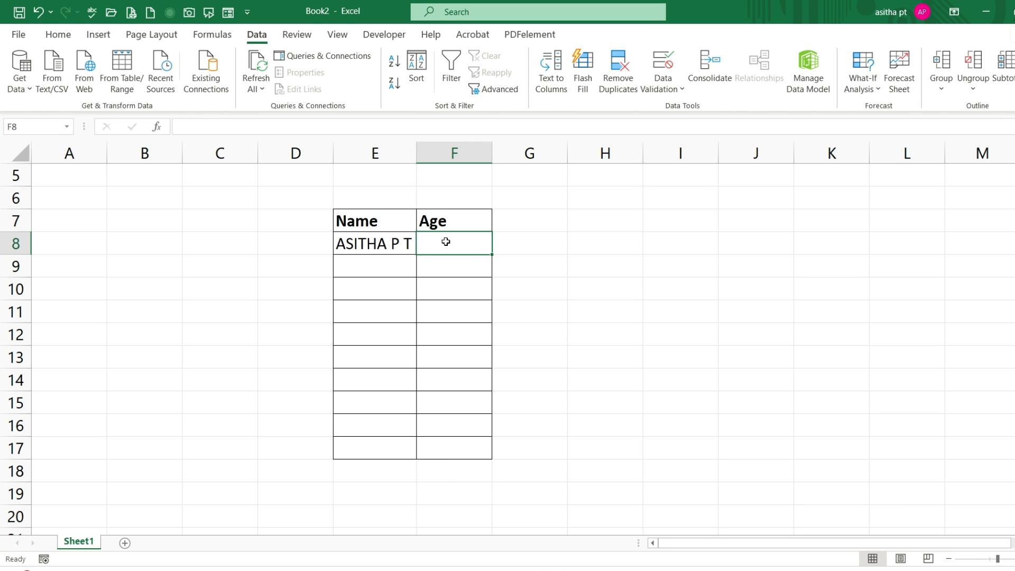
key(Escape)
drag(450, 241, 457, 429)
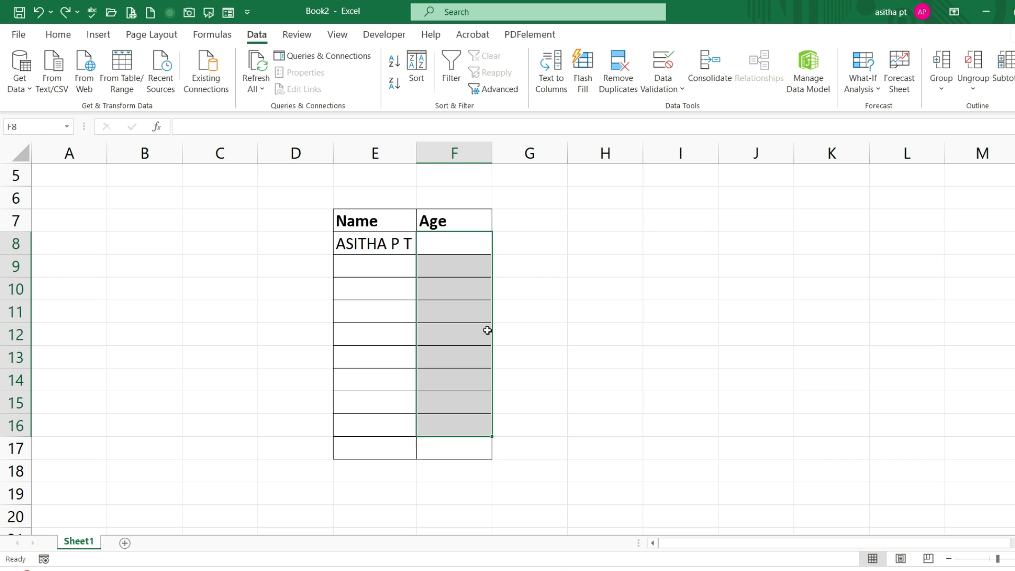
click(662, 88)
click(663, 109)
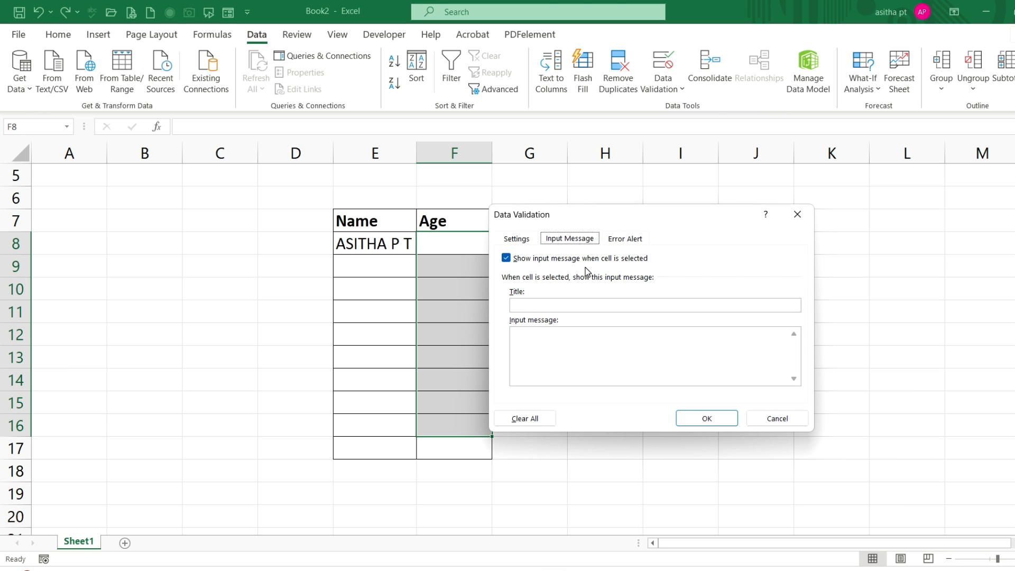
click(514, 240)
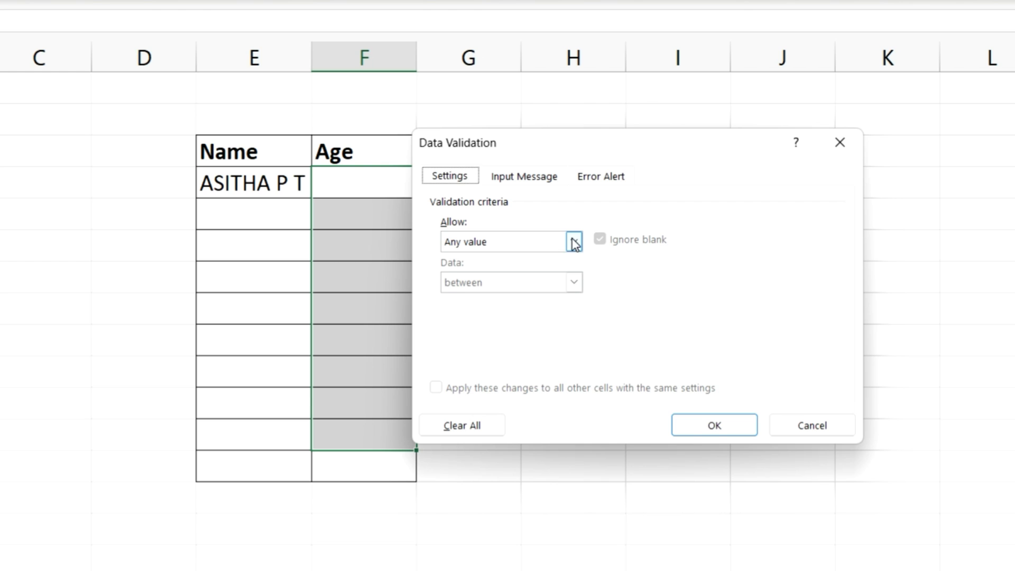
click(574, 241)
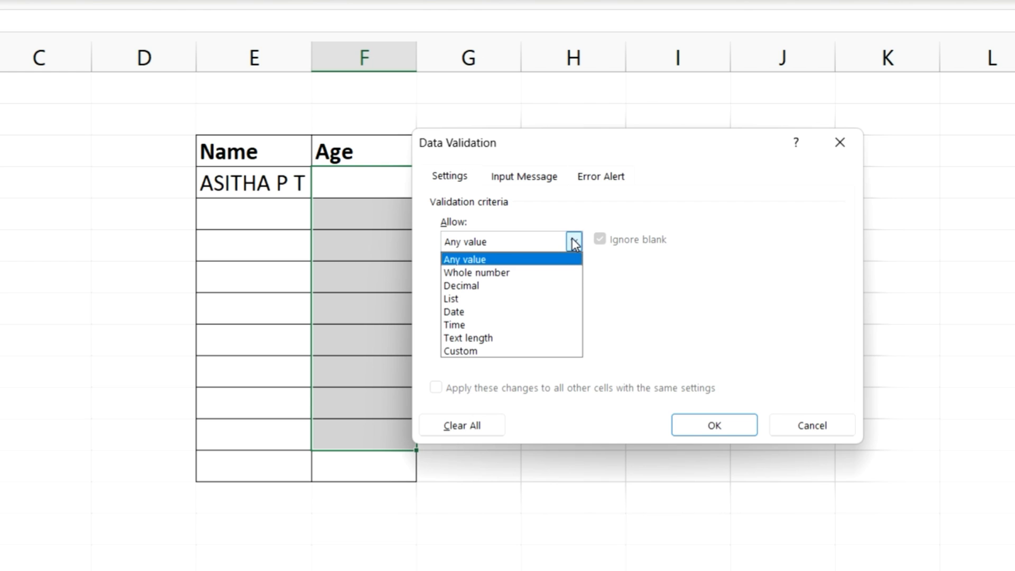
click(547, 274)
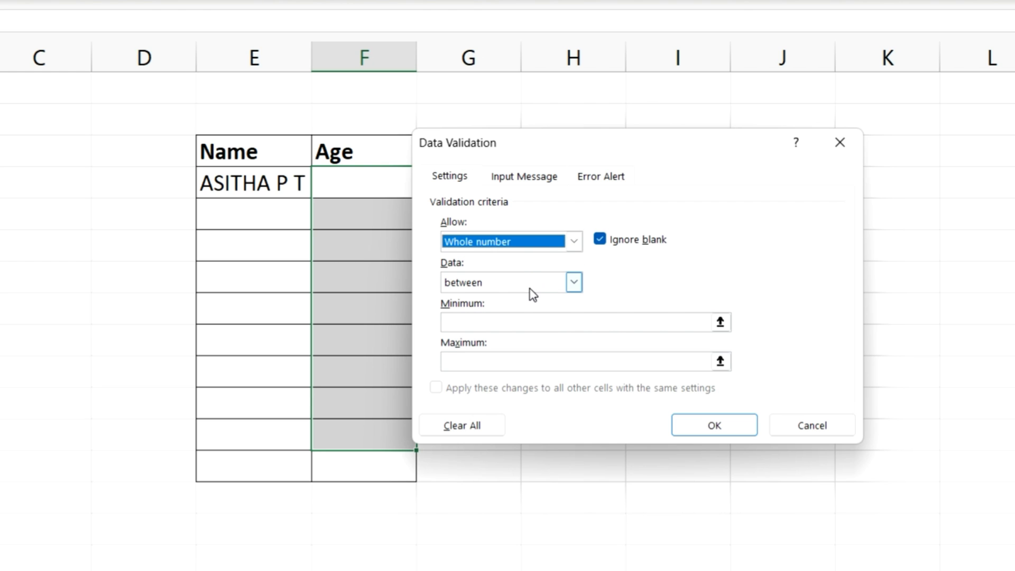
click(573, 282)
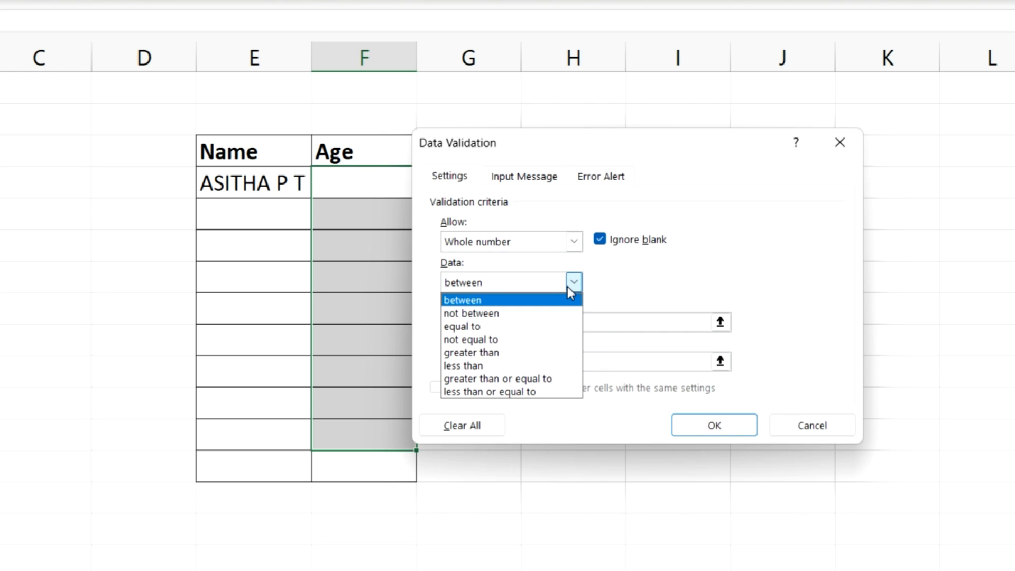
click(528, 355)
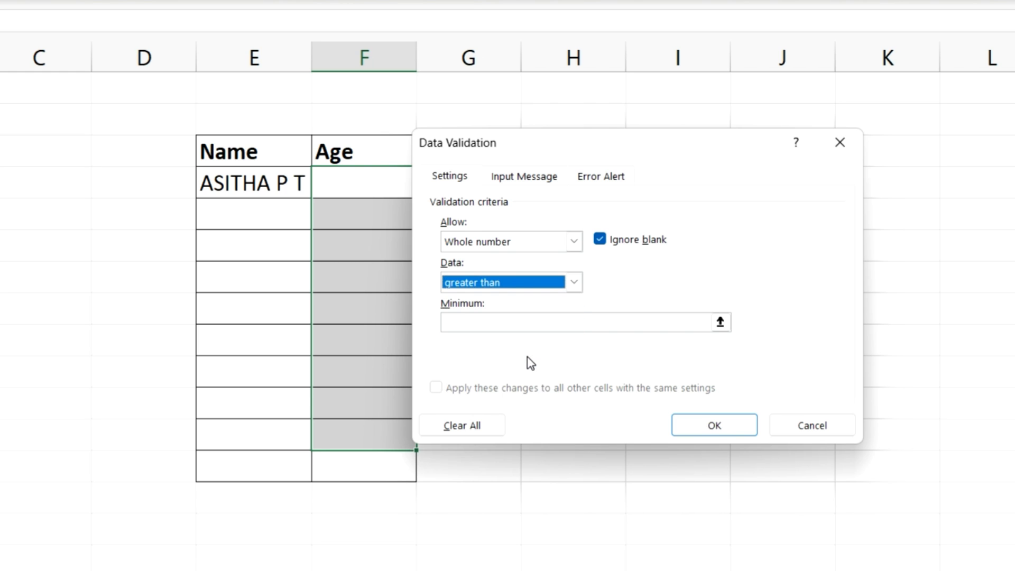
click(483, 327)
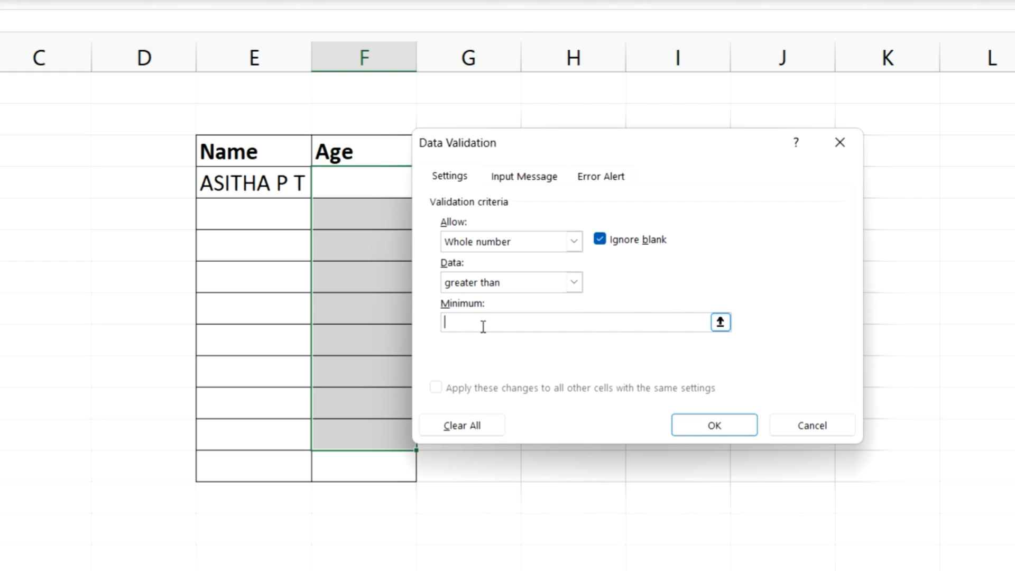
text(20)
Step: Try the Warning and Information error alert styles for the Age cells, and set the style to Stop
click(604, 179)
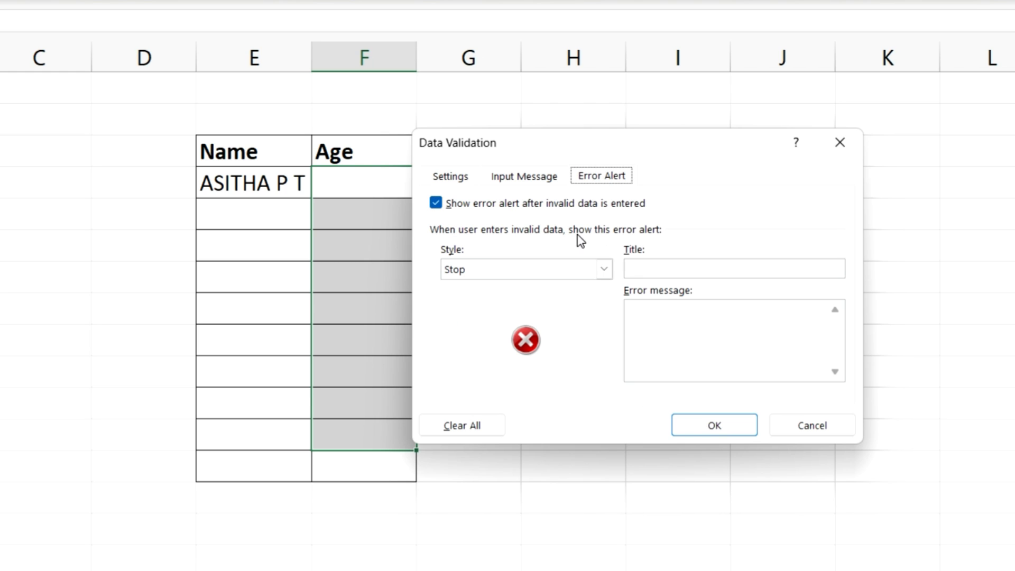
click(603, 270)
click(567, 301)
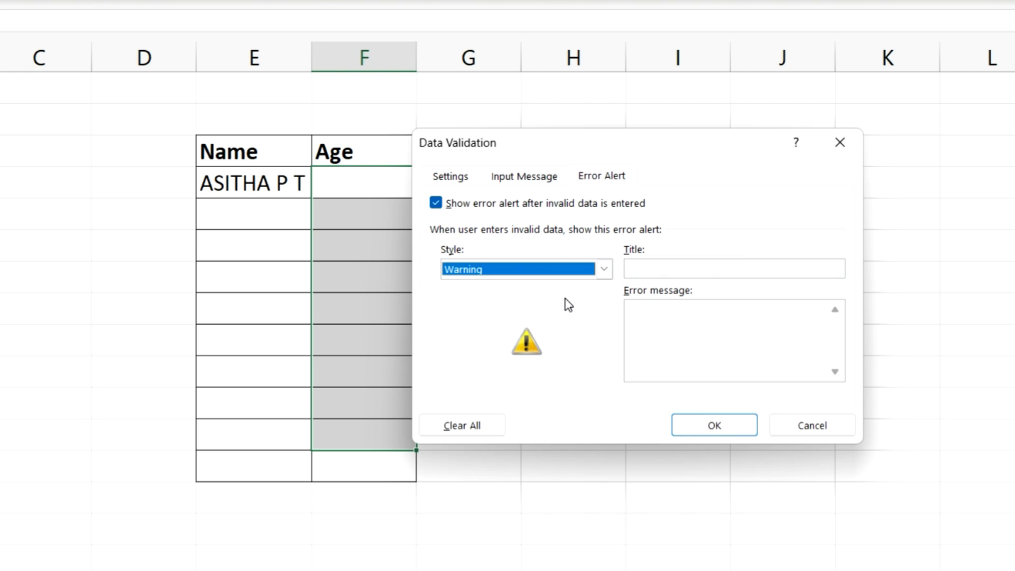
click(603, 271)
click(588, 313)
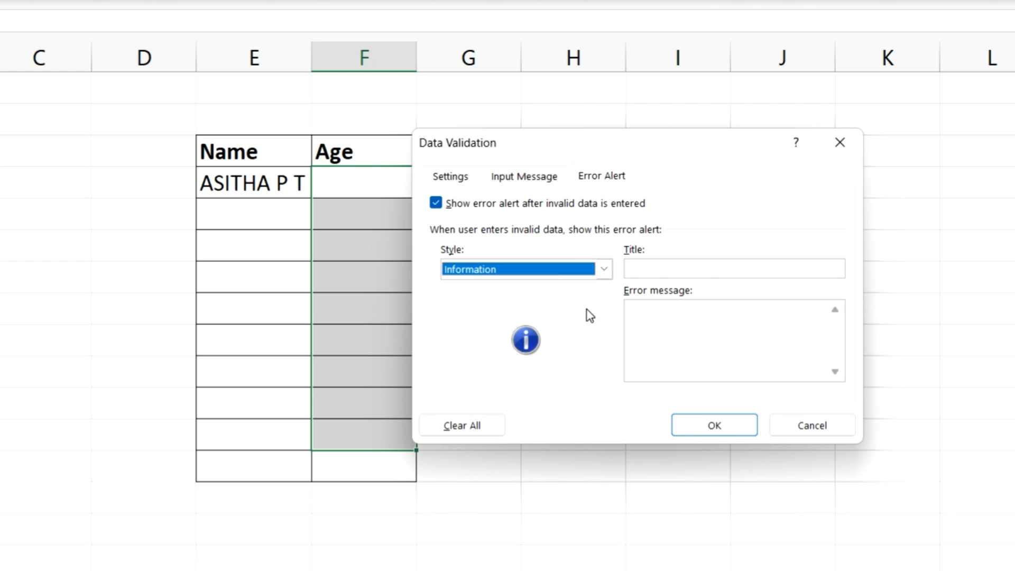
click(604, 273)
click(605, 288)
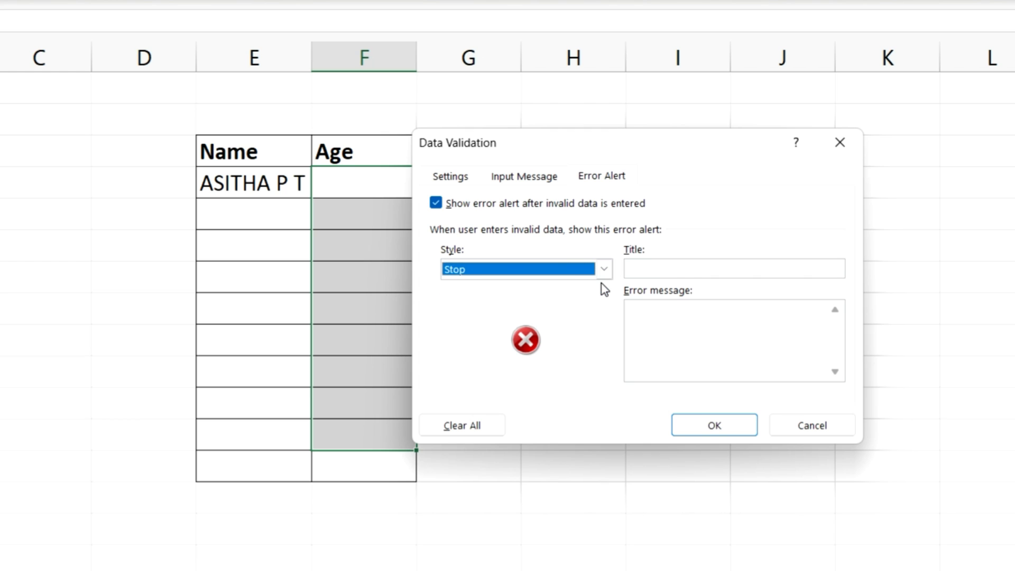
Step: Give the error alert the title Error and the message "You must be atleast 20 years"
click(691, 270)
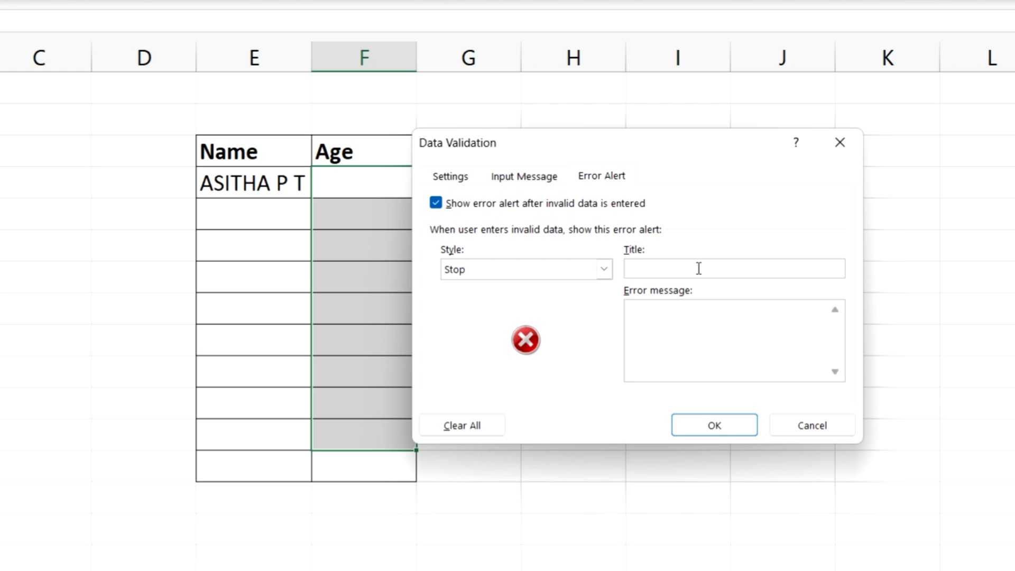
text(Error)
key(Tab)
text(You must be a)
text(tleast 18 years)
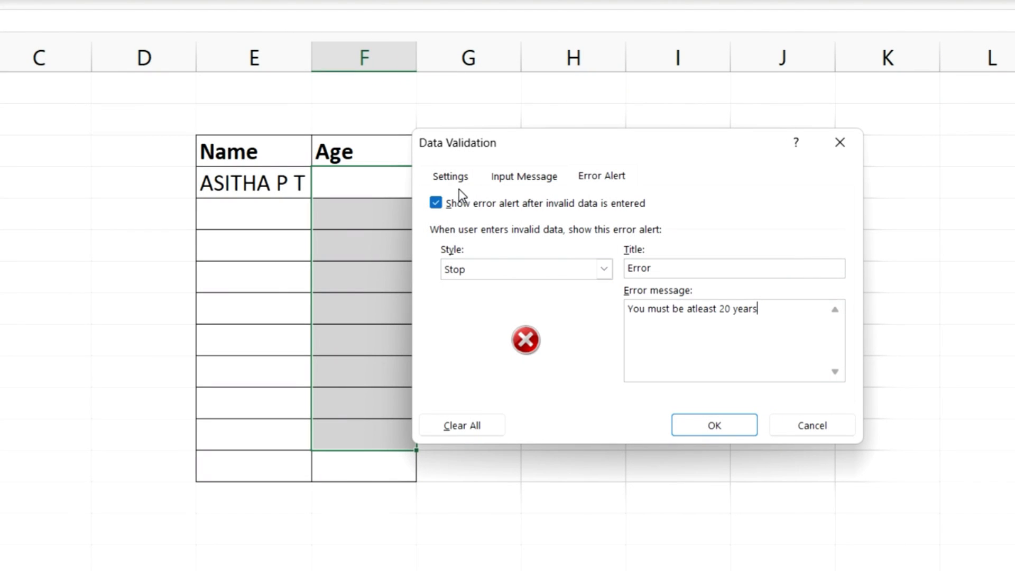
Step: Change the Age rule's condition to greater than or equal to, and apply the validation
click(457, 181)
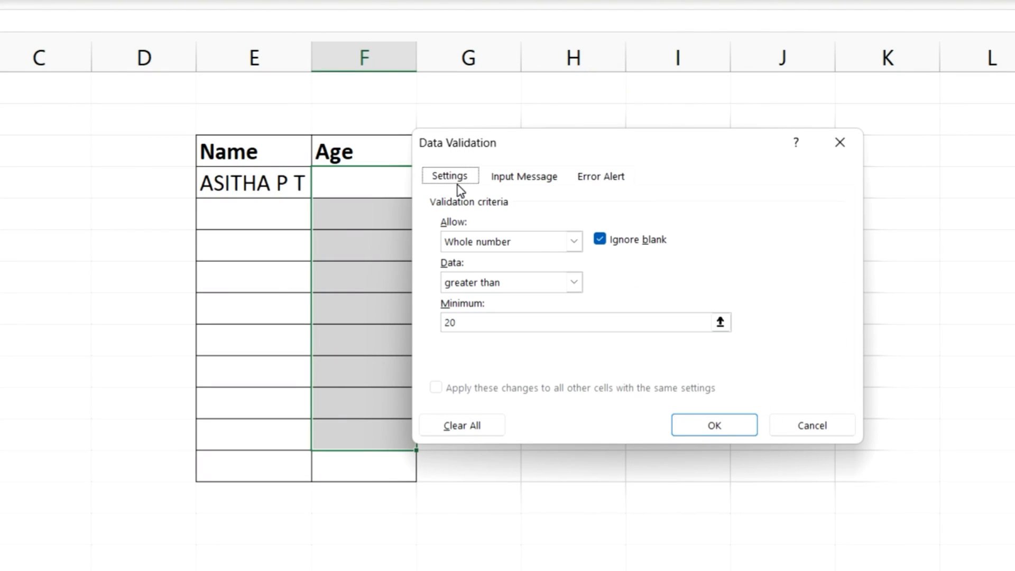
click(573, 286)
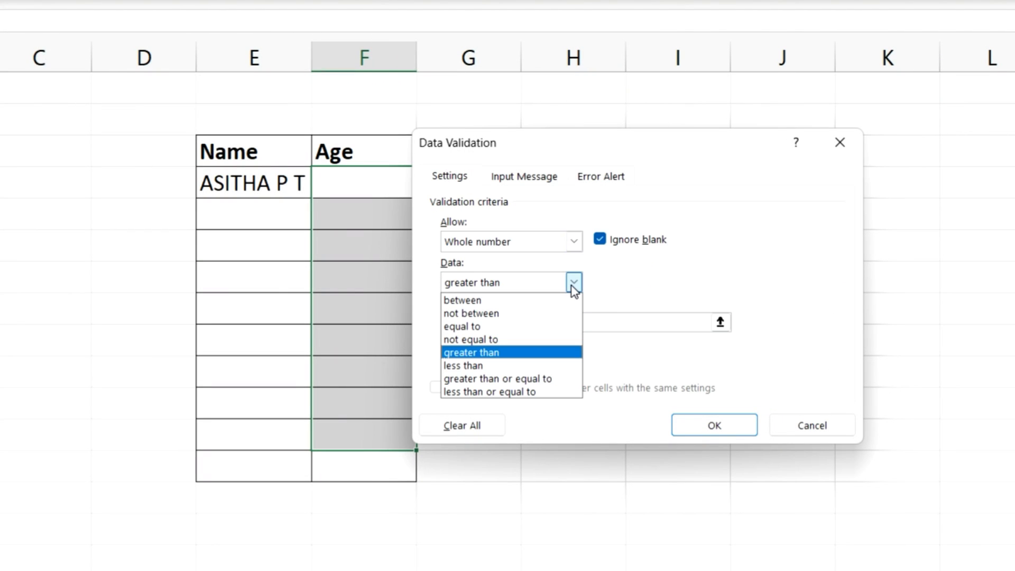
click(571, 379)
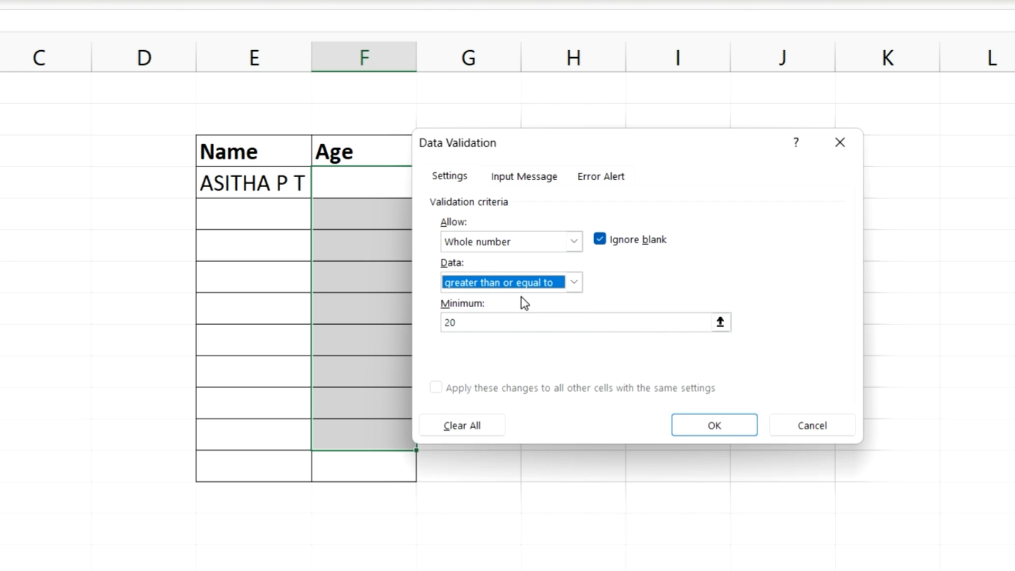
click(600, 182)
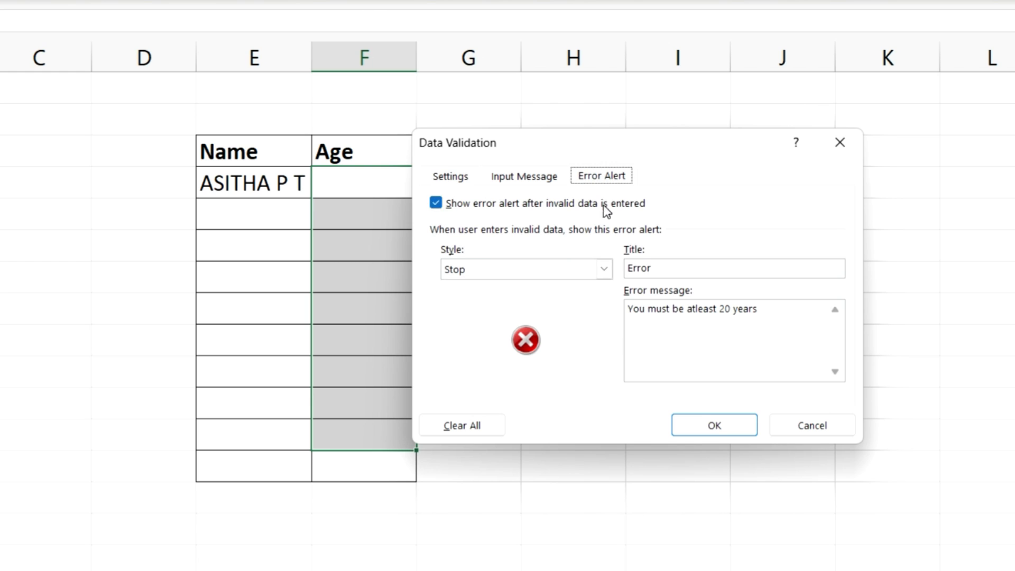
click(715, 426)
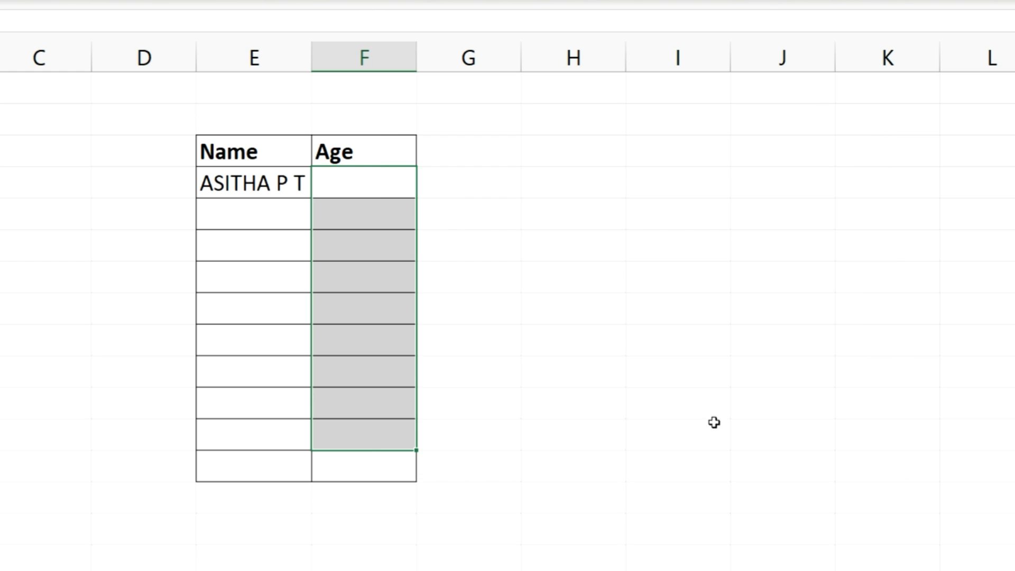
Step: Test the Age validation by entering 21 in cell F8 and trying to enter 12 in cell F9
double_click(388, 189)
text(21)
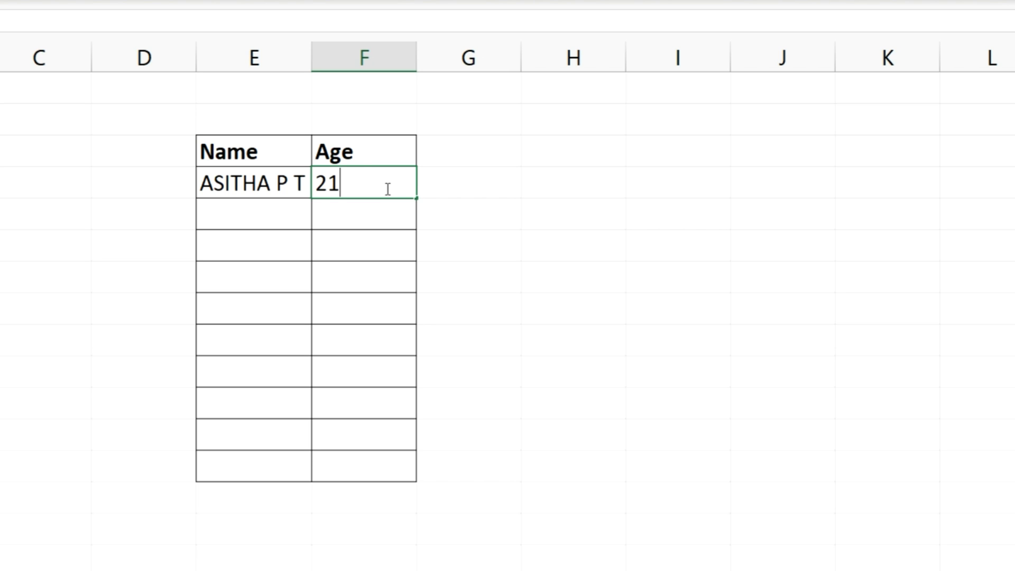
key(Return)
text(12)
key(Return)
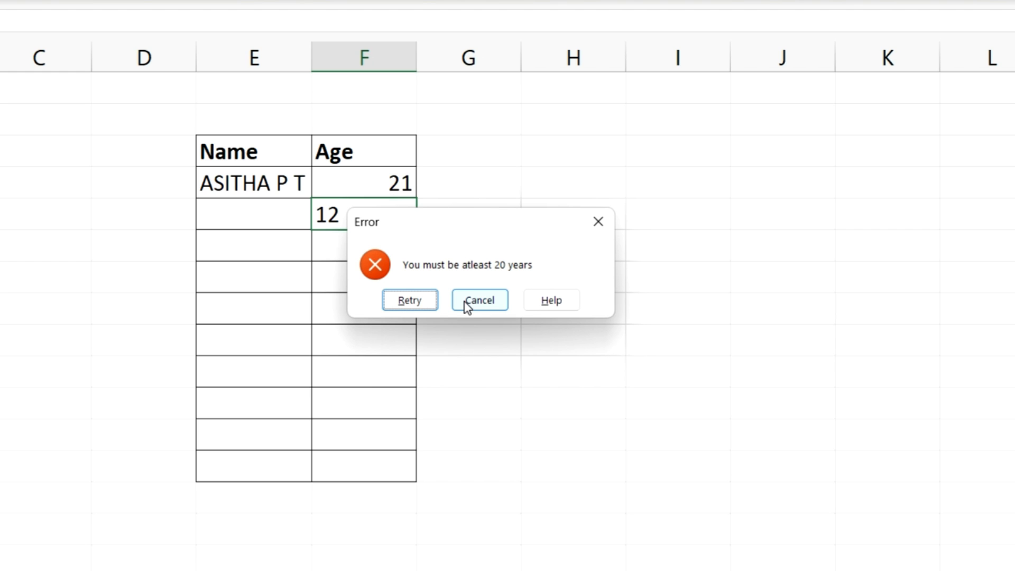
click(410, 300)
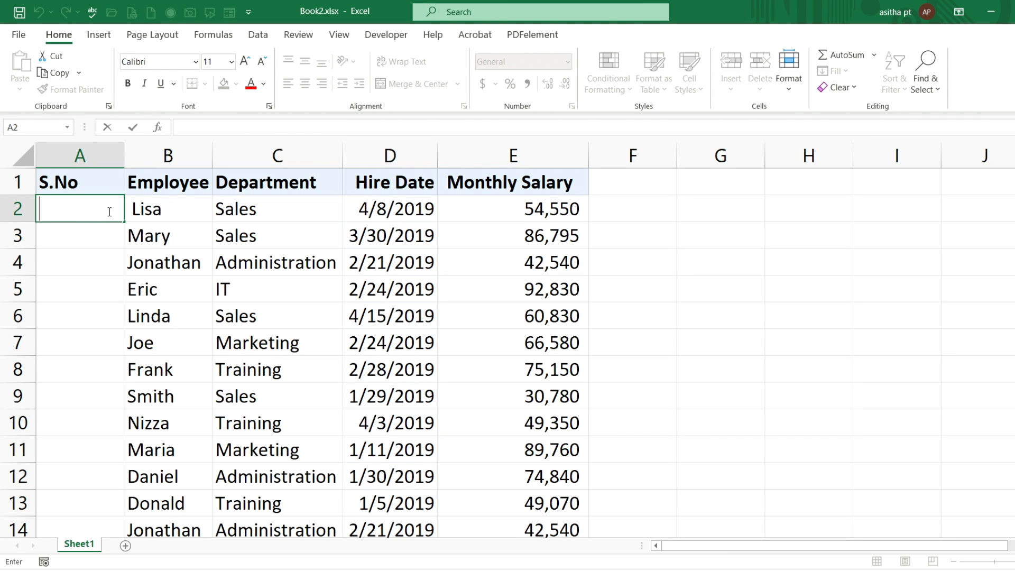
Step: In the Book2.xlsx workbook, try numbering the S.No column by entering 1 and 2 in A2:A3 and extending the series down
text(1)
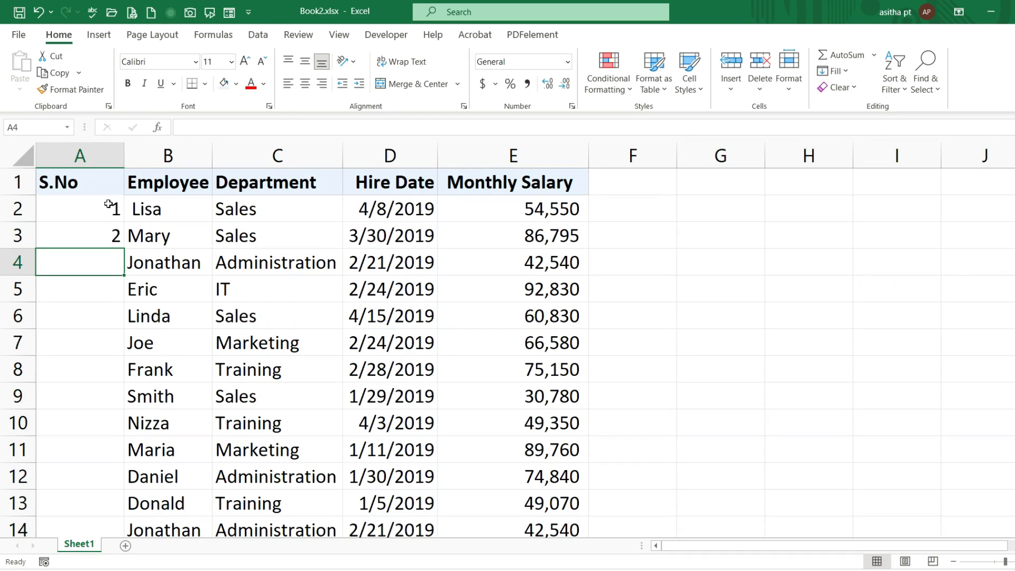
drag(107, 204, 106, 486)
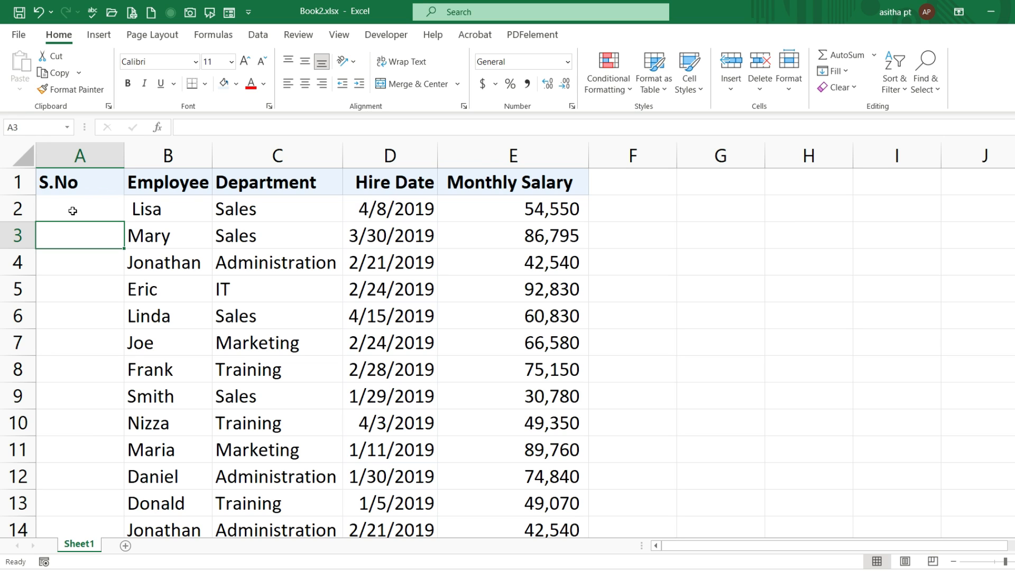
Step: Number the S.No column with the formula =SEQUENCE(31) in cell A2, and check the numbering down to the last employee row
click(72, 211)
double_click(73, 211)
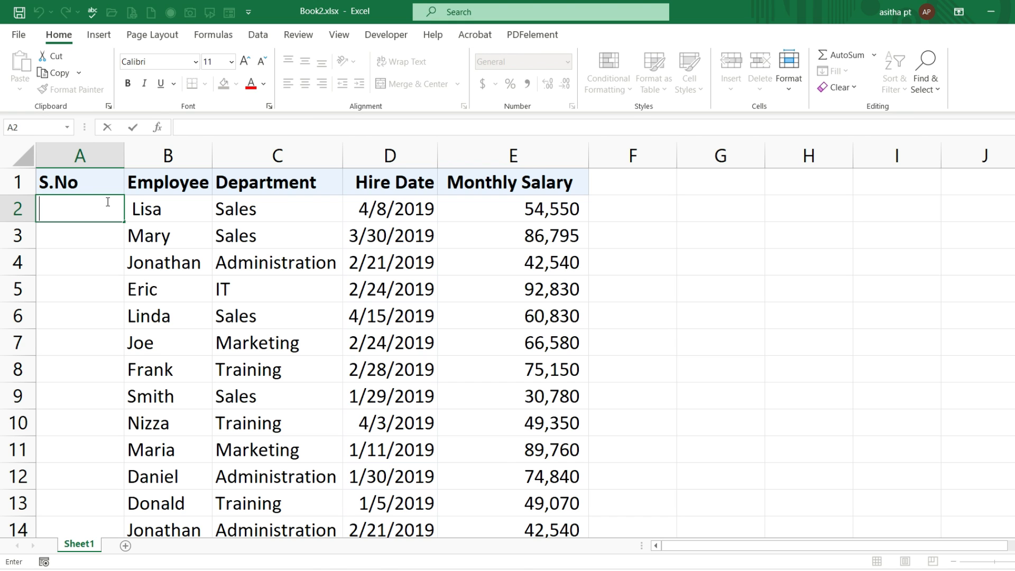
text(=se)
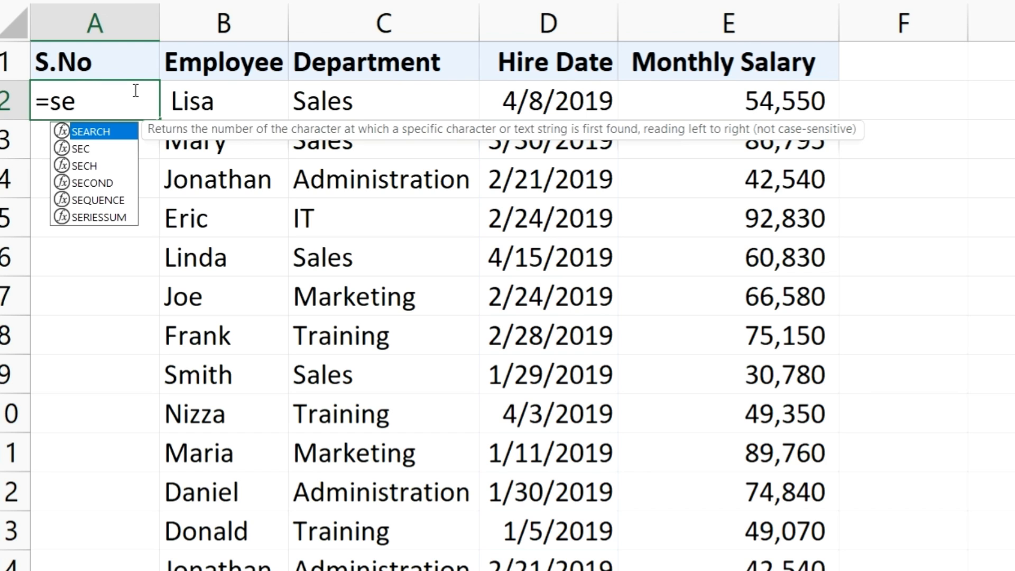
text(q)
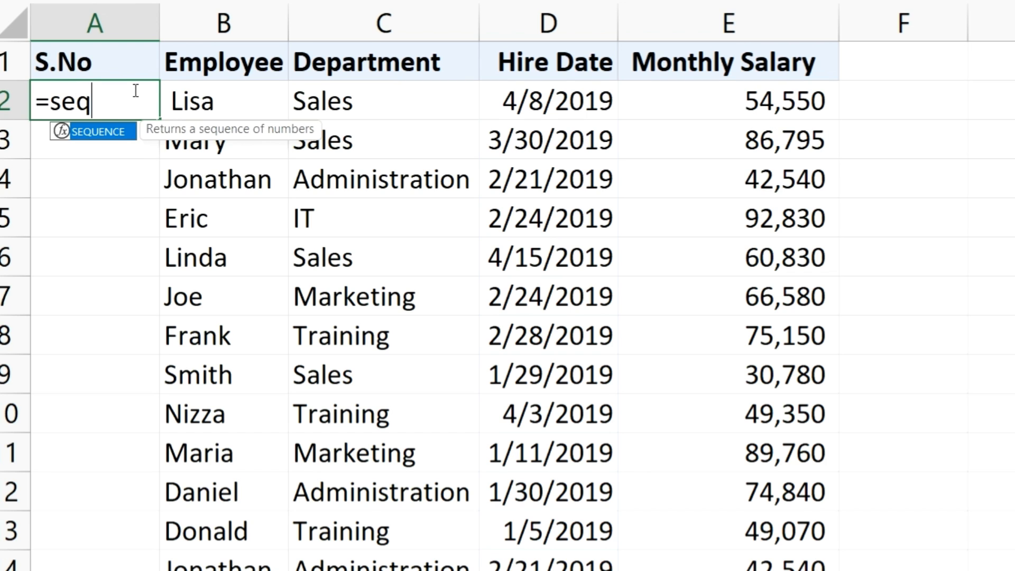
key(Tab)
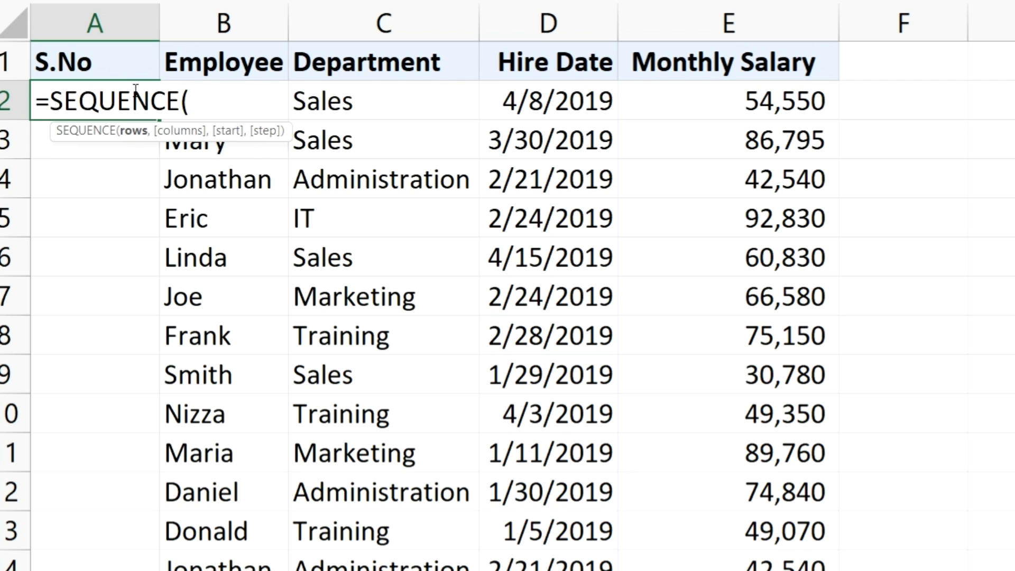
text(31))
key(Return)
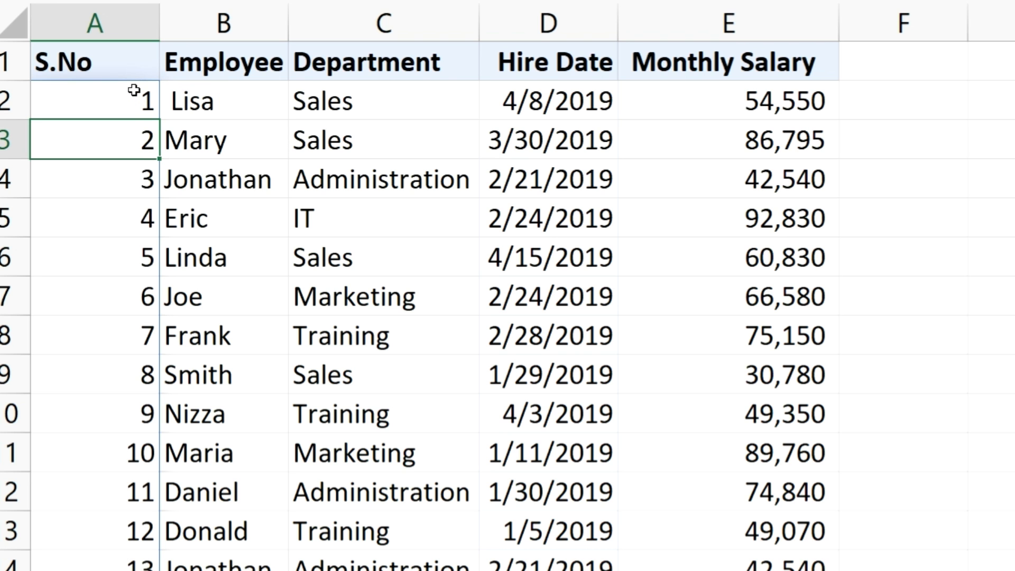
scroll(150, 198, down, 10)
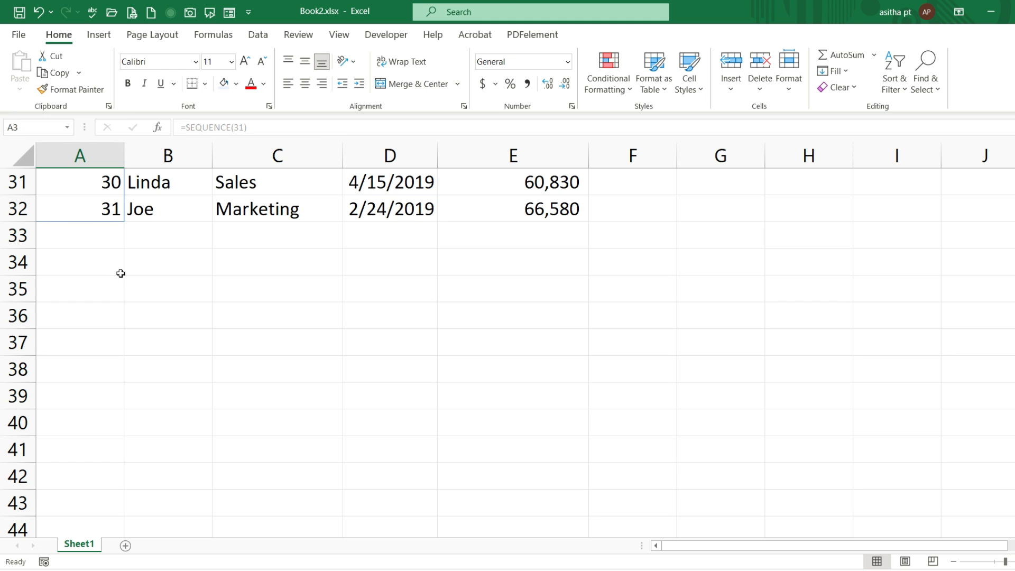
scroll(190, 229, up, 10)
Step: Enter the sample ID format ID001 in cell I1
click(867, 185)
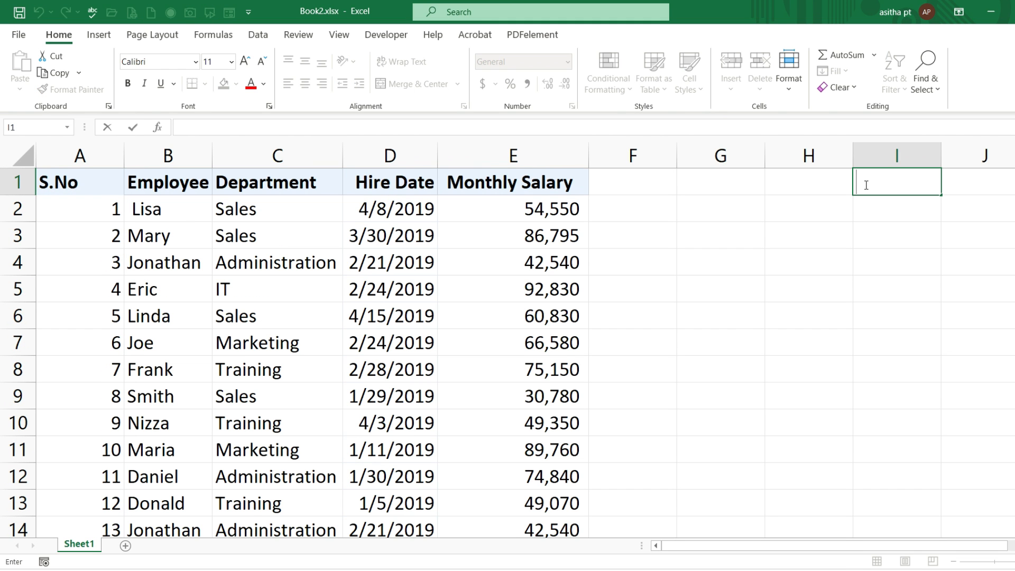
text(ID001)
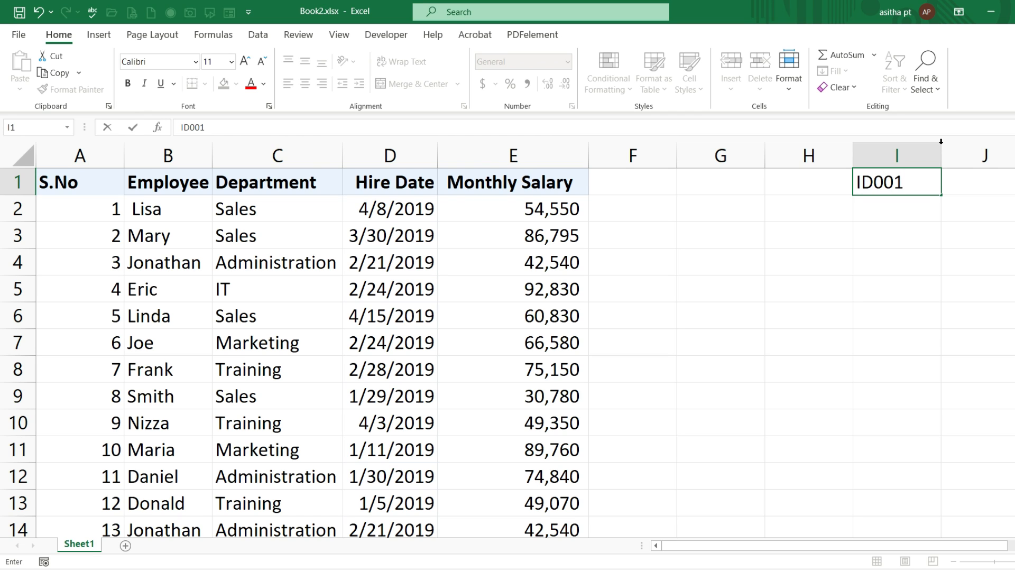
Step: Generate 100 employee IDs from cell G2 with the formula ="ID"&TEXT(SEQUENCE(100),"000"), and check the list down the column
double_click(692, 213)
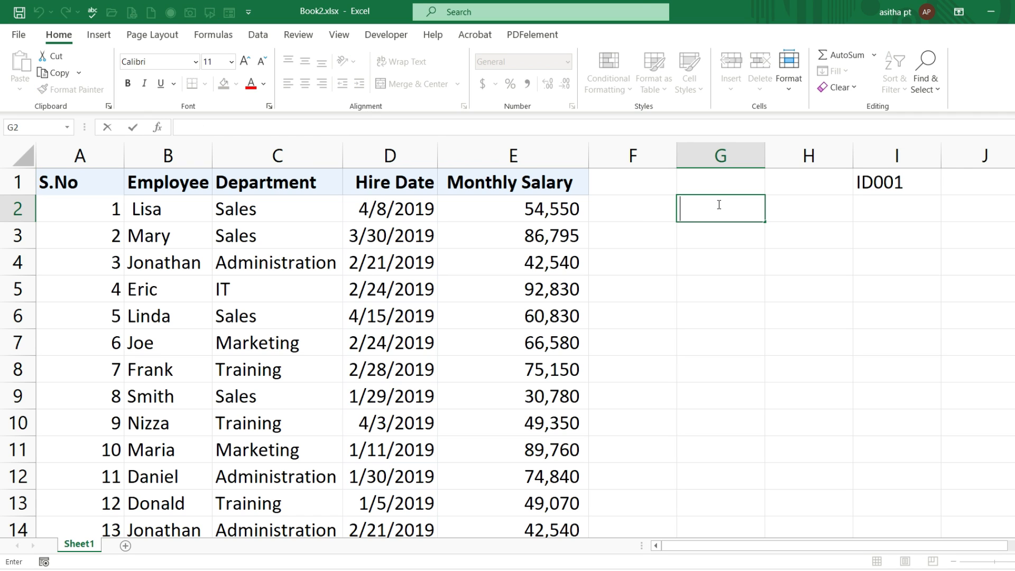
text(=)
key(BackSpace)
text(=)
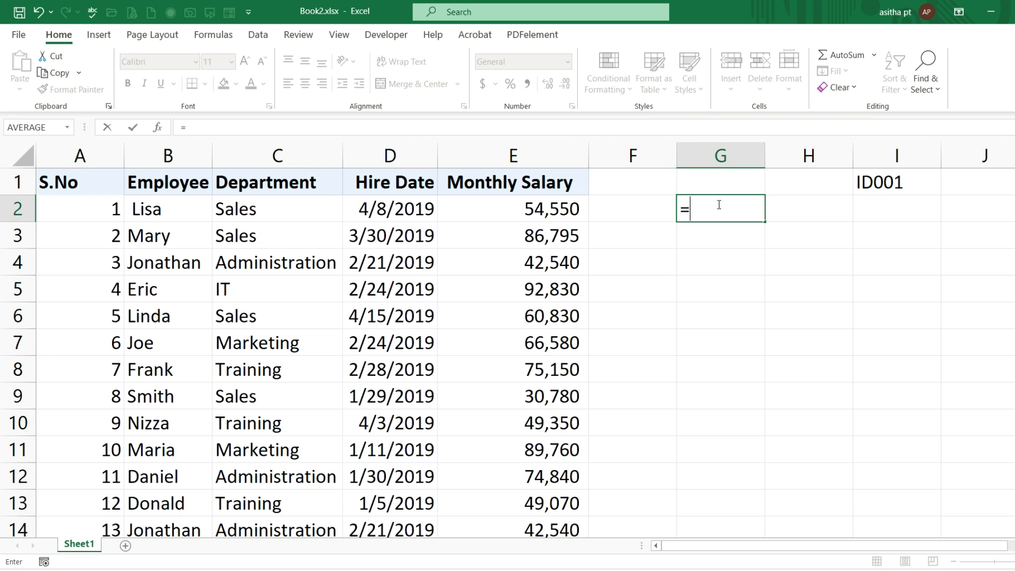
text("ID")
text(&)
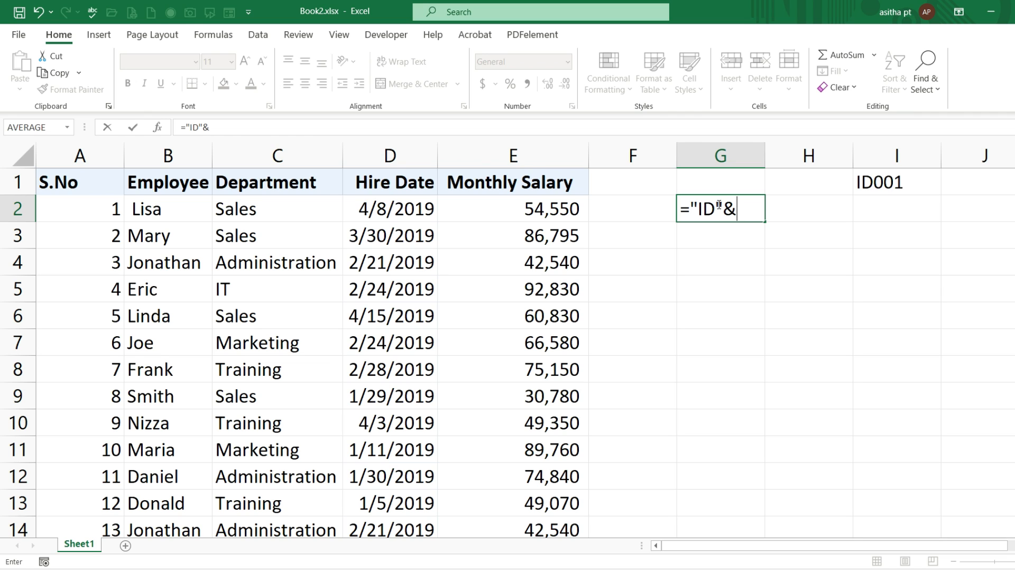
text(te)
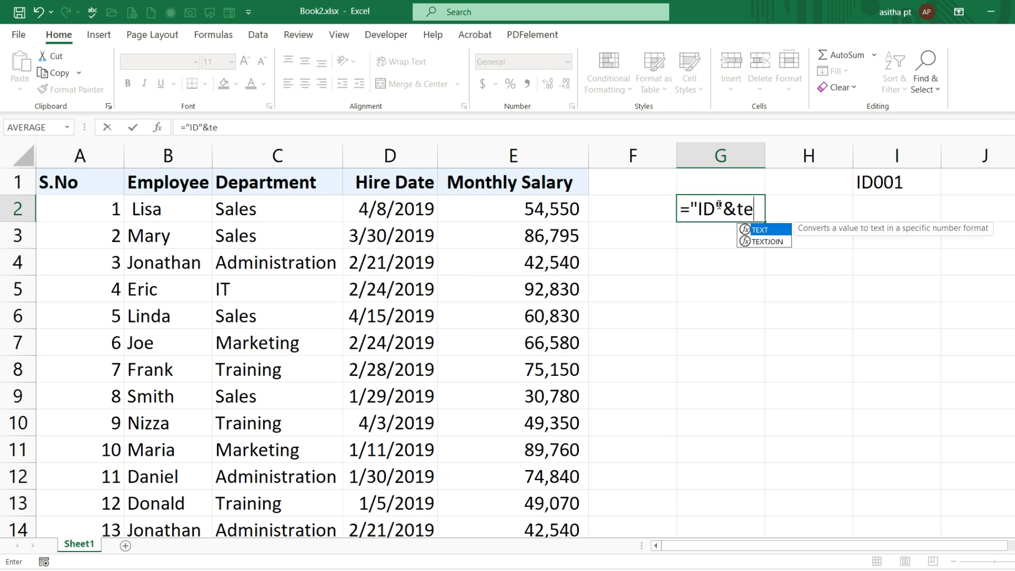
key(Tab)
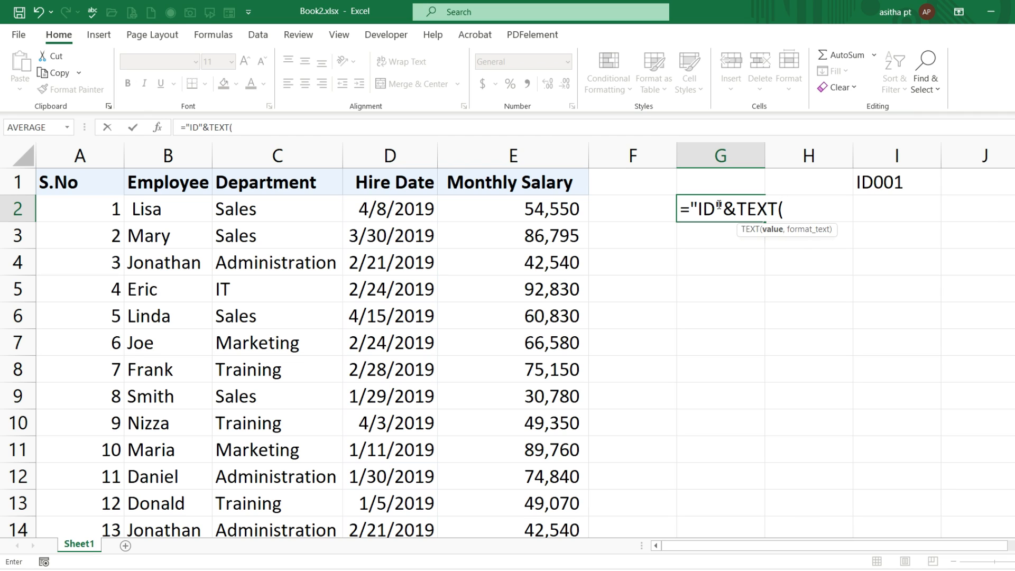
text(s)
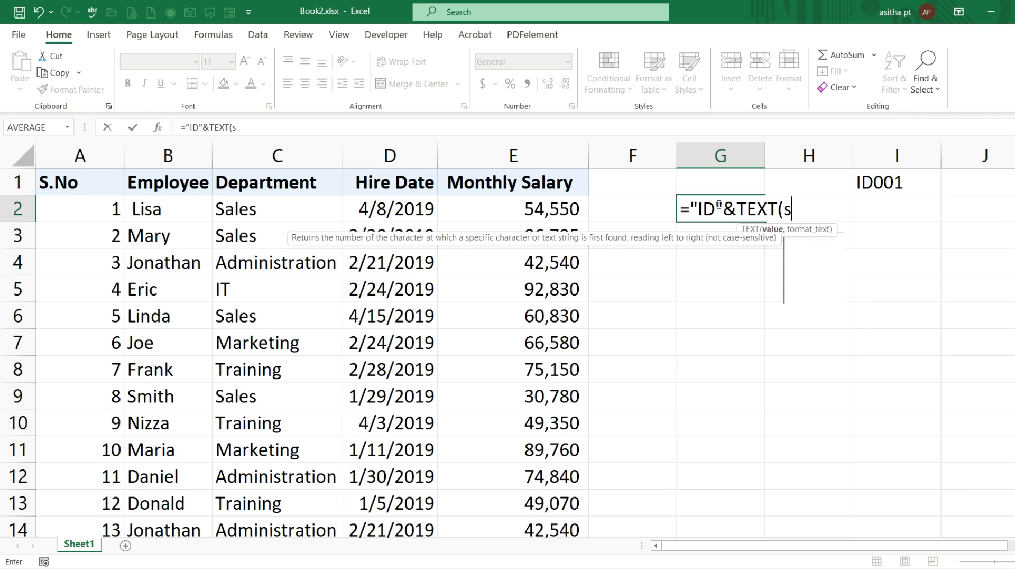
text(eq)
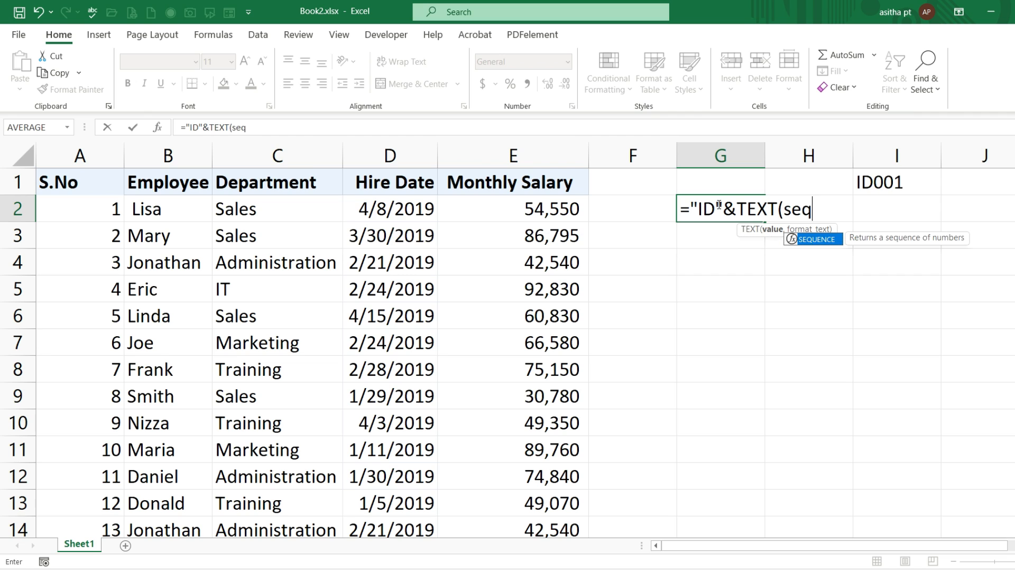
key(Tab)
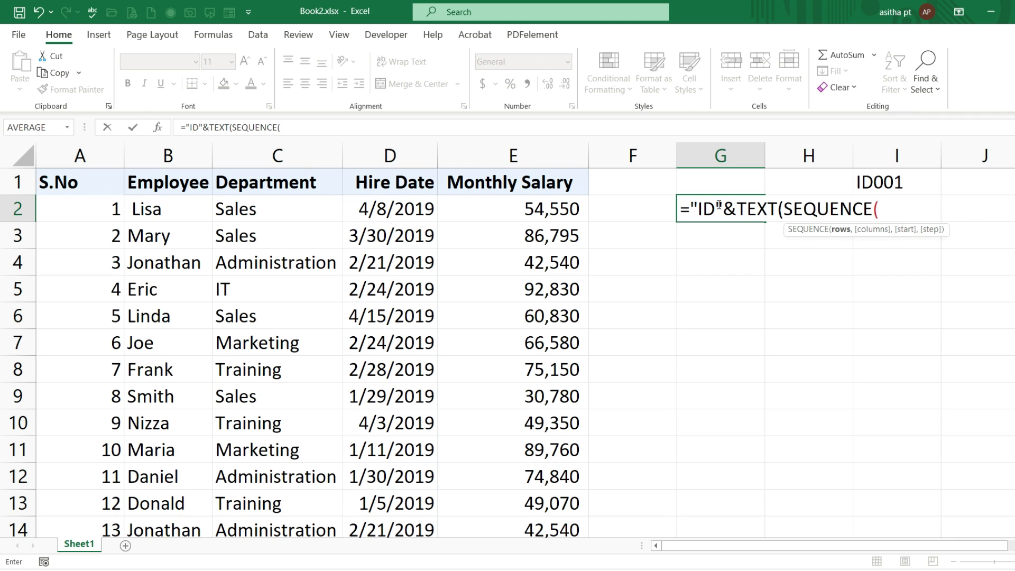
text(100))
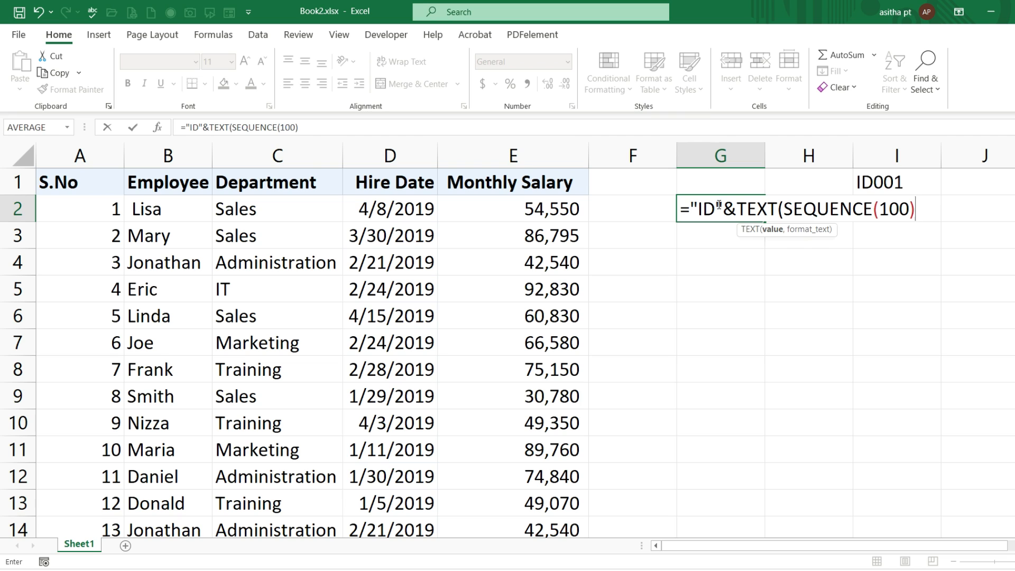
text(,"000")
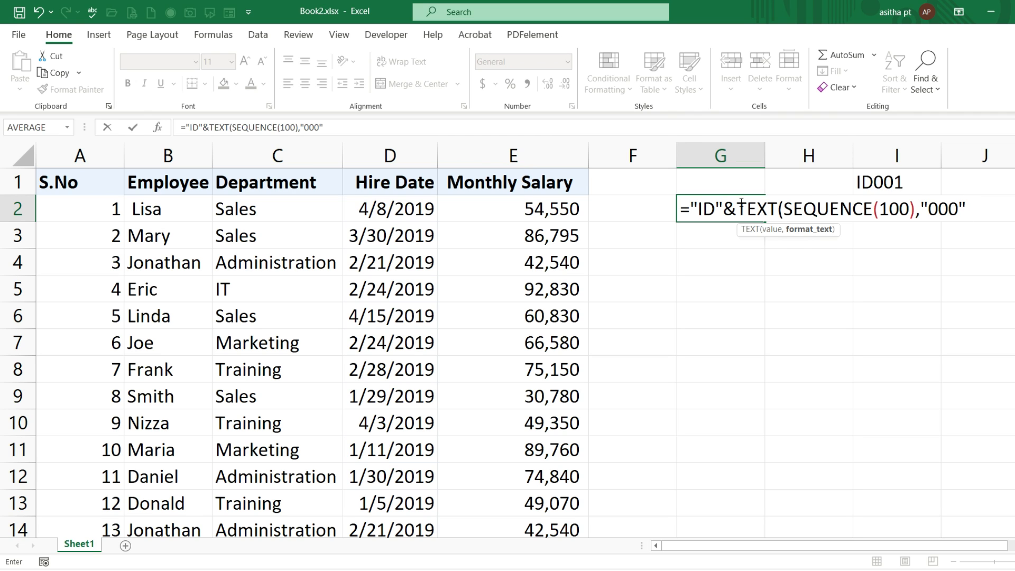
text())
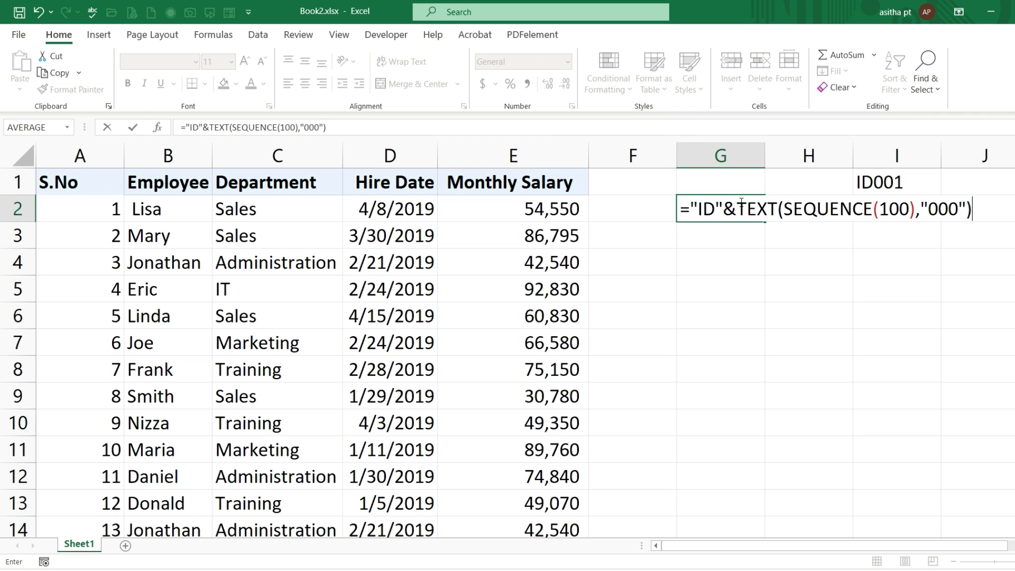
key(Return)
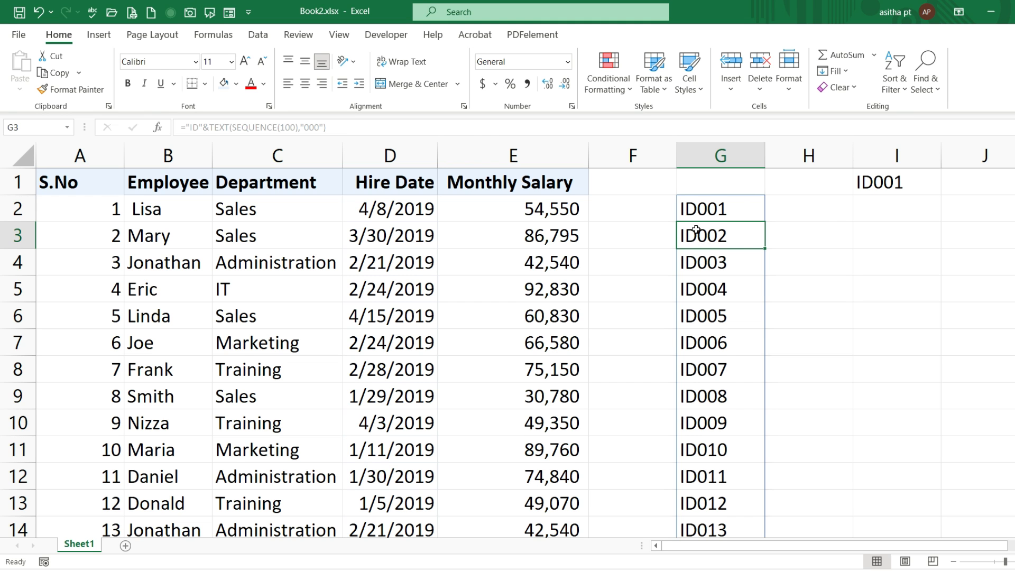
scroll(697, 229, down, 19)
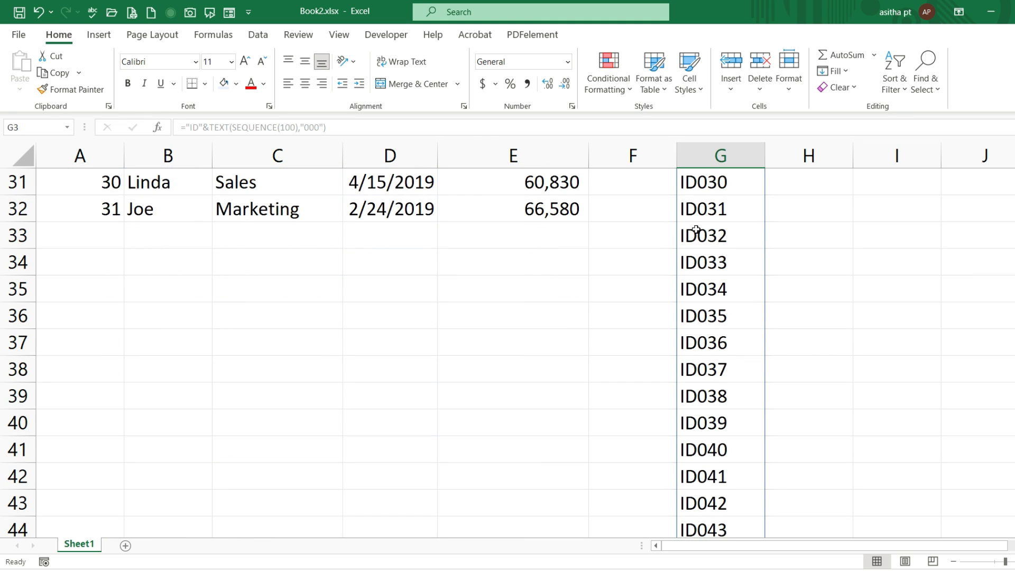
scroll(696, 230, down, 9)
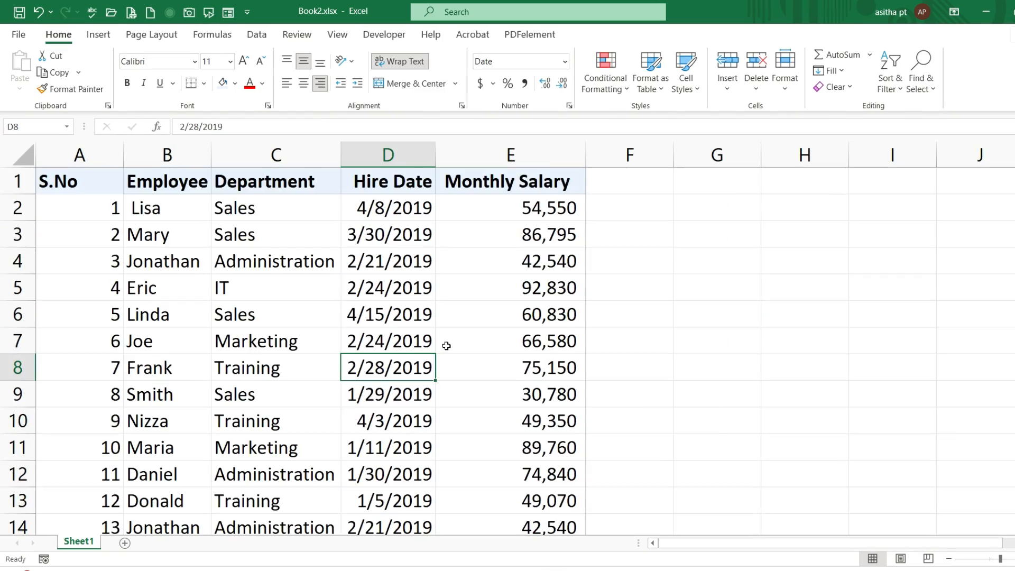
Step: Look through the employee table and check both of its pages in the print preview, then return to the sheet
scroll(447, 344, down, 3)
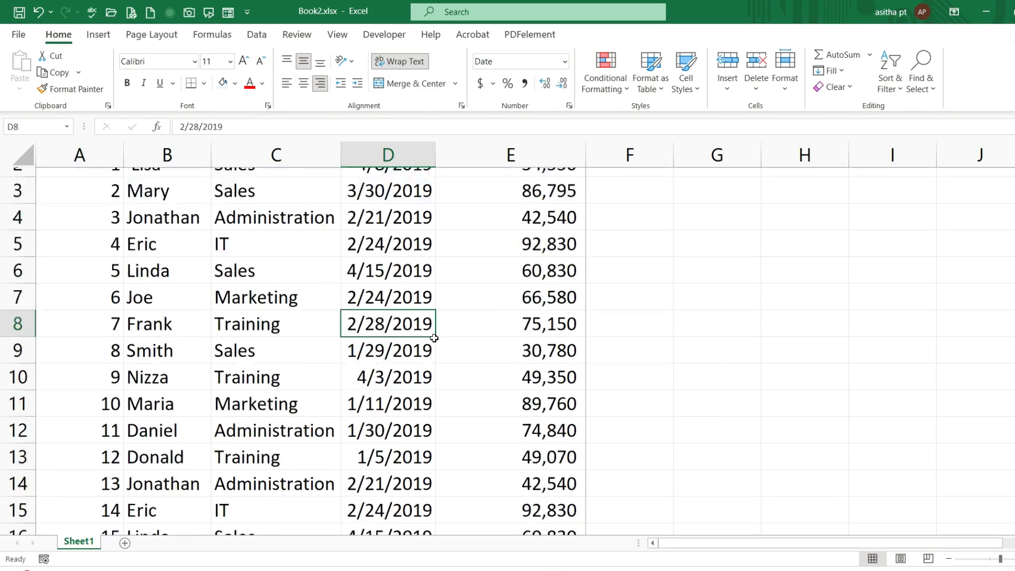
scroll(435, 339, down, 9)
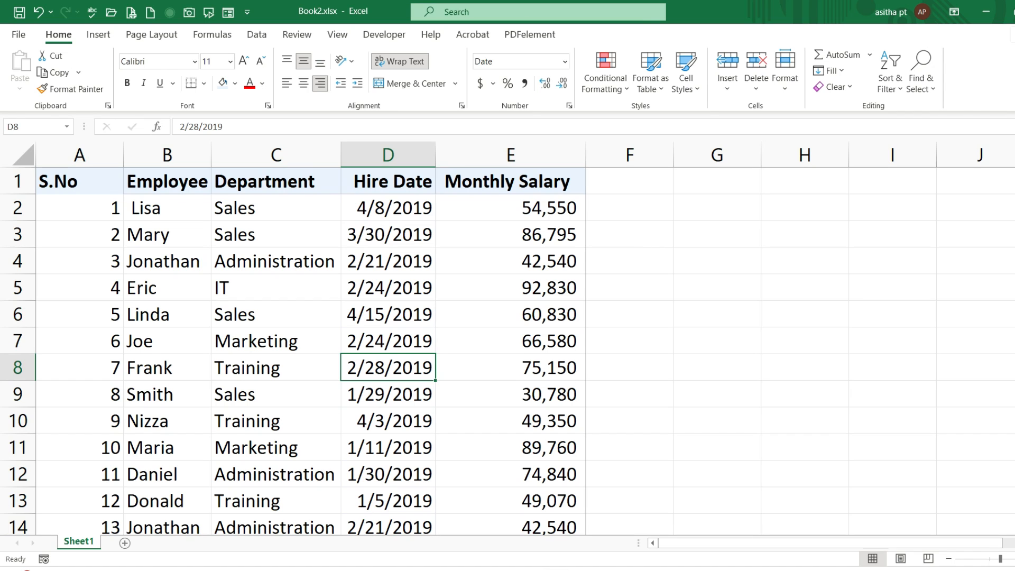
click(18, 36)
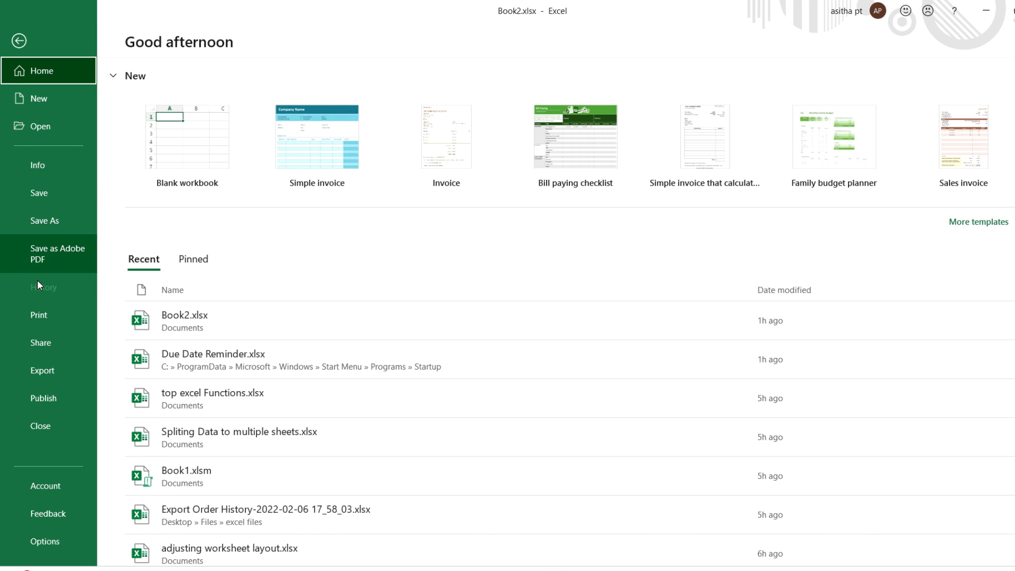
click(34, 315)
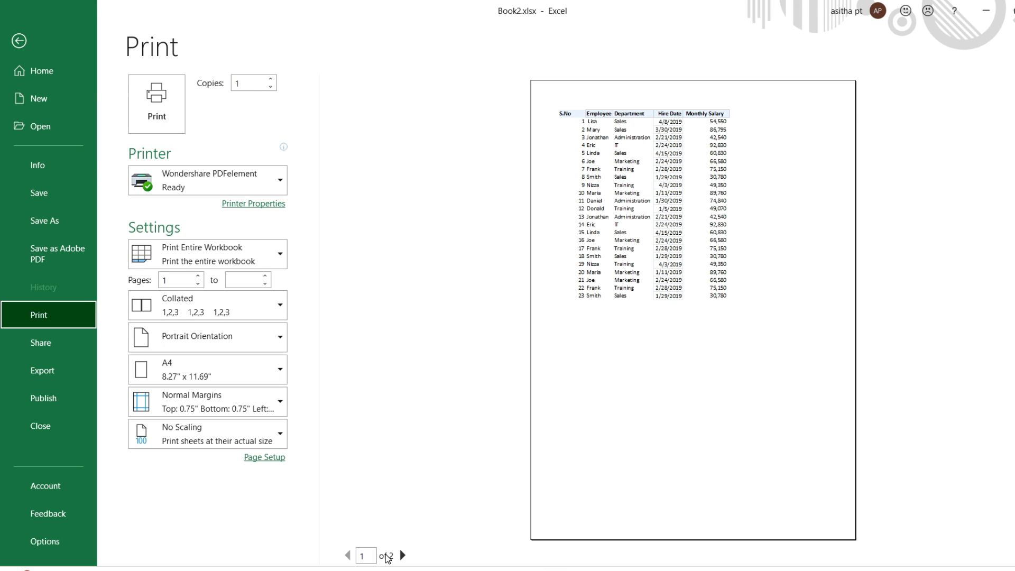
click(365, 556)
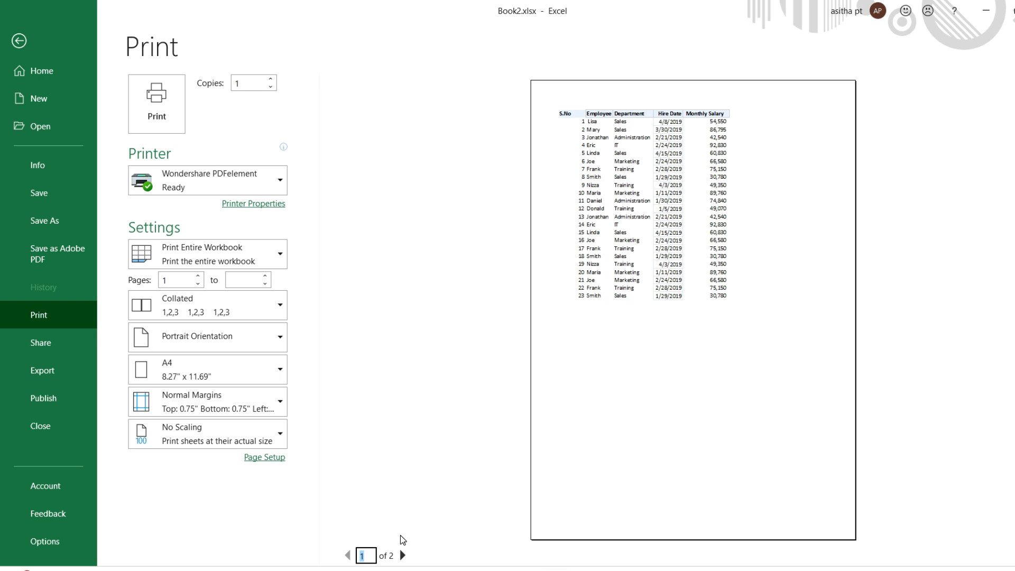
click(402, 555)
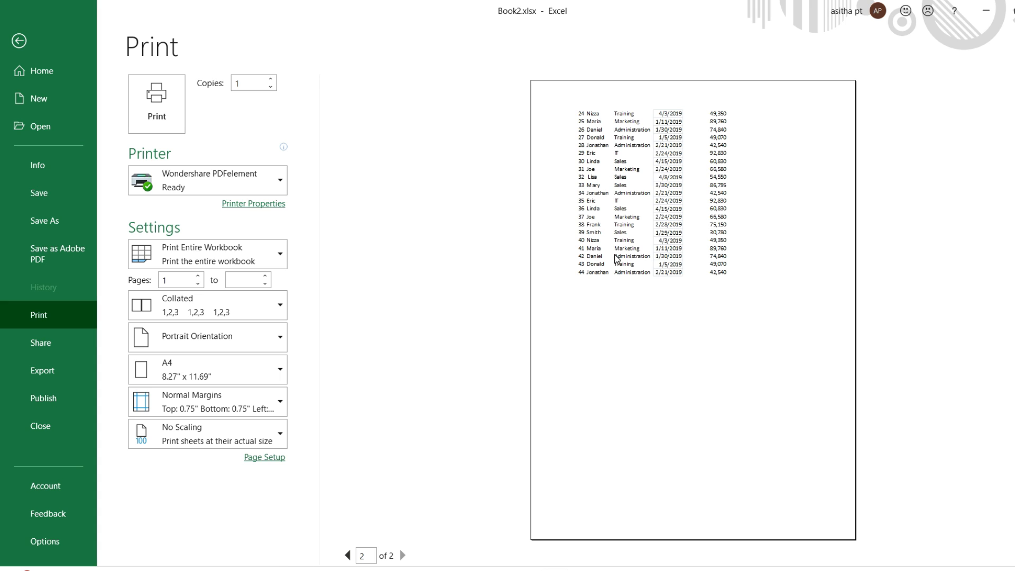
click(19, 41)
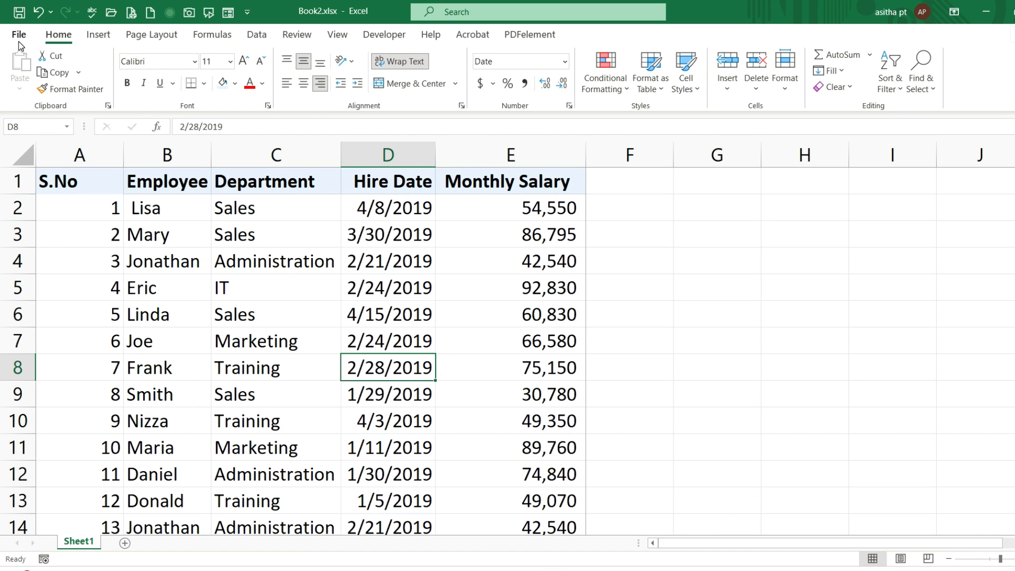
Step: Set the print titles so that header row $1:$1 repeats at the top of every printed page
click(147, 33)
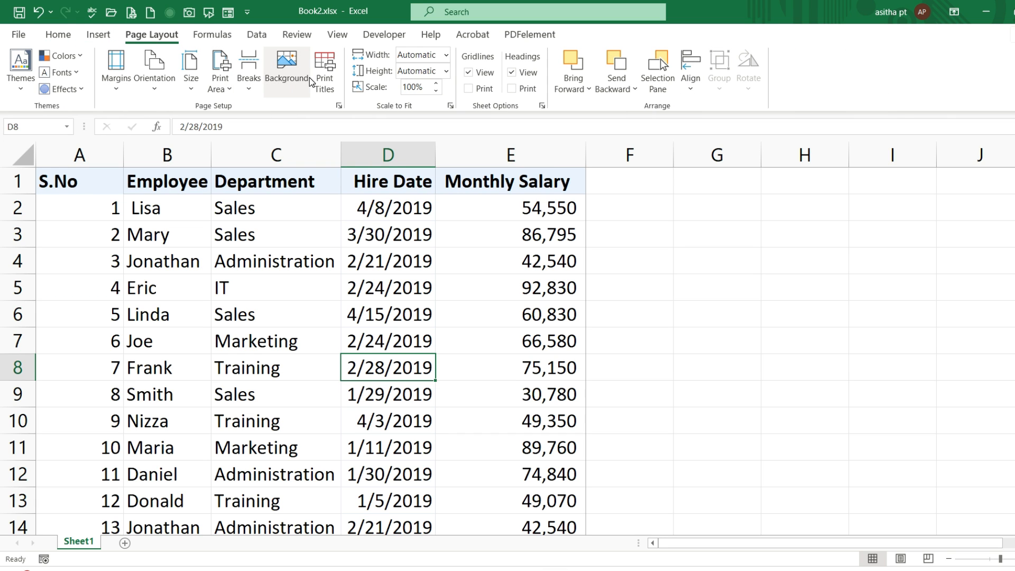
click(317, 79)
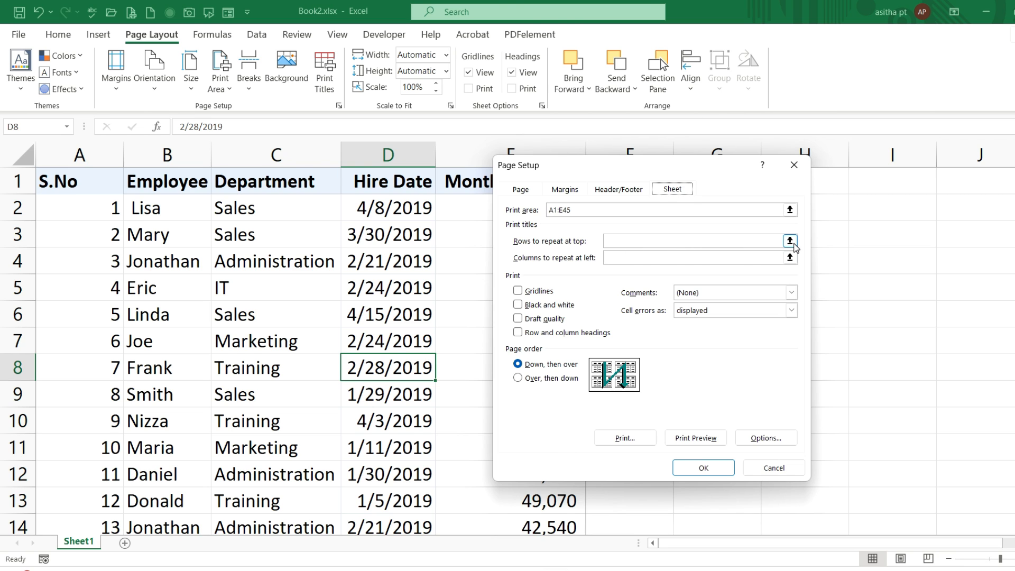
click(793, 244)
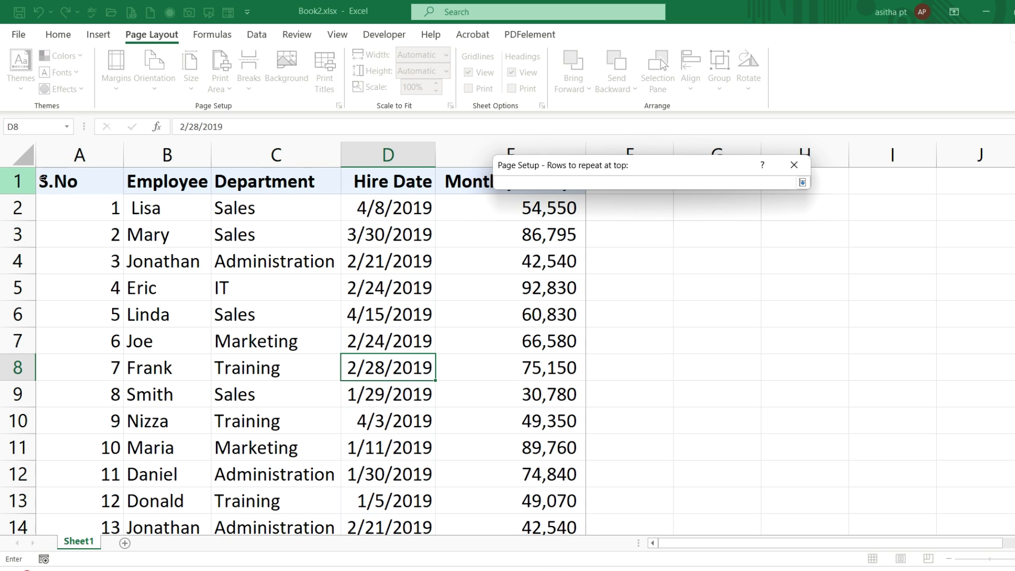
click(22, 181)
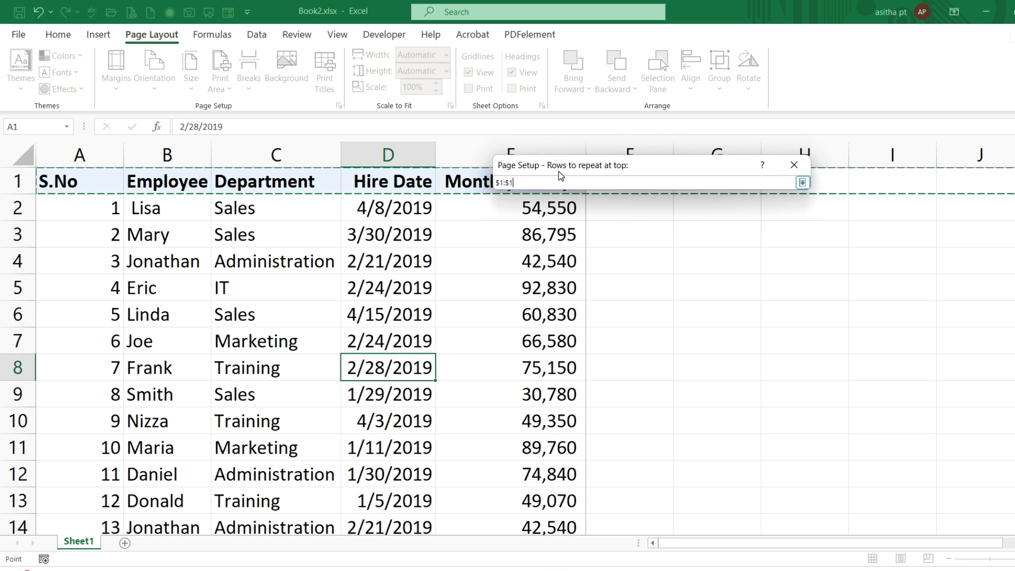
drag(580, 167, 565, 215)
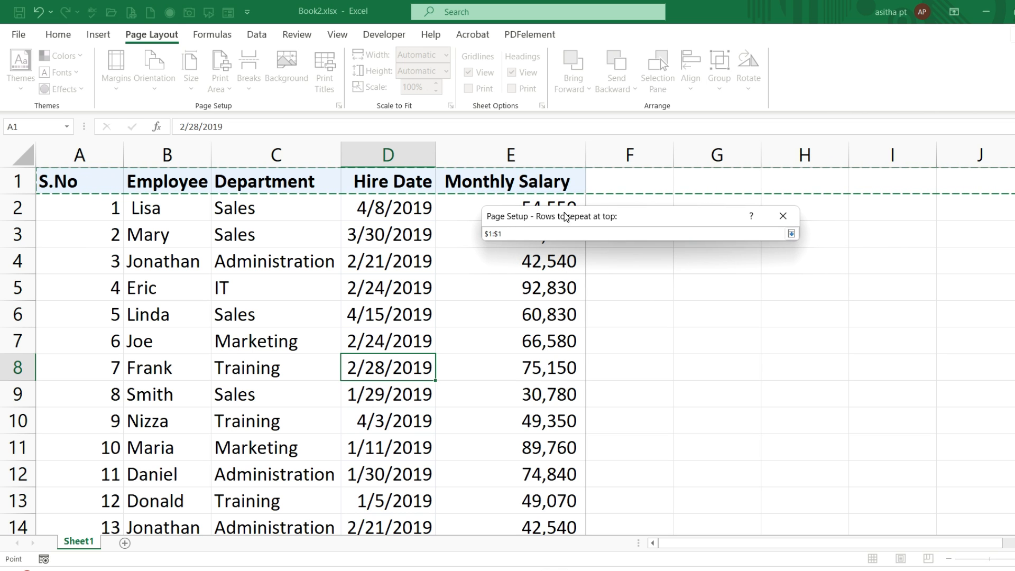
click(792, 234)
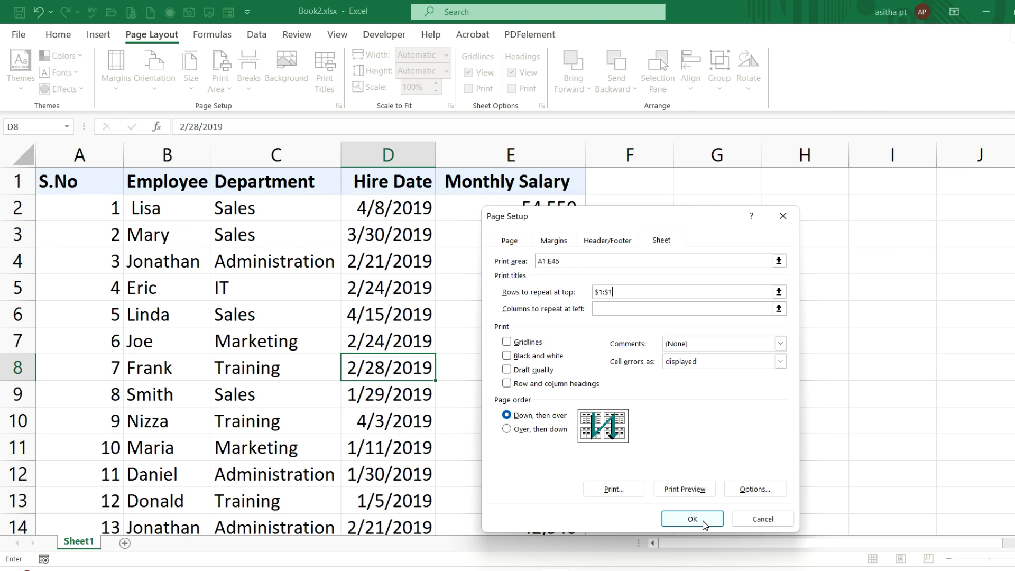
click(693, 519)
Step: Check the header row on both print preview pages, and set the print scaling to Fit Sheet on One Page
click(21, 35)
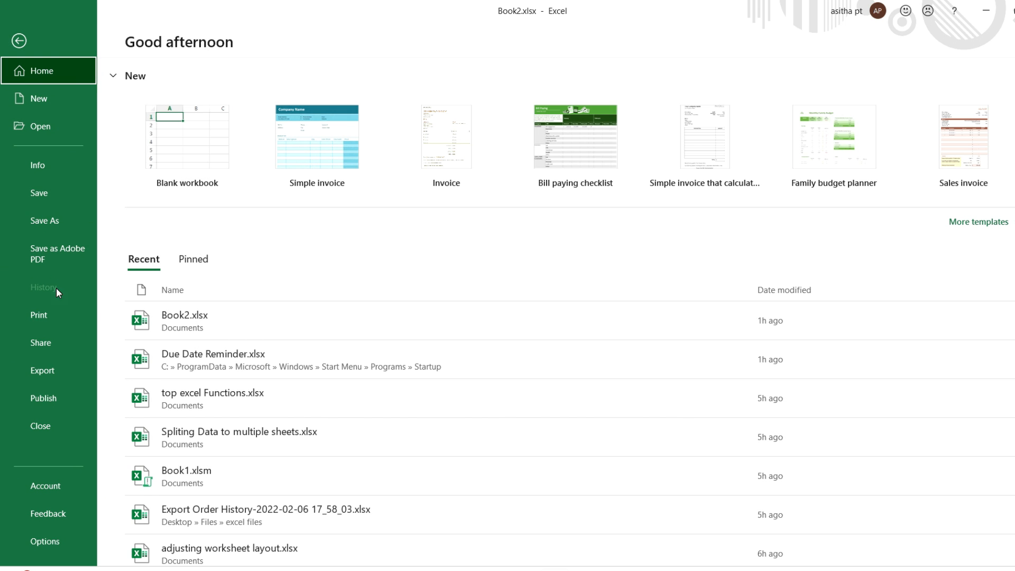
click(56, 311)
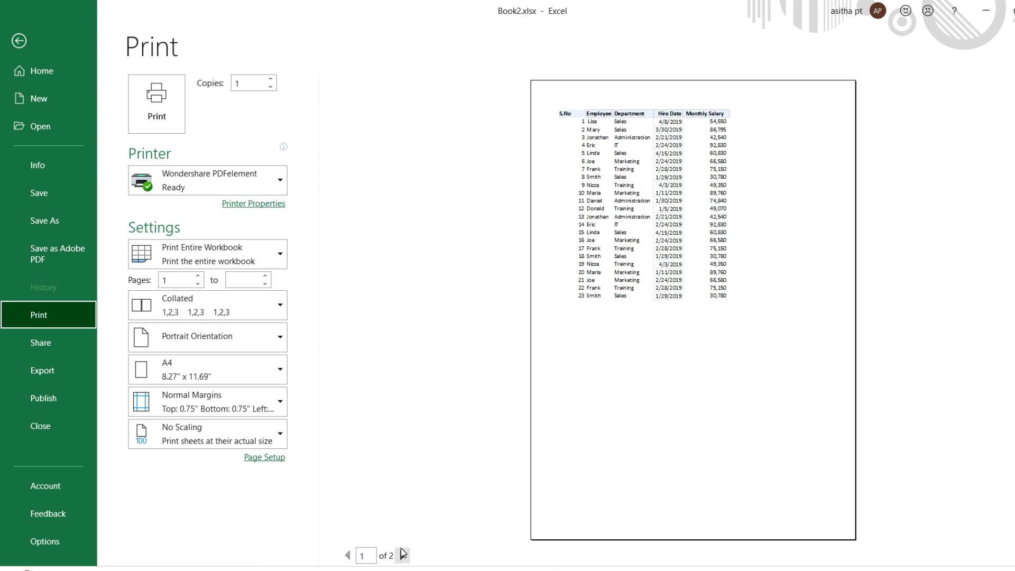
click(403, 554)
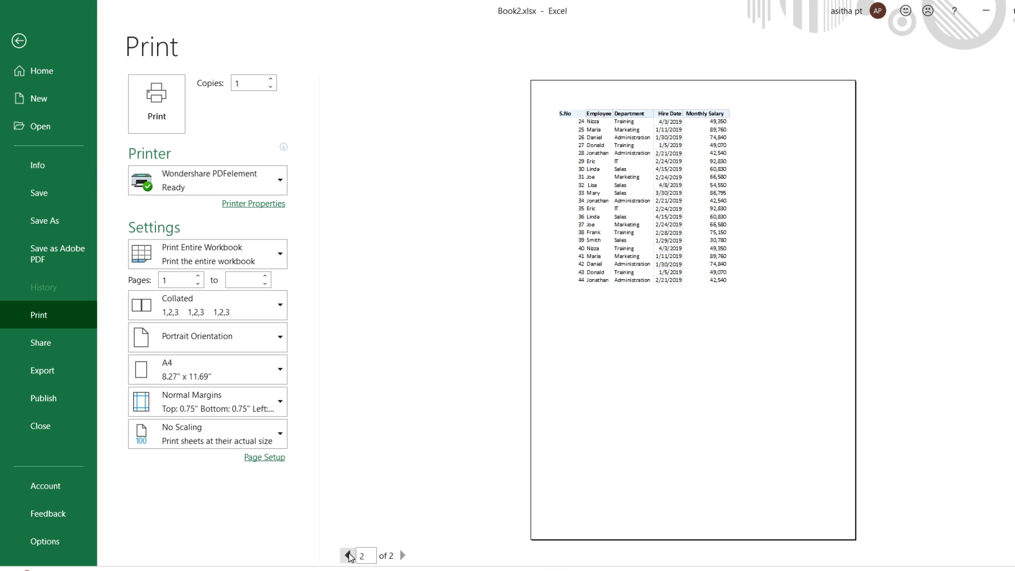
click(348, 555)
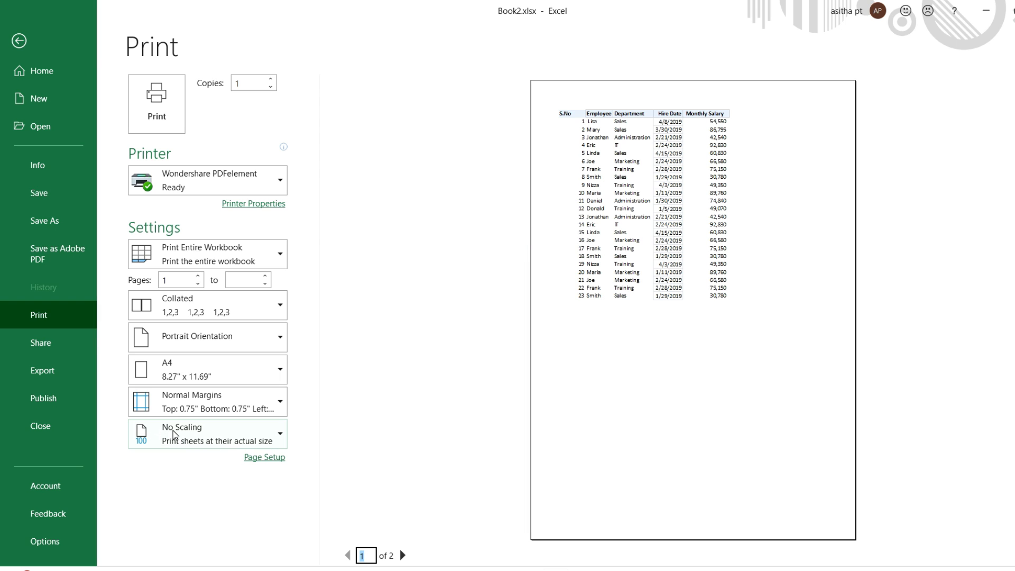
click(276, 434)
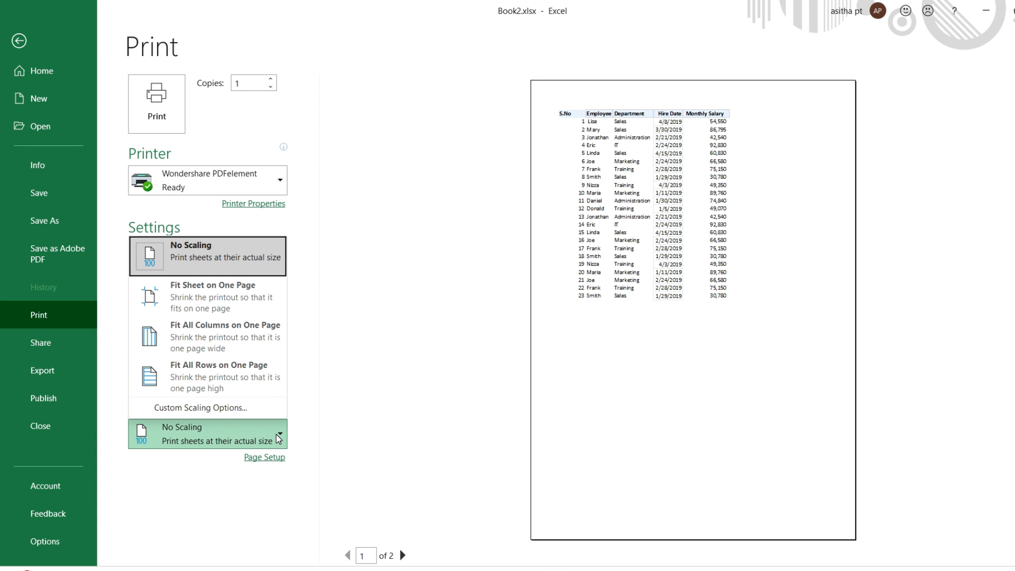
click(258, 300)
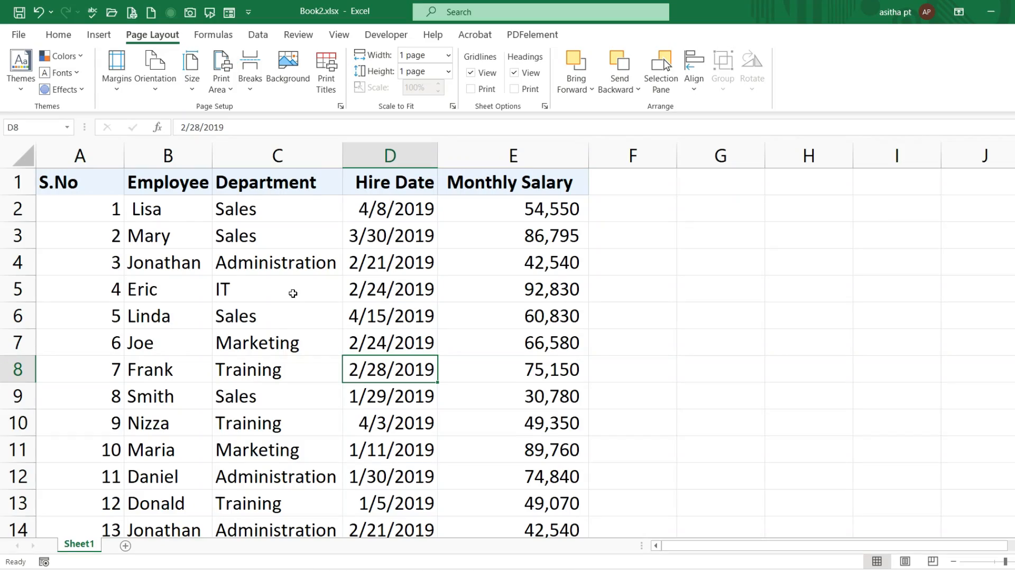
Step: Freeze the top row of the employee sheet and check the header while moving down the records
scroll(293, 294, down, 6)
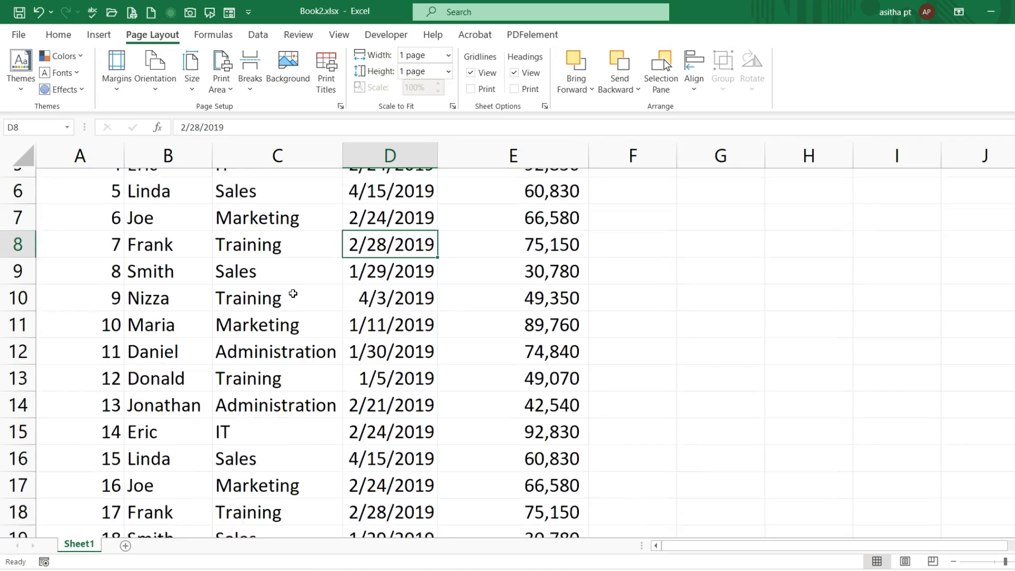
scroll(293, 294, down, 4)
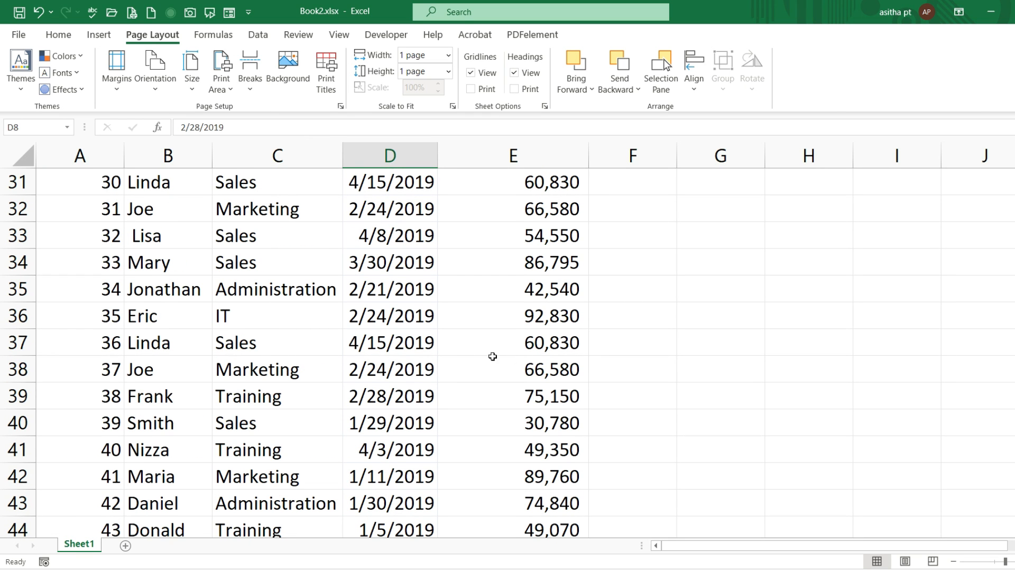
scroll(259, 390, down, 2)
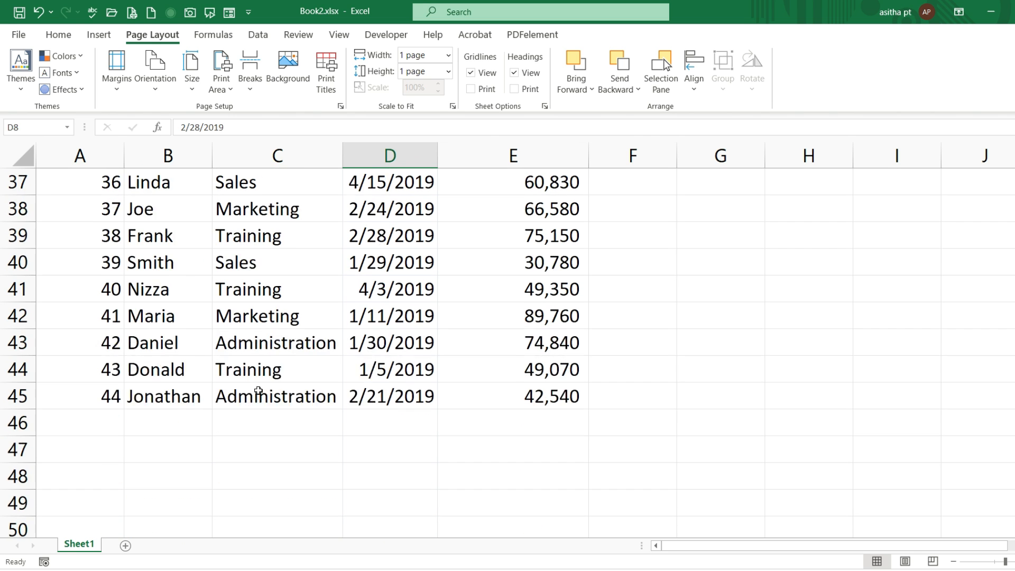
scroll(258, 390, down, 2)
scroll(257, 389, up, 6)
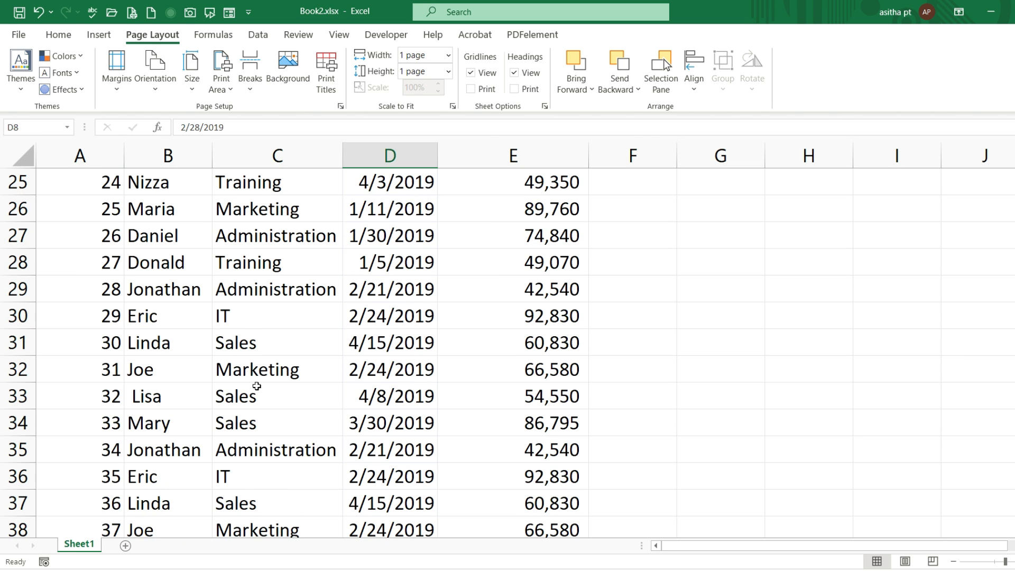
scroll(257, 386, up, 8)
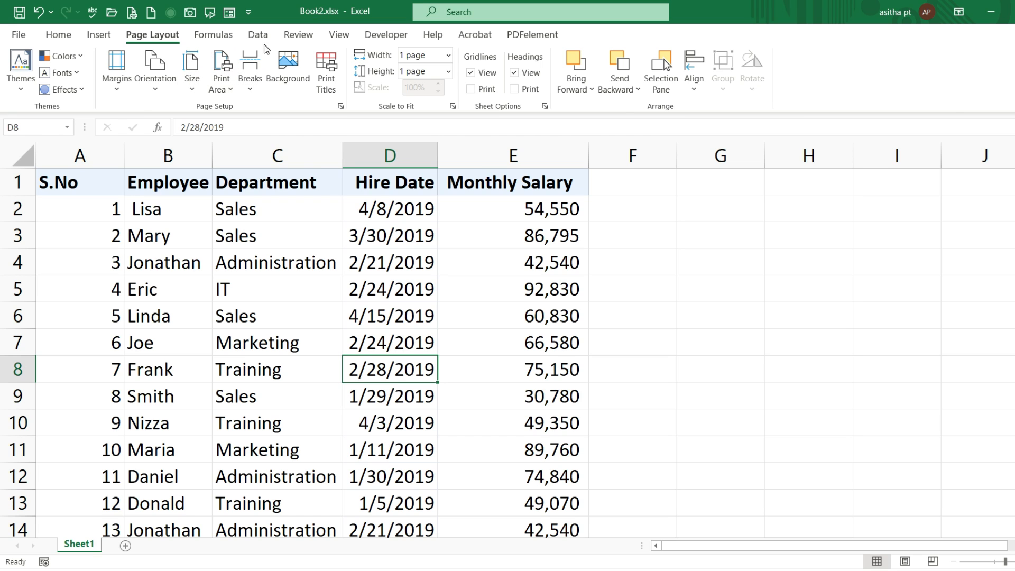
click(340, 37)
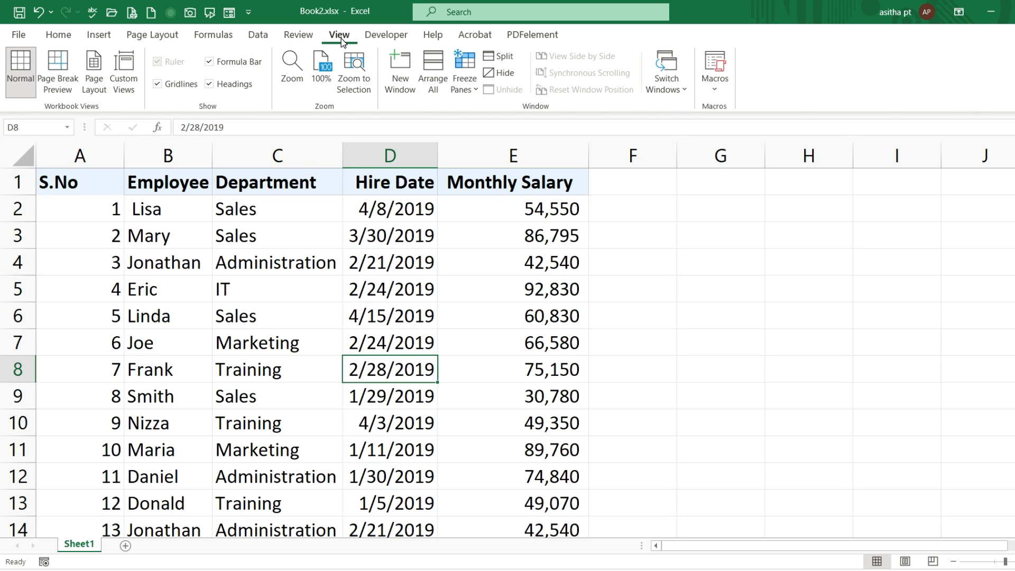
click(466, 95)
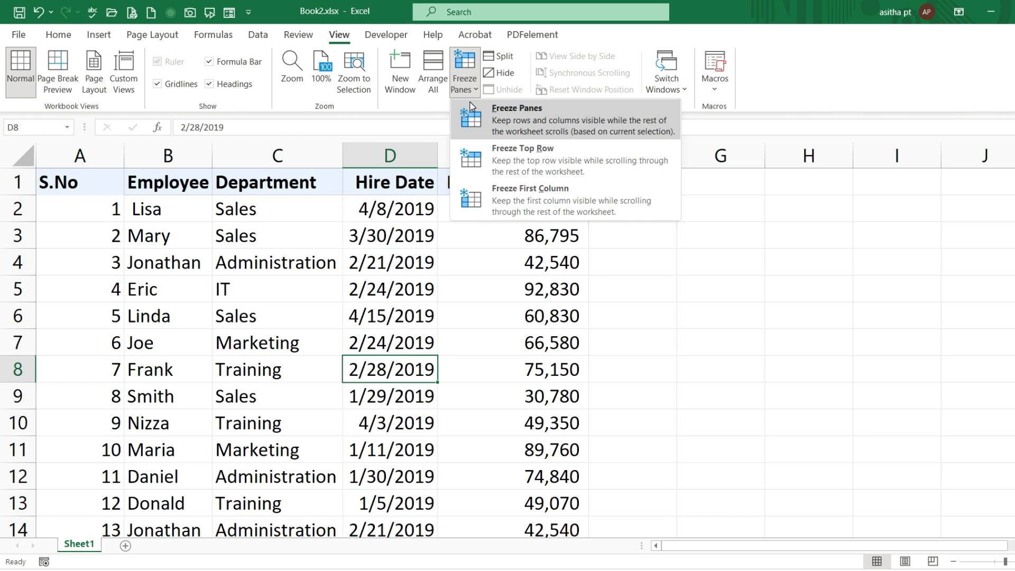
click(509, 160)
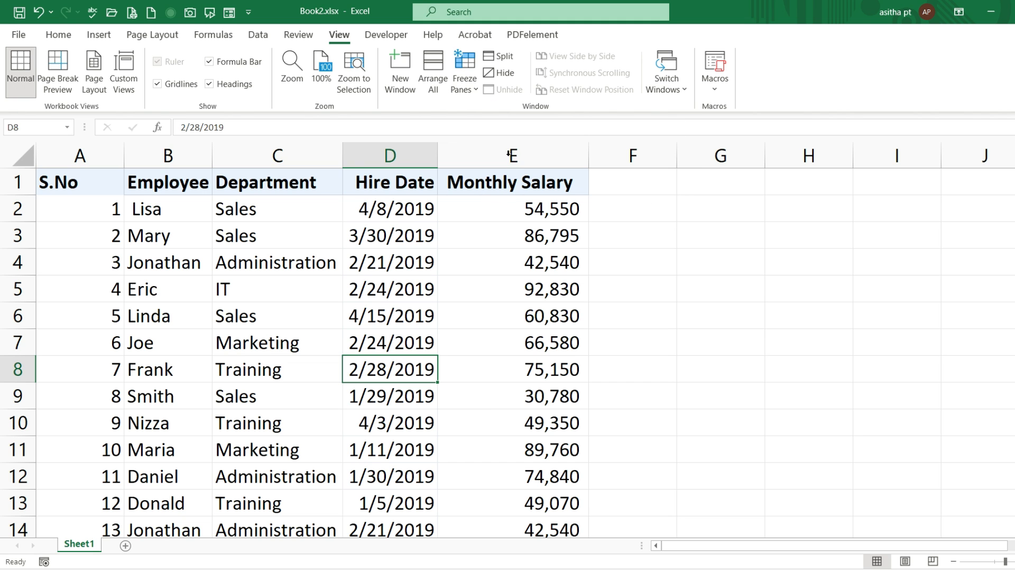
scroll(351, 268, down, 3)
scroll(352, 268, down, 6)
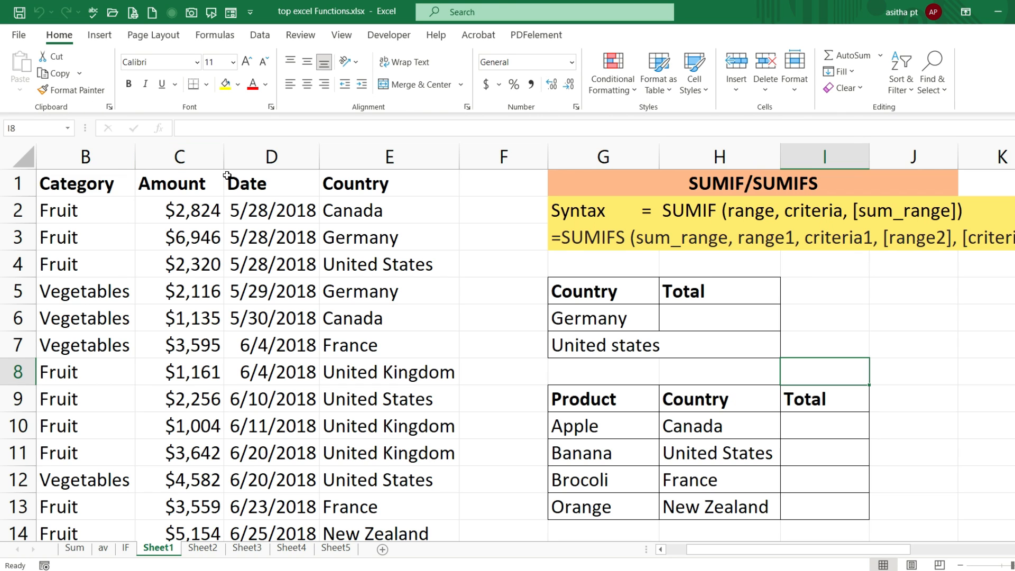
Step: Copy the SUMIF/SUMIFS syntax block G1:L3 from top excel Functions.xlsx and paste it at A1 of a new blank workbook
drag(585, 174, 590, 237)
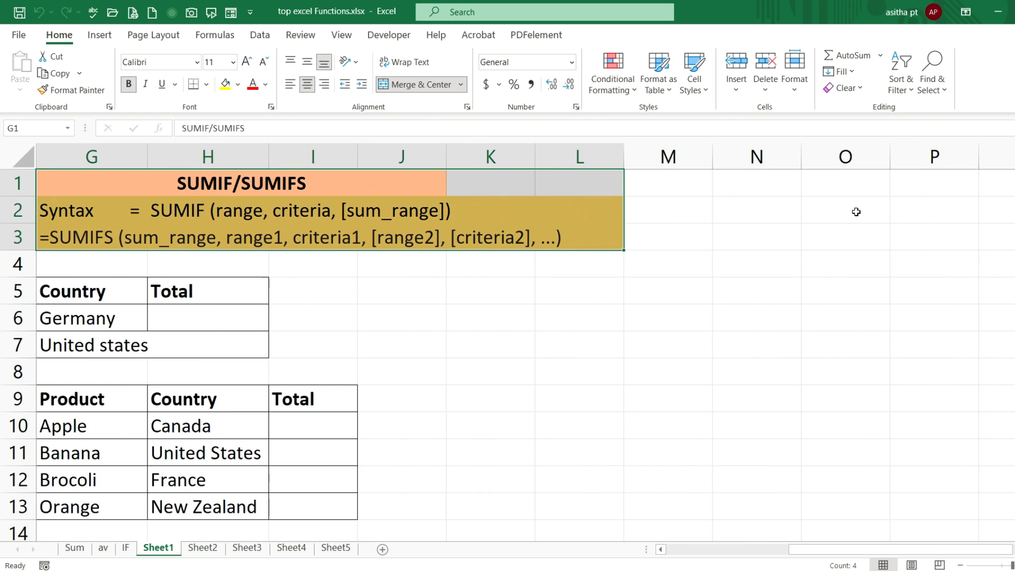
key(ctrl+c)
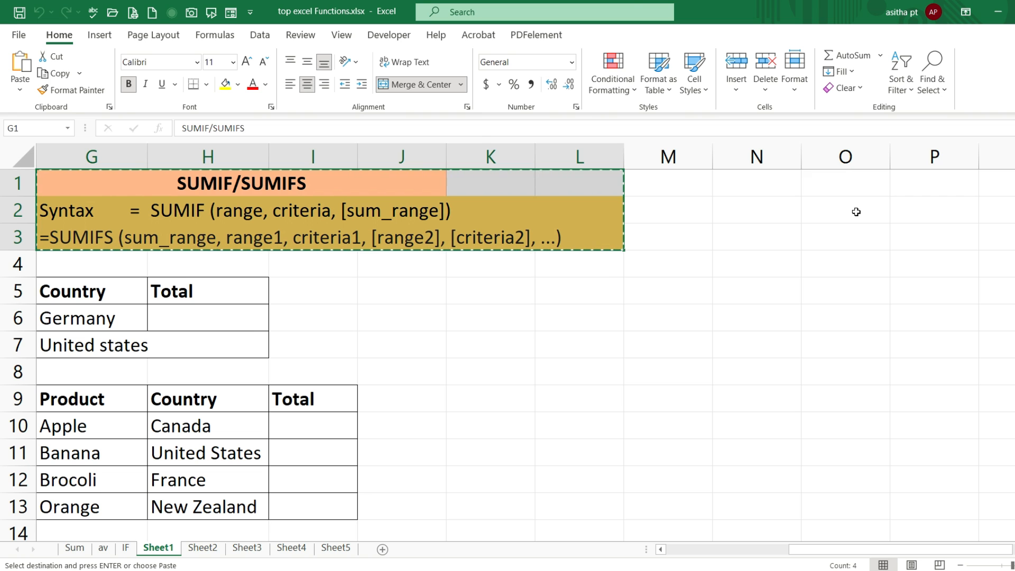
click(19, 35)
click(189, 138)
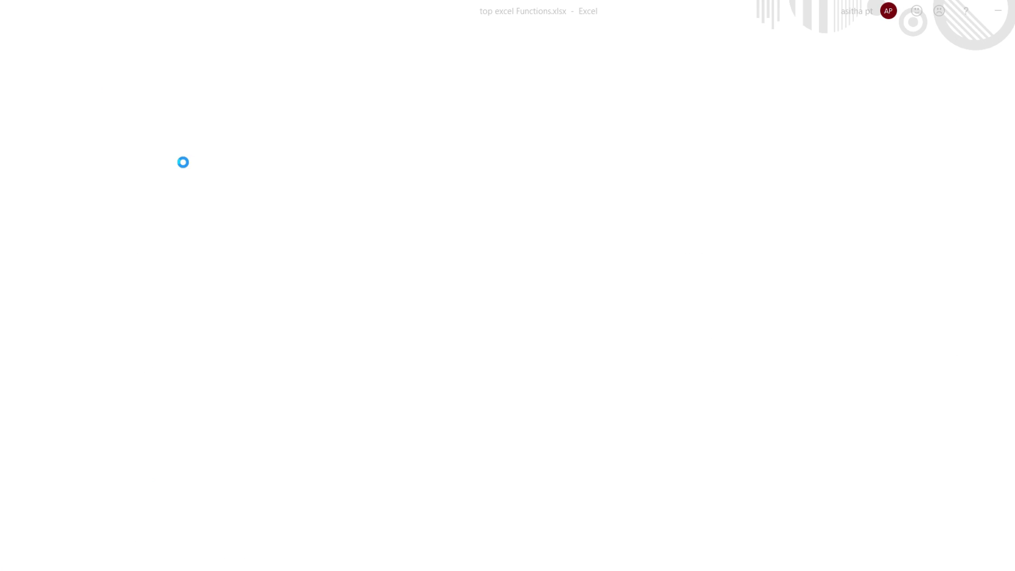
key(ctrl+v)
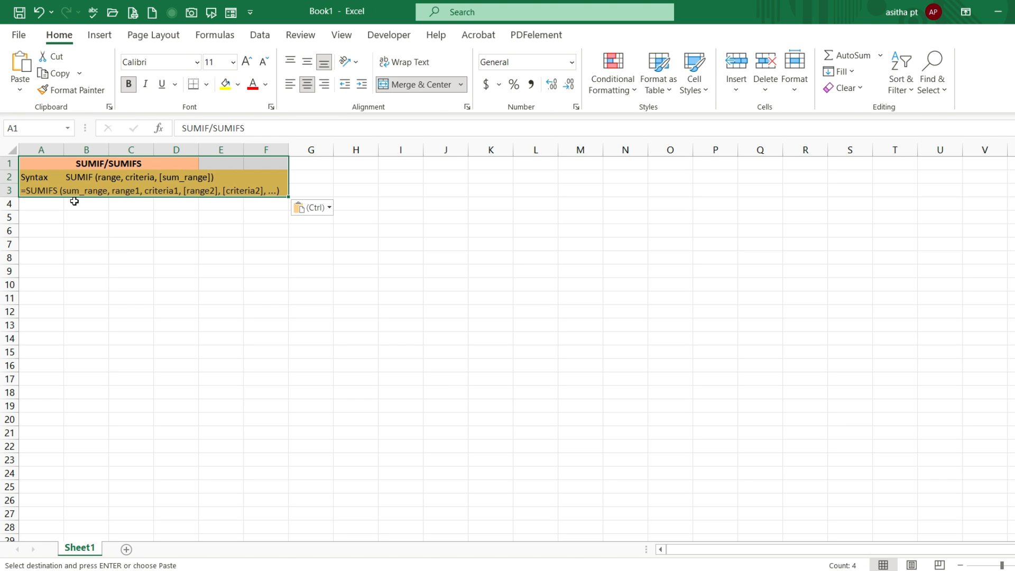
click(172, 261)
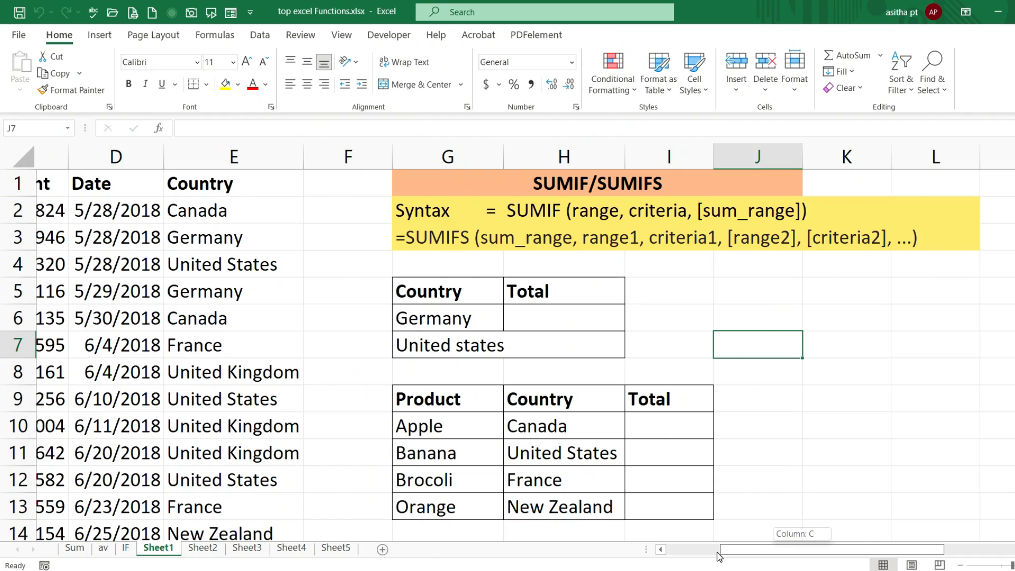
Step: In top excel Functions.xlsx, show the Clipboard pane and copy the product records in A1:E9
drag(719, 556, 675, 555)
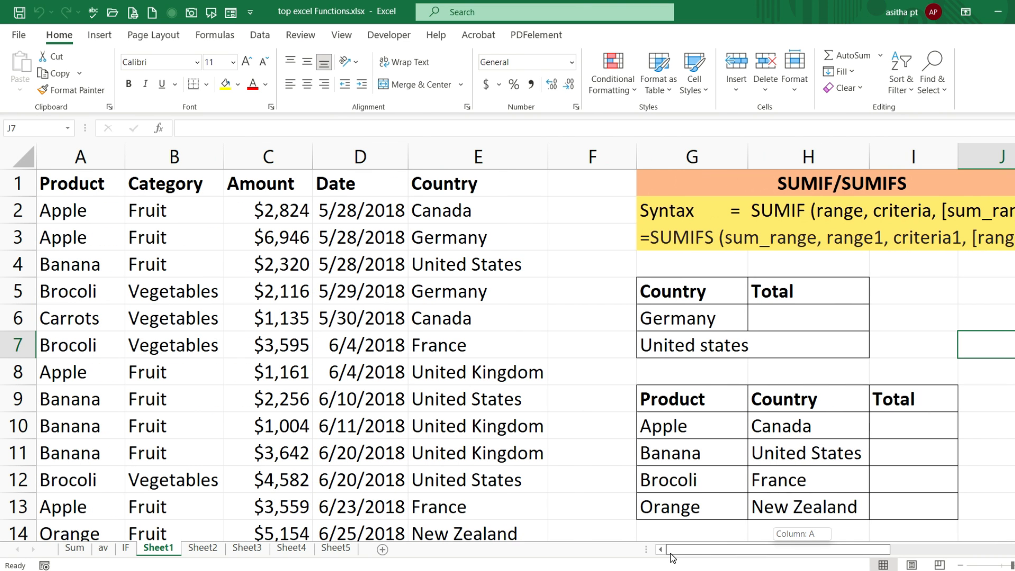
drag(669, 558, 668, 557)
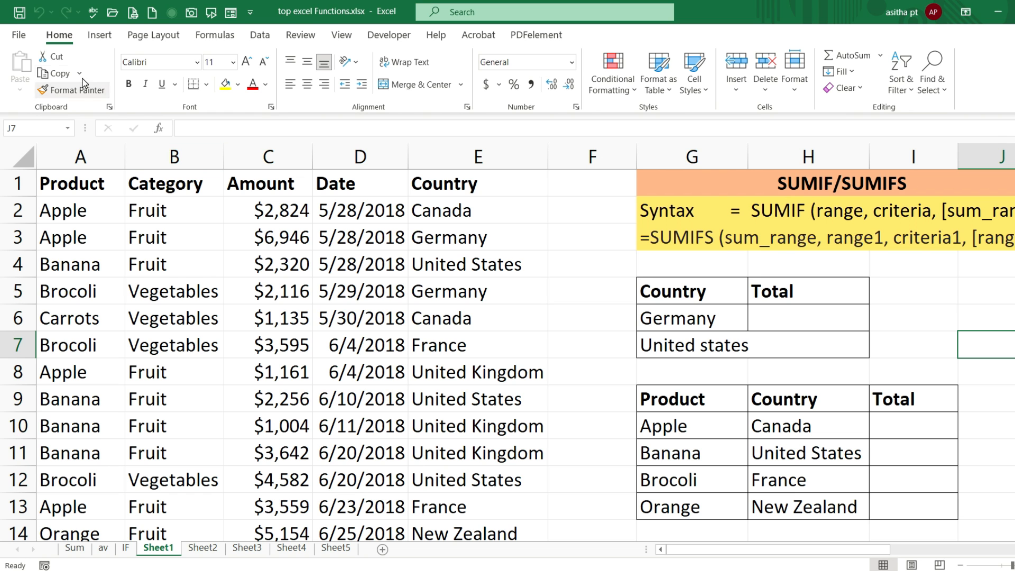
click(110, 106)
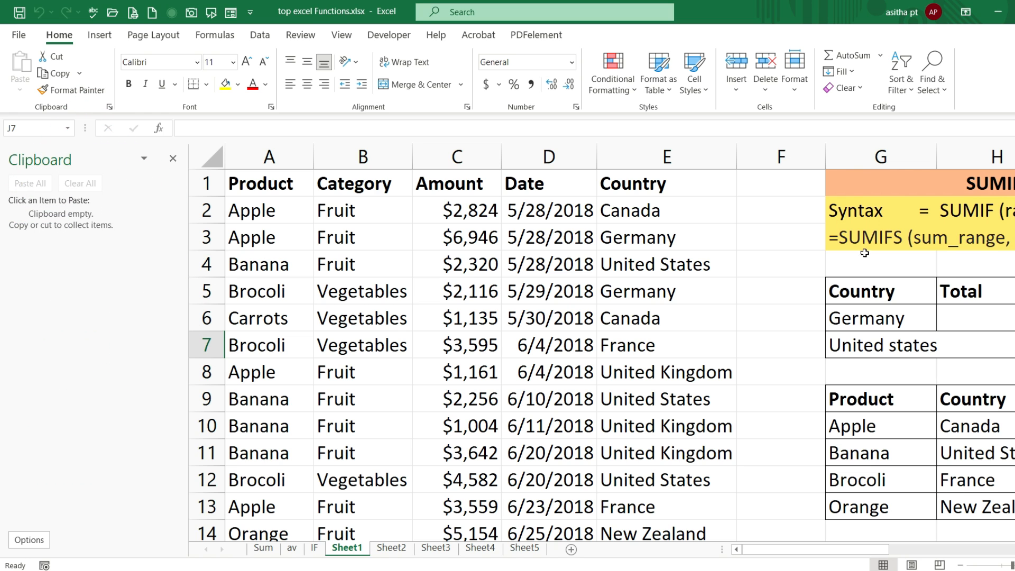
drag(244, 176, 685, 400)
key(ctrl+c)
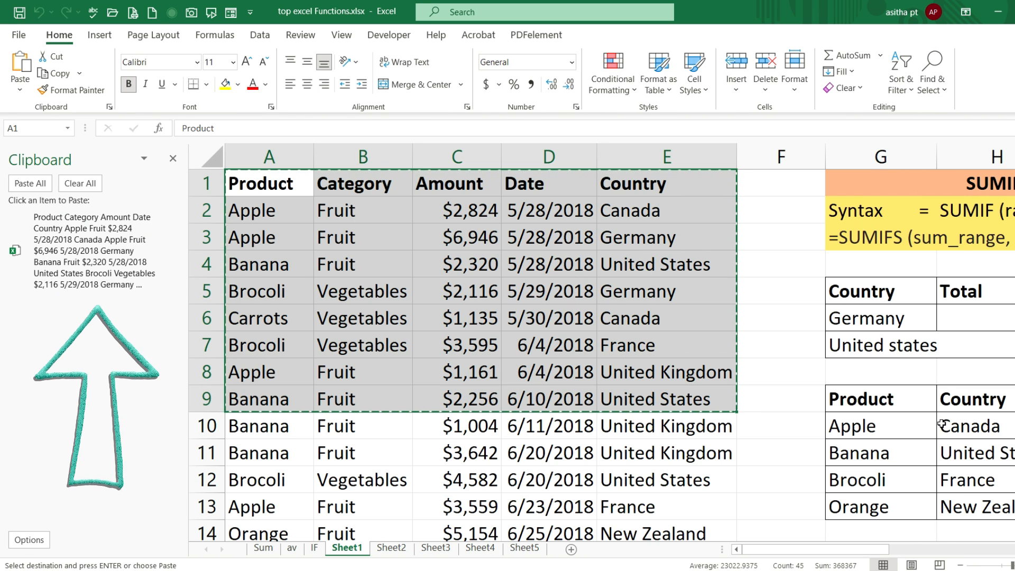
click(894, 422)
key(Escape)
Step: Collect the SUMIF/SUMIFS block G1:L3, the product table G9:I13 and the country table G5:H7 on the clipboard
drag(815, 550, 881, 551)
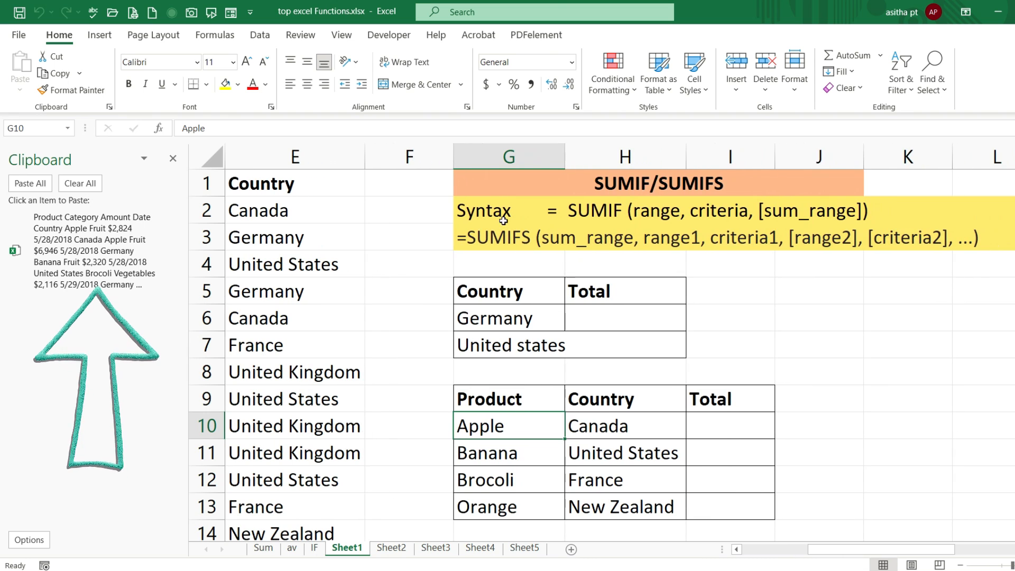
drag(472, 175, 994, 238)
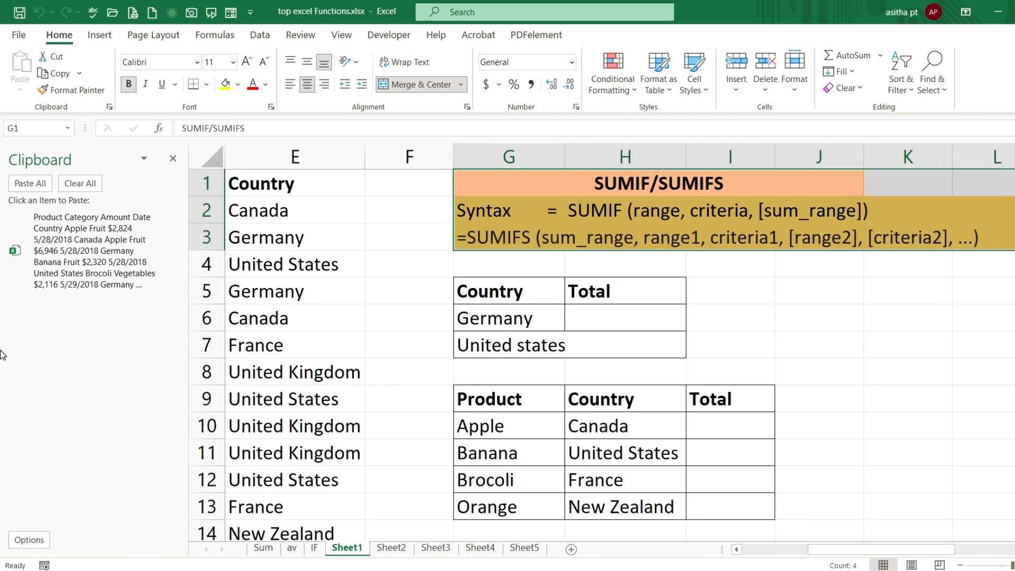
key(ctrl+c)
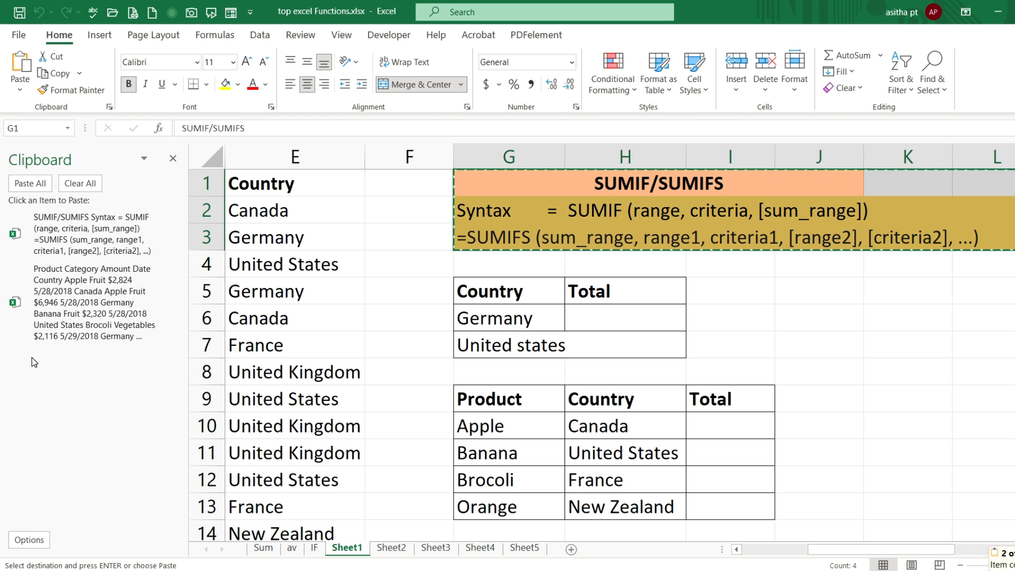
drag(480, 398, 706, 513)
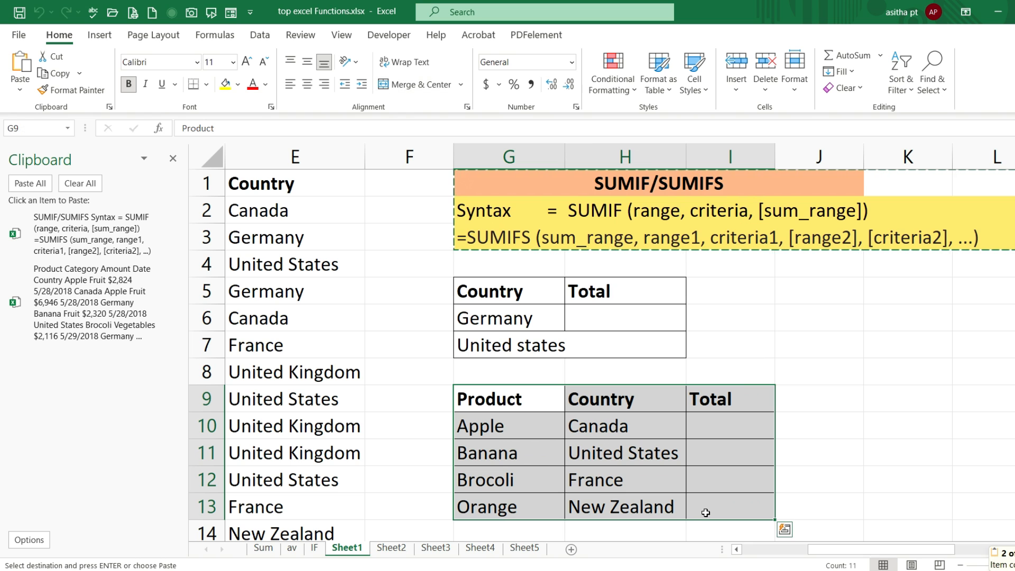
key(ctrl+c)
drag(496, 286, 647, 348)
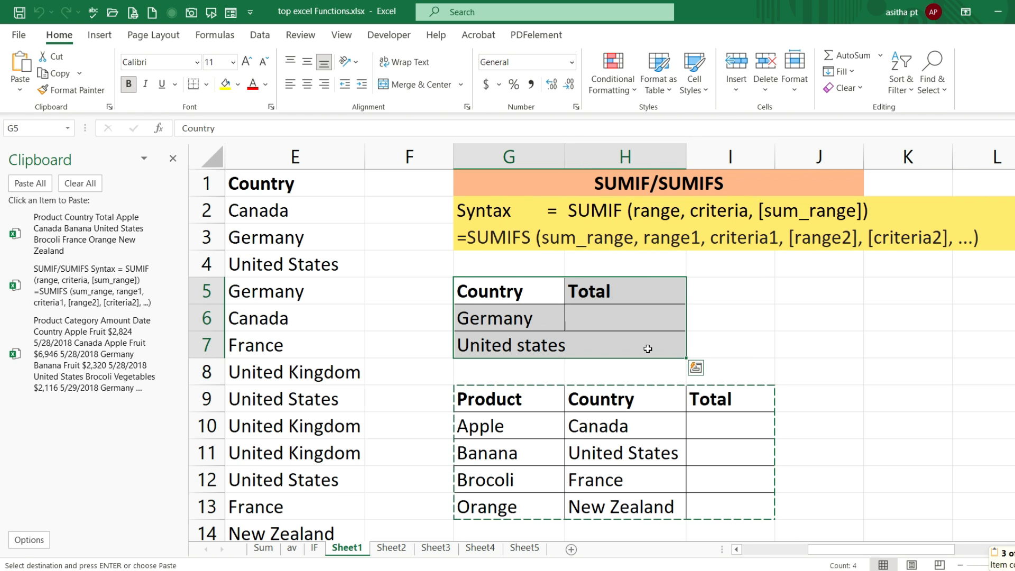
key(ctrl+c)
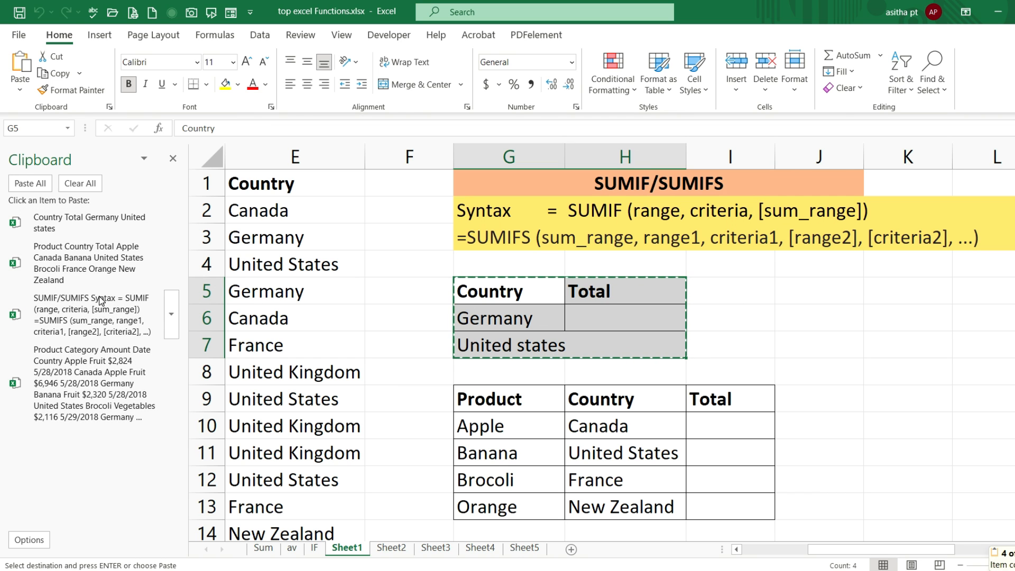
Step: Create a new blank workbook and paste the SUMIF/SUMIFS syntax block at A1 from the collected clipboard items
click(8, 38)
key(Escape)
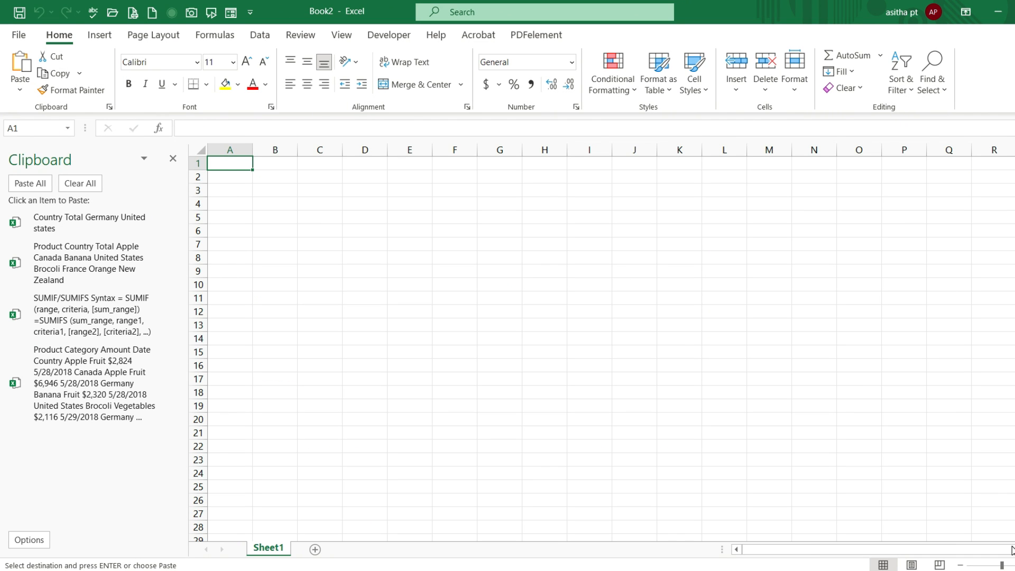
click(1011, 567)
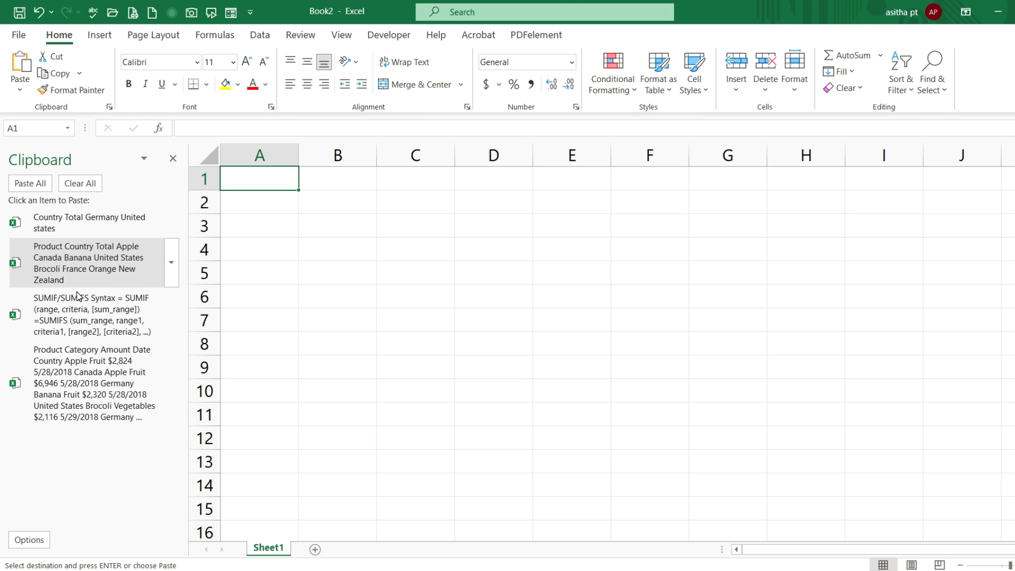
click(83, 320)
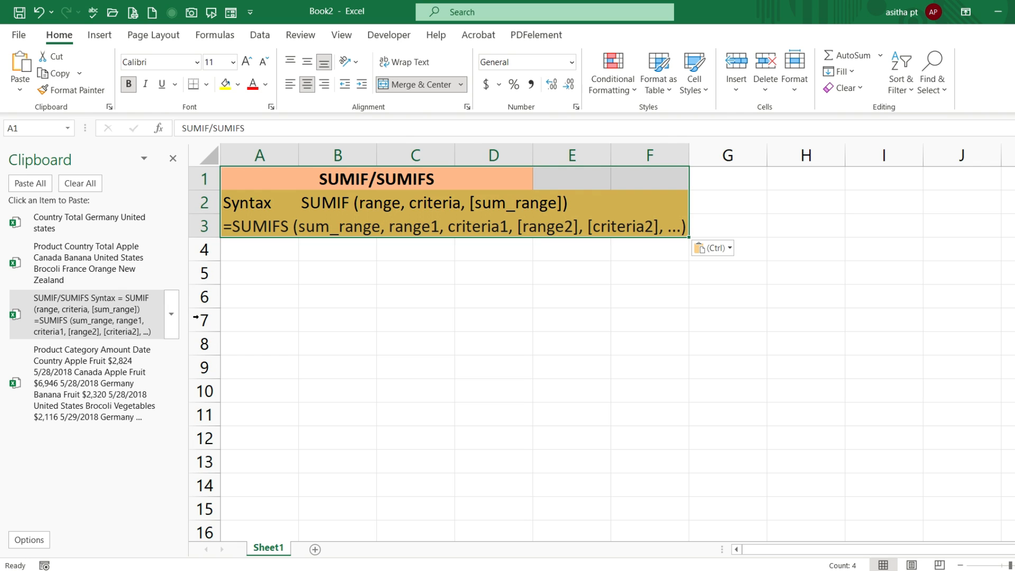
Step: Paste the collected product records at A5 and autofit the widths of columns D and E
click(272, 279)
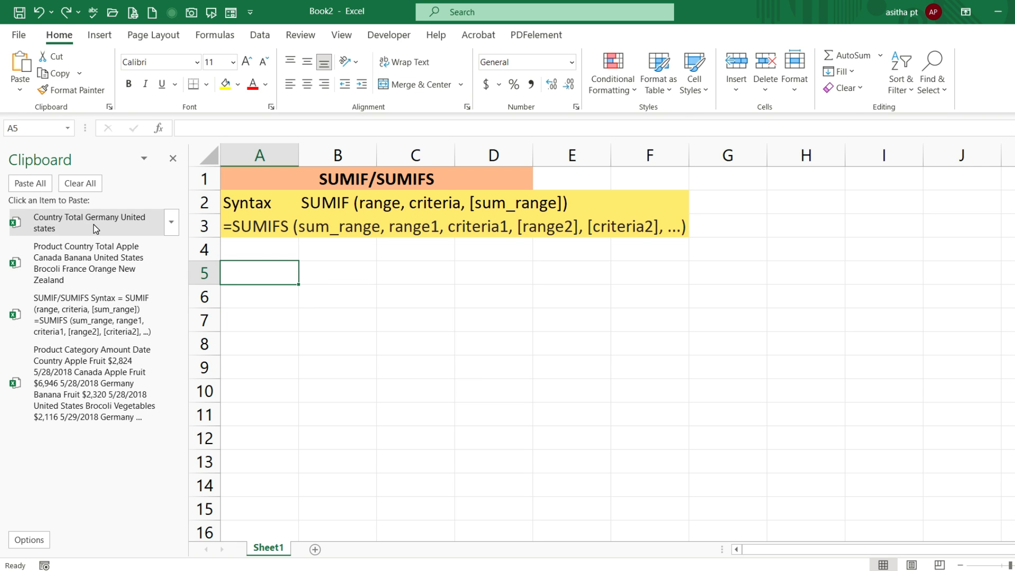
click(81, 380)
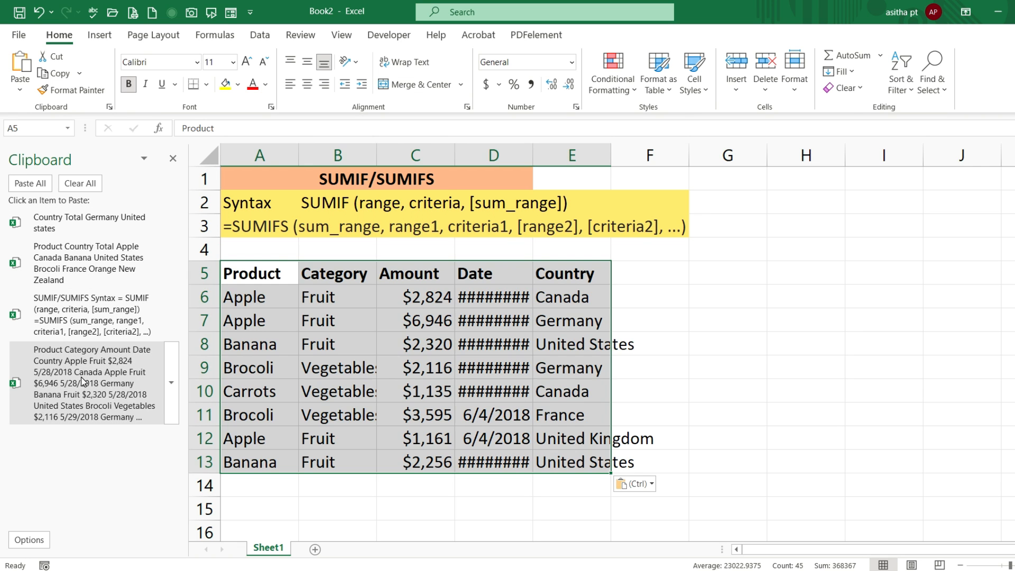
click(755, 393)
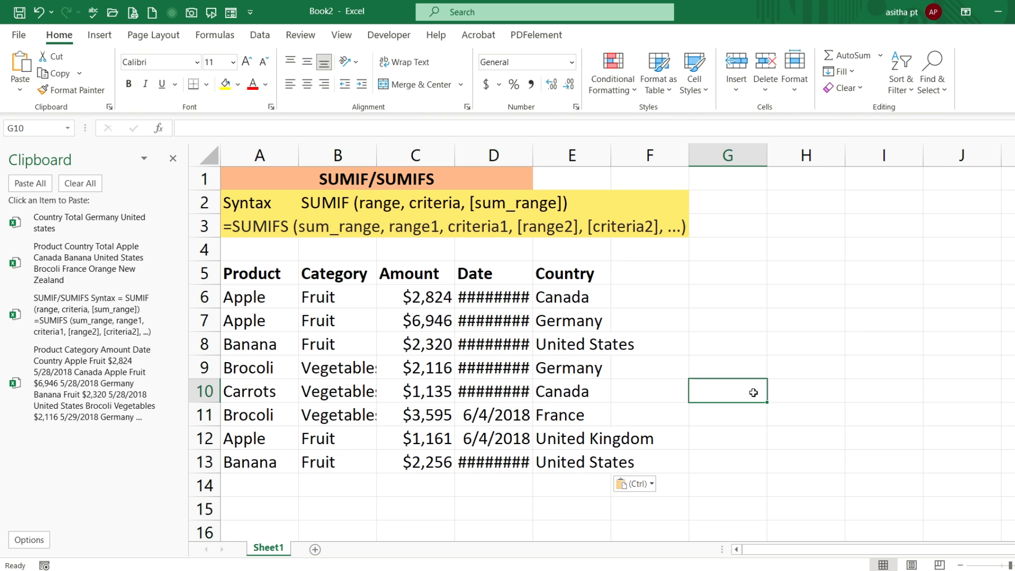
double_click(533, 154)
double_click(618, 153)
Step: Paste the collected Product/Country/Total table at G5 and the Country/Total table at G11
click(782, 274)
click(87, 263)
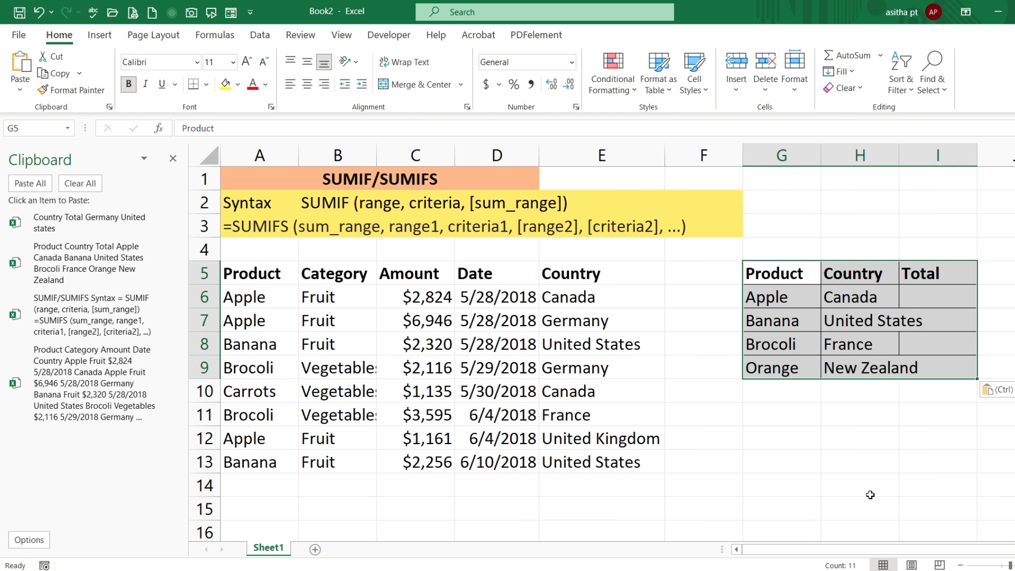
click(781, 415)
click(88, 222)
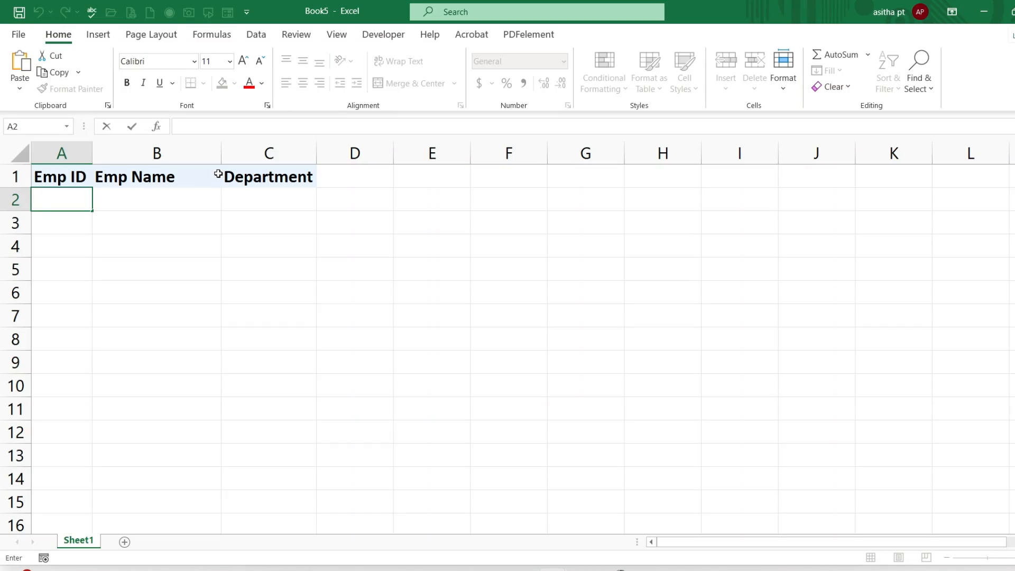
Step: In Book5, enter the employee IDs 1 to 5 in cells A2 to A6 under the Emp ID header
text(1)
key(Return)
text(2)
key(Return)
text(3)
key(Return)
text(4)
key(Return)
text(5)
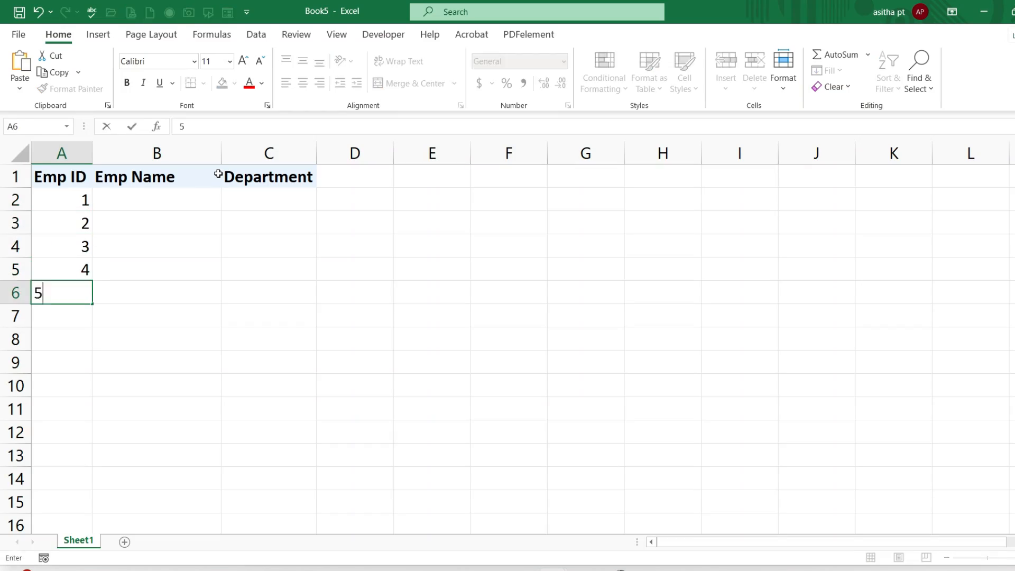
key(Return)
Step: Apply All Borders to the employee table range A1:C6
drag(46, 178, 276, 291)
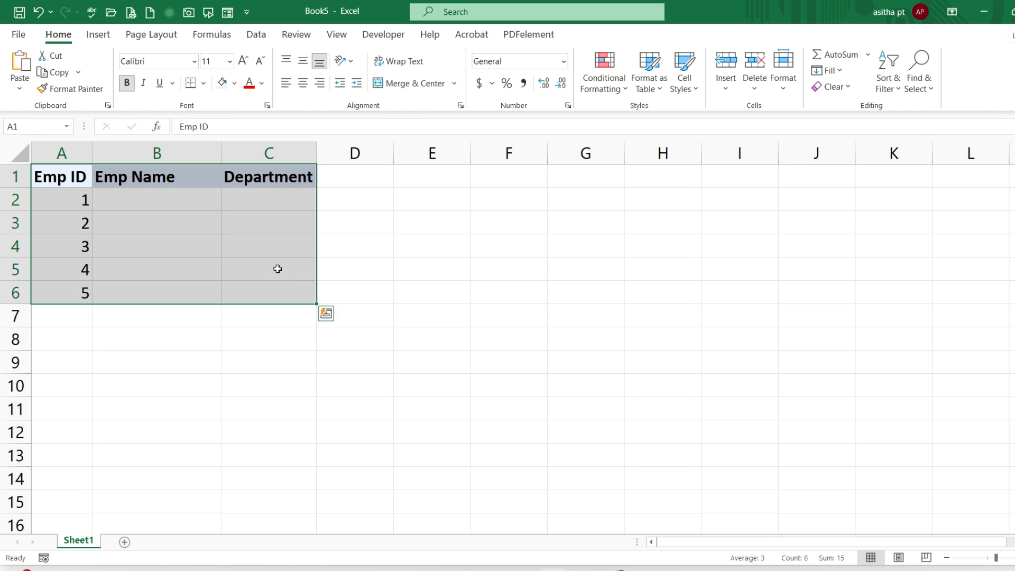
click(203, 83)
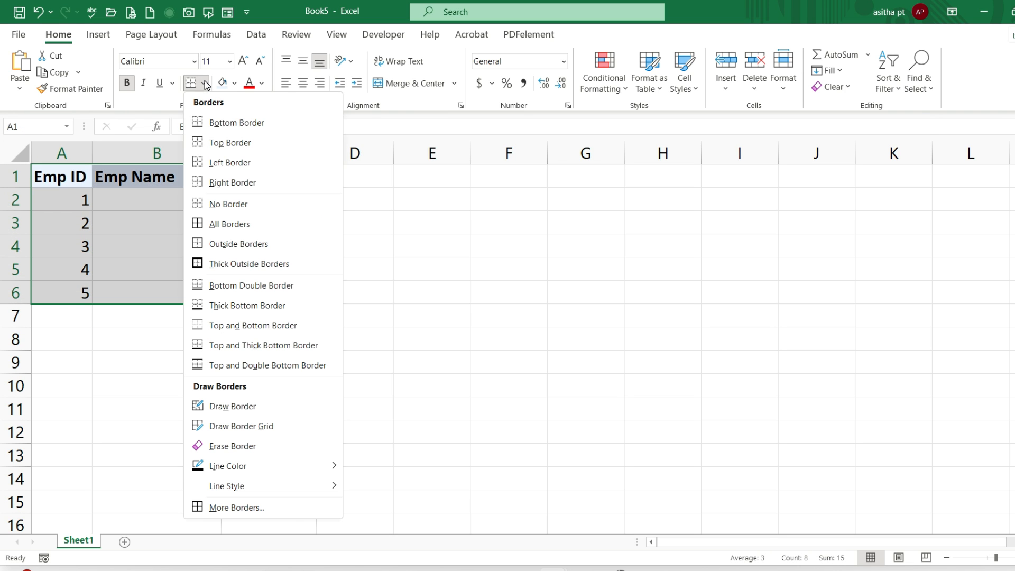
click(227, 224)
Step: Enter the next employee ID, 6, in cell A7 directly below the bordered table
click(62, 316)
text(6)
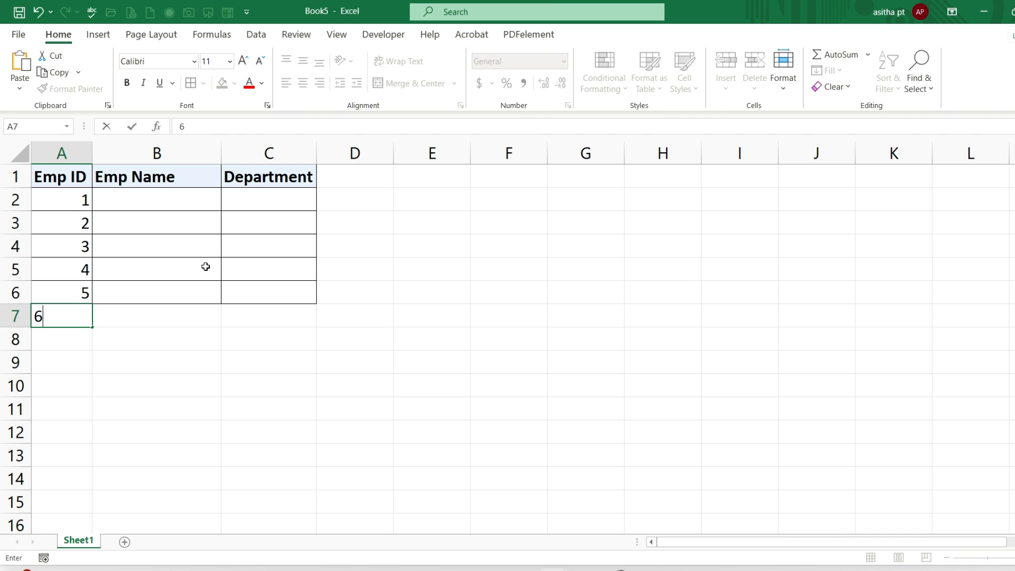
key(Return)
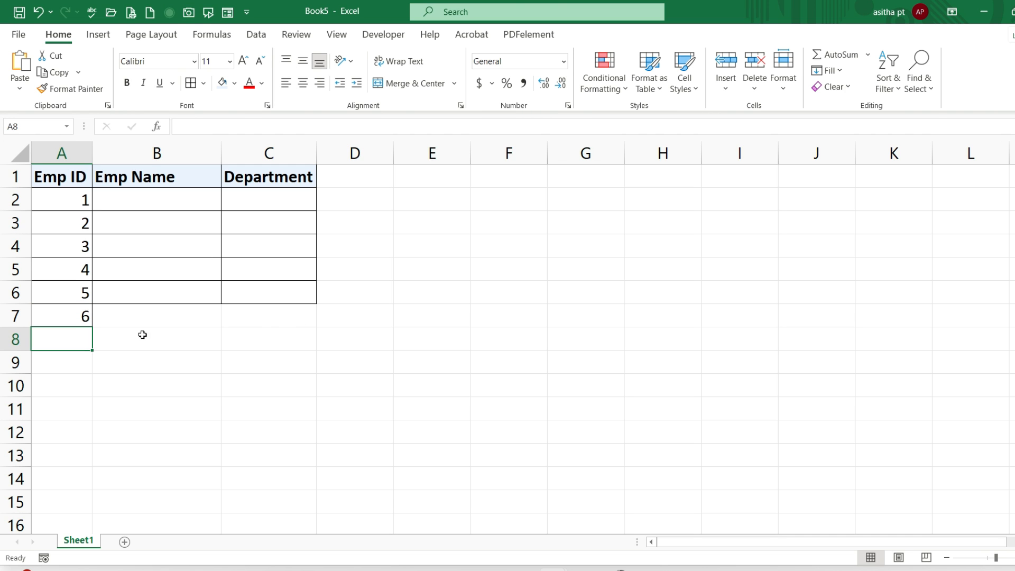
key(Right)
key(Right)
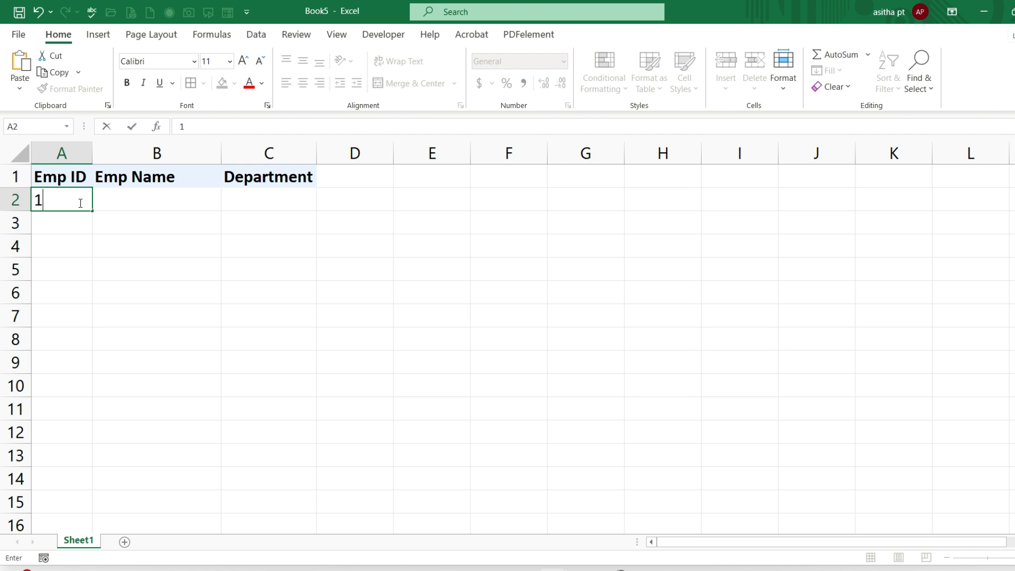
Step: Enter the employee IDs 1 to 6 in cells A2 to A7 of the unbordered table
key(Return)
text(2)
key(Return)
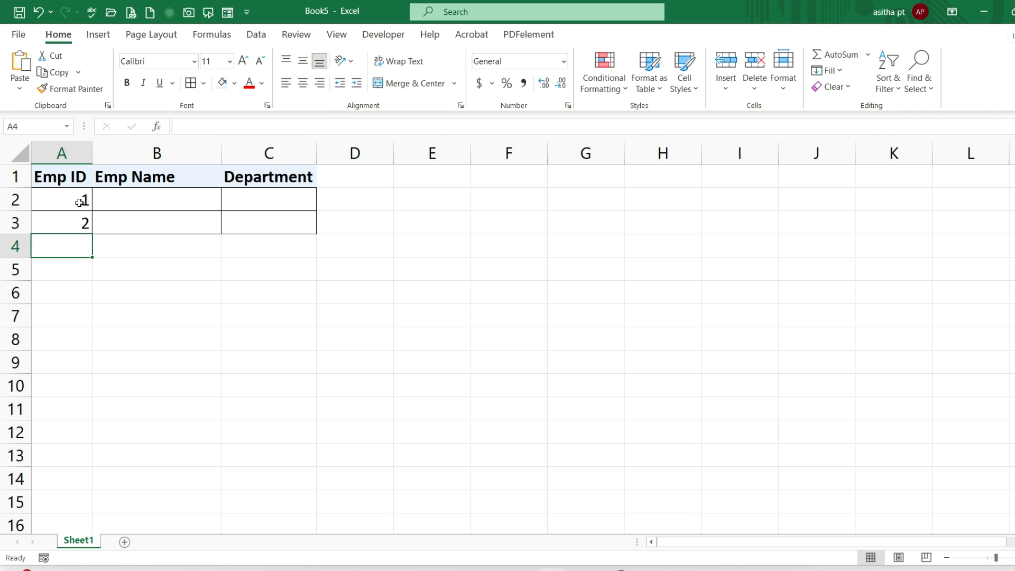
text(3)
key(Return)
text(4)
key(Return)
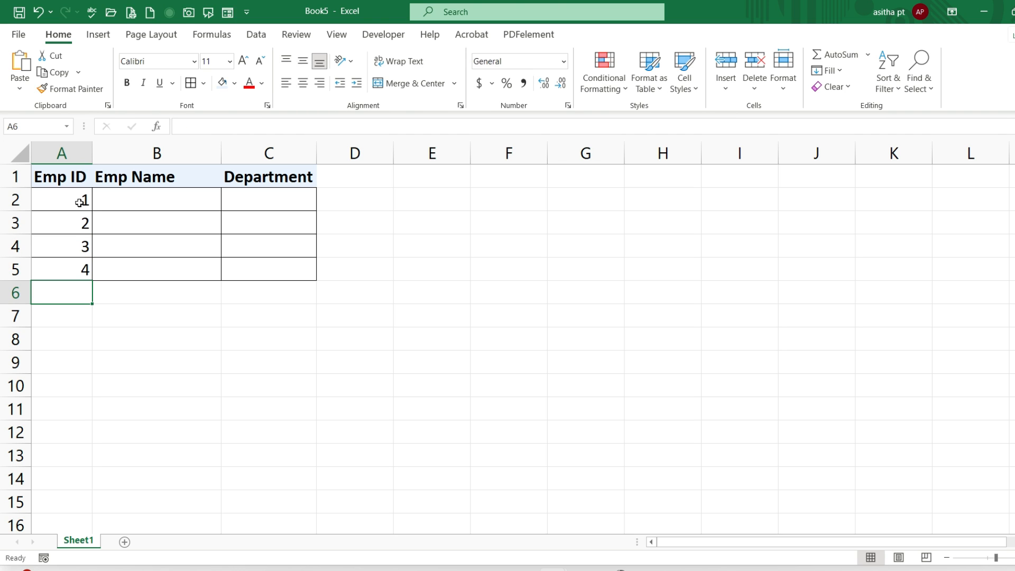
text(5)
key(Return)
text(6)
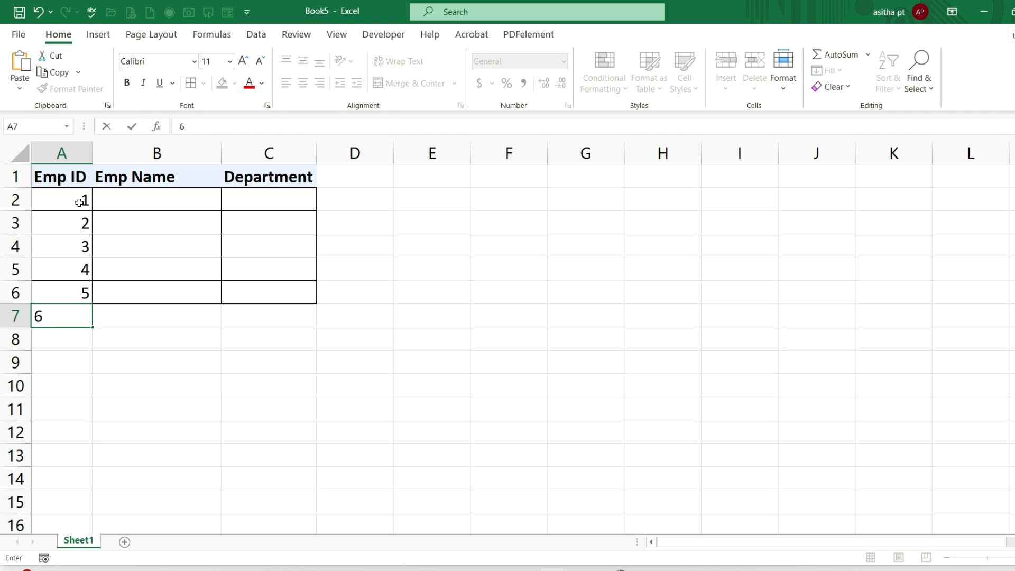
key(Return)
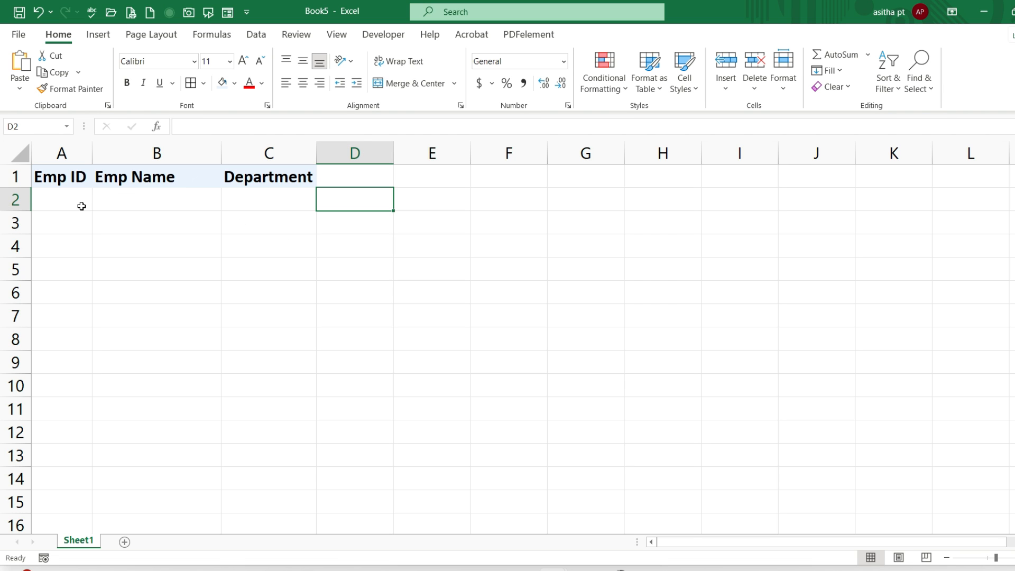
Step: Create a formula-based conditional formatting rule for columns A to C with the formula =$A1
drag(60, 153, 269, 153)
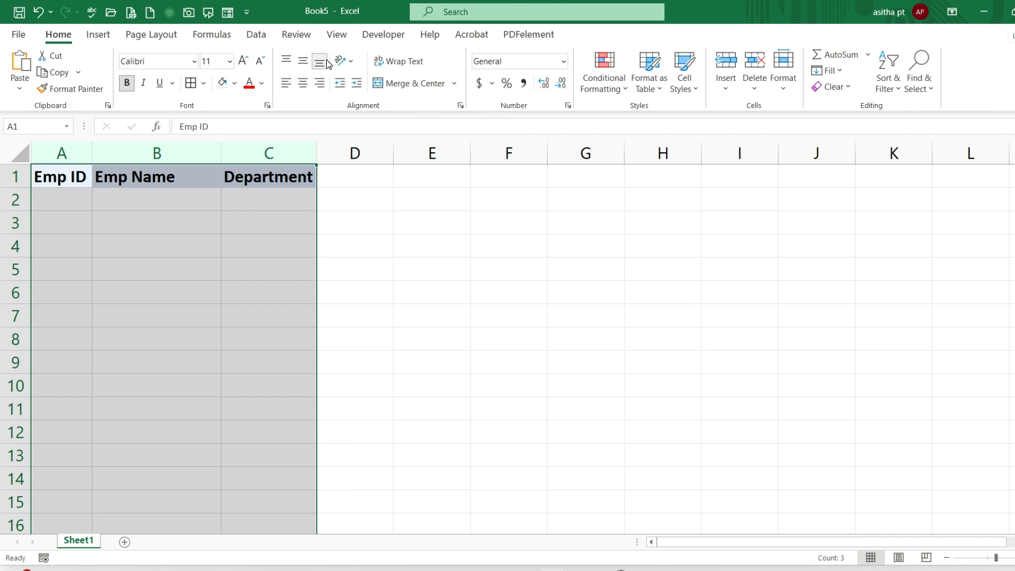
click(623, 91)
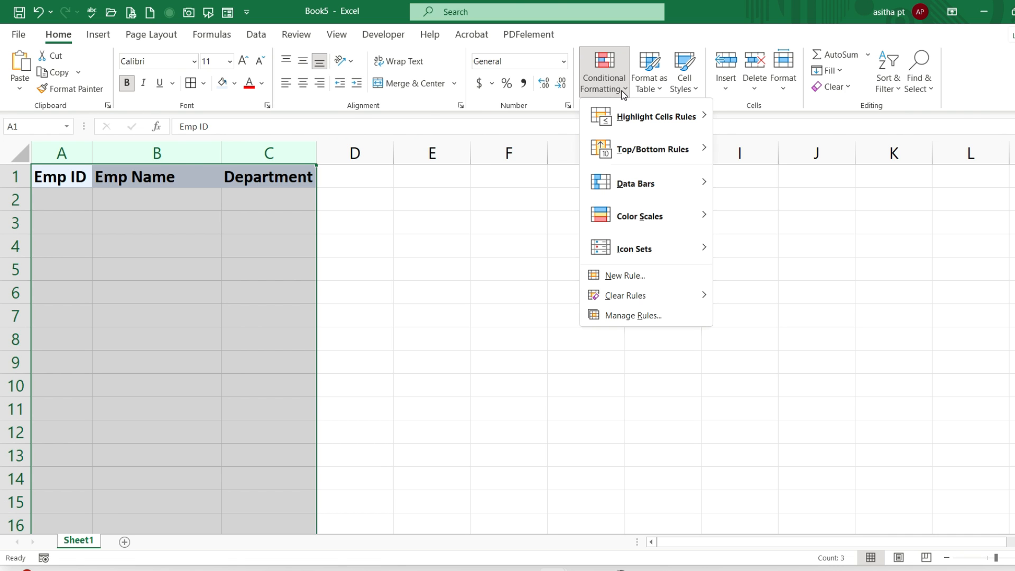
click(652, 275)
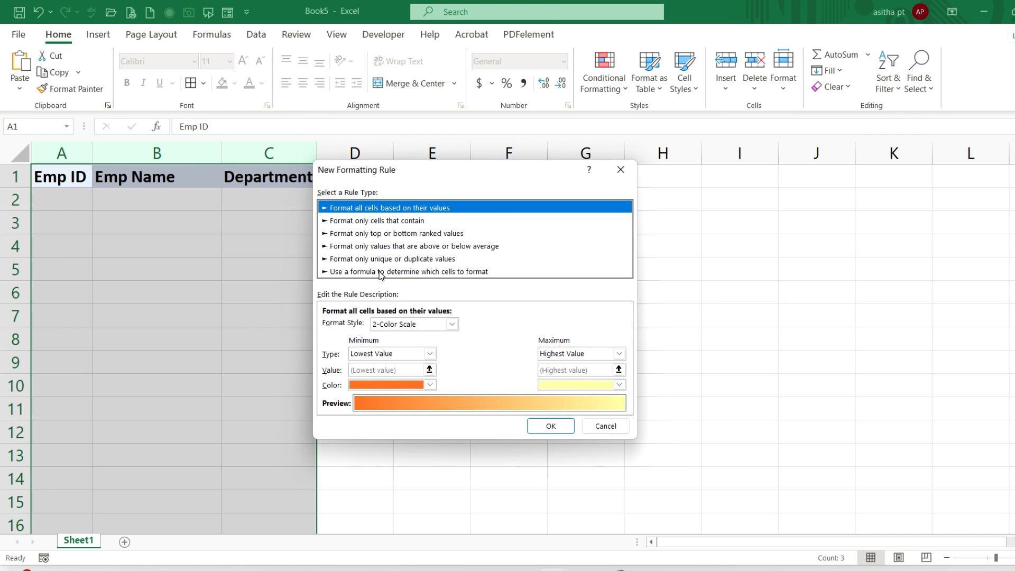
click(381, 272)
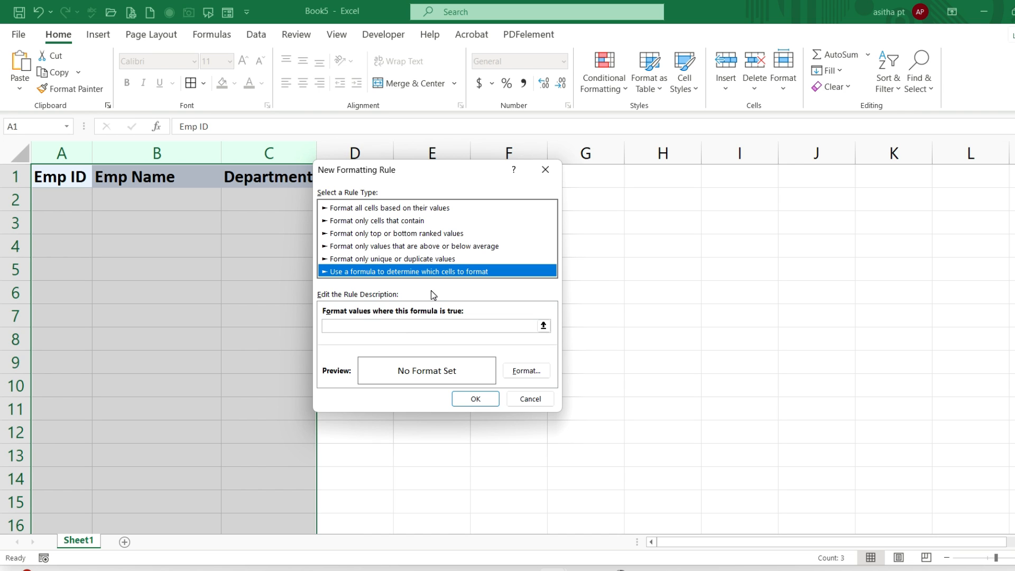
click(452, 329)
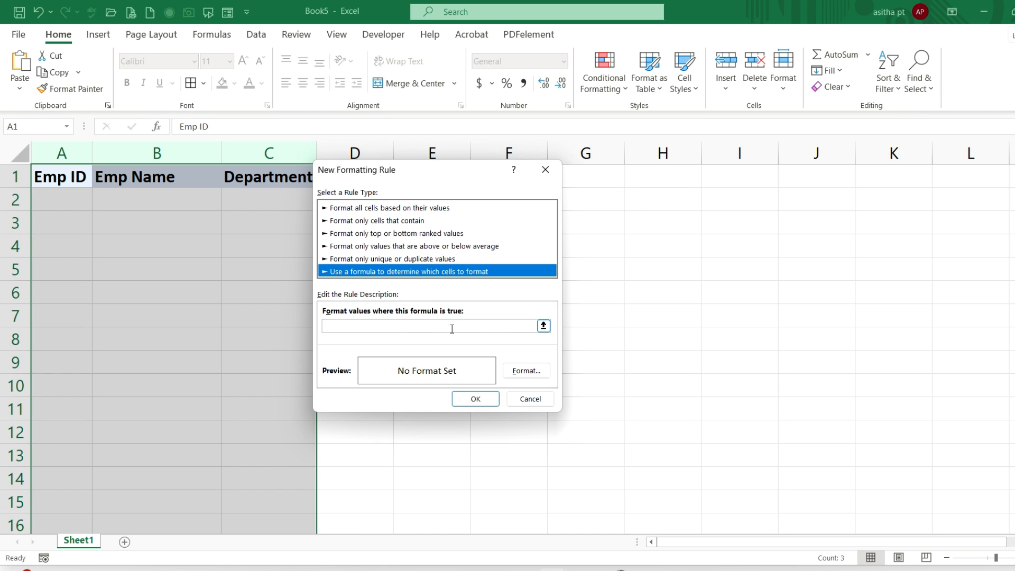
click(544, 326)
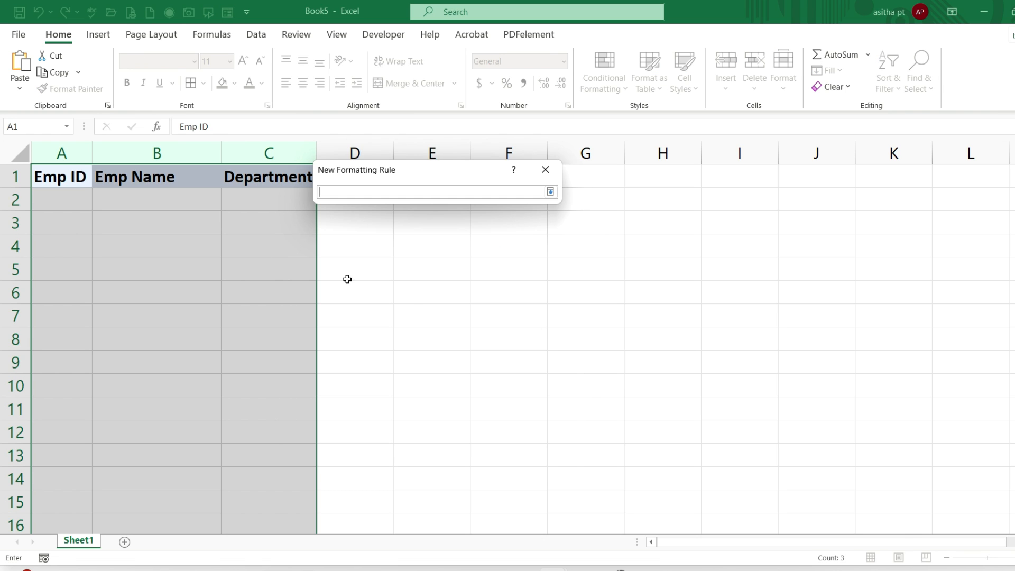
click(74, 176)
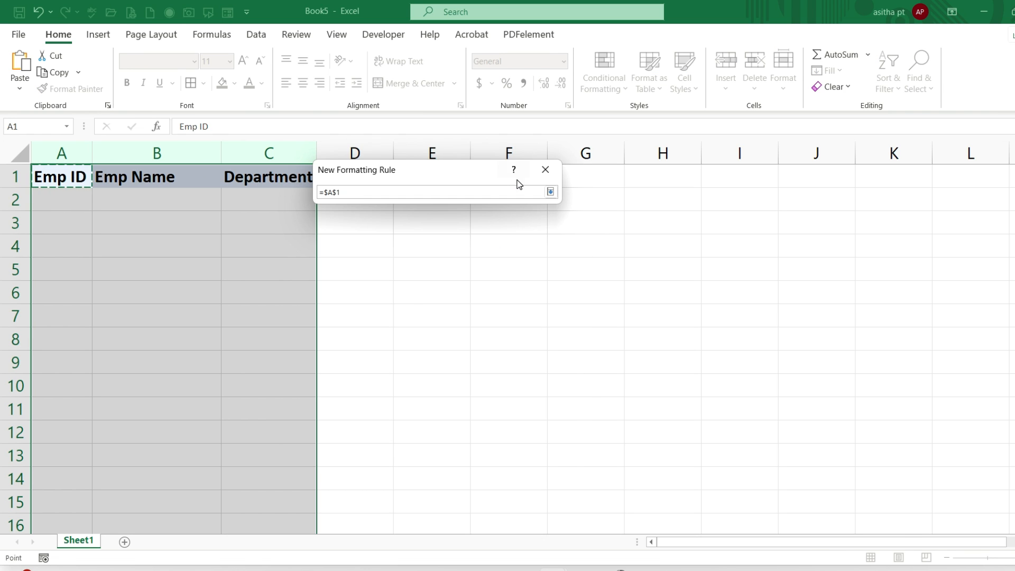
click(551, 192)
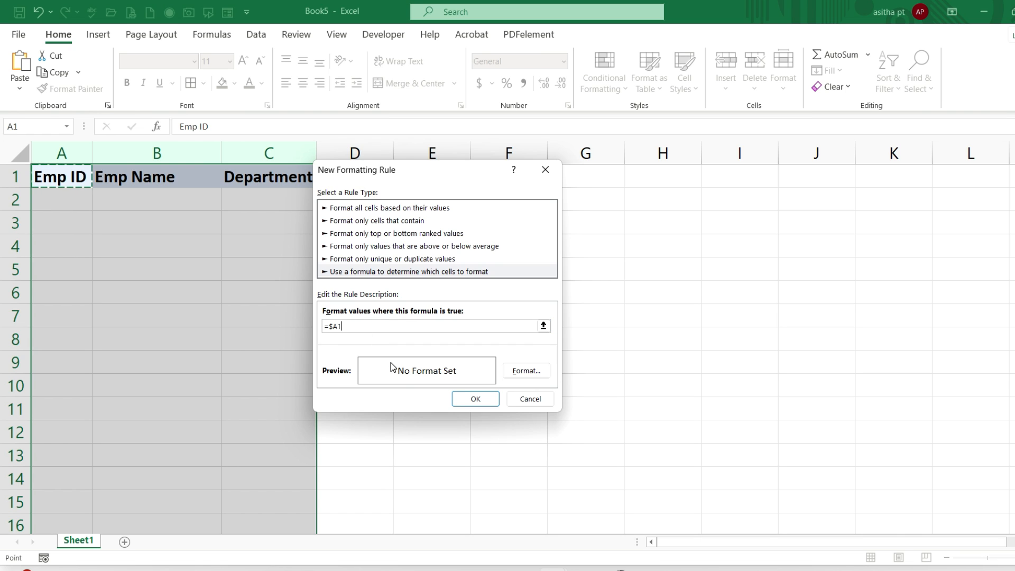
Step: Give the rule's format an outline border in the automatic color and apply the rule
click(512, 377)
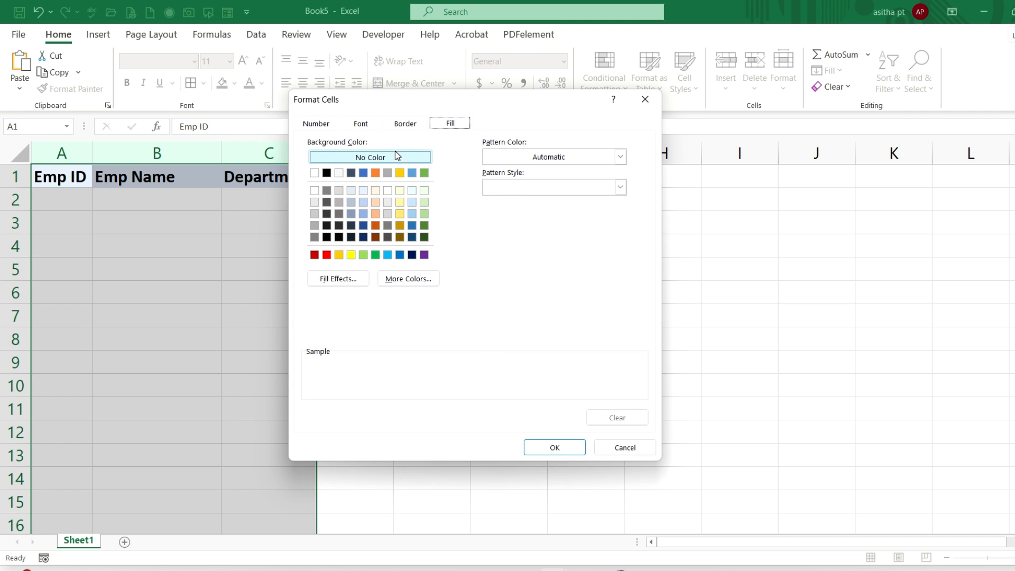
click(409, 125)
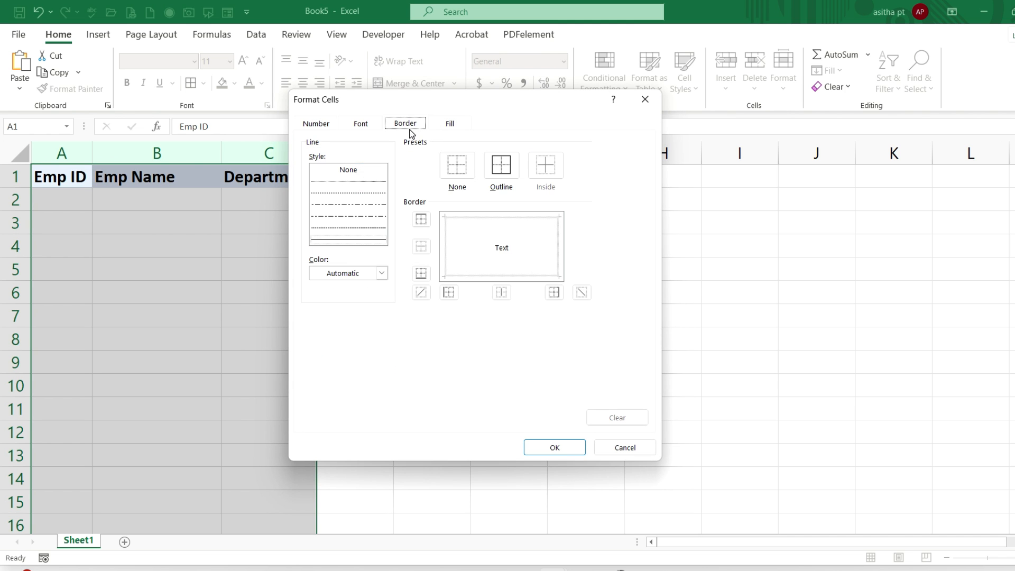
click(508, 183)
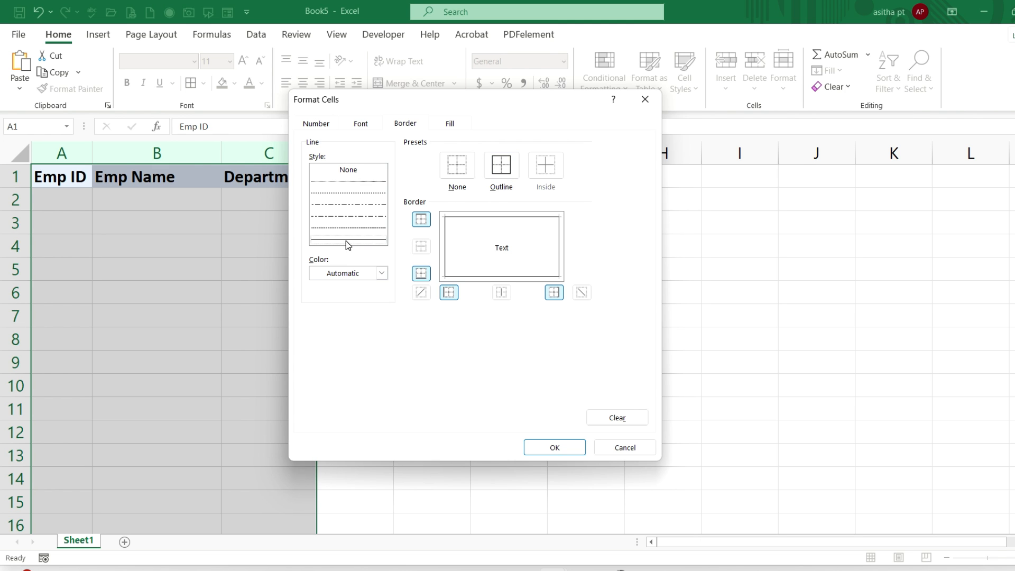
click(555, 448)
click(474, 400)
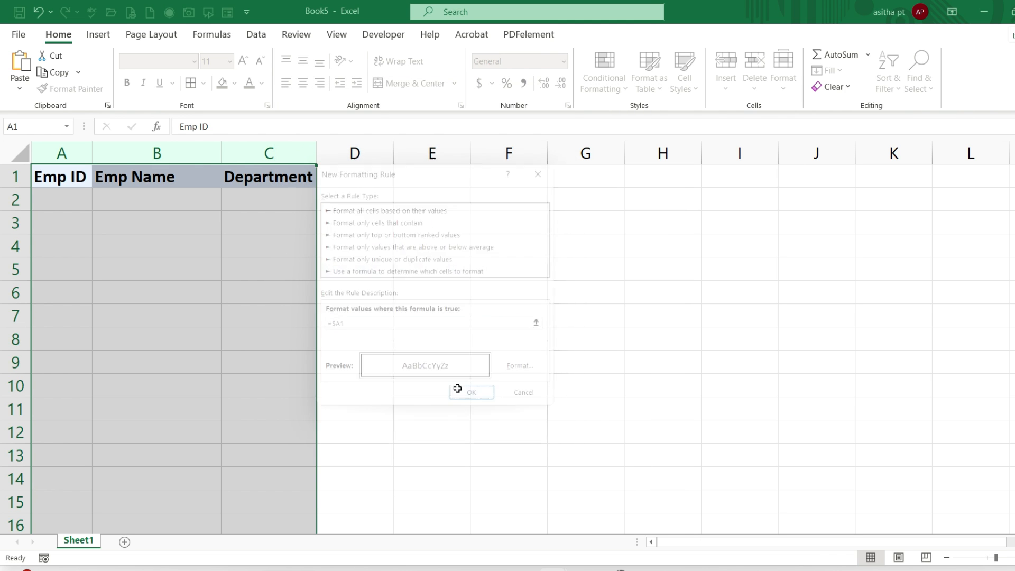
Step: Test the border rule by entering the employee IDs 1 to 6 in cells A2 to A7
double_click(78, 203)
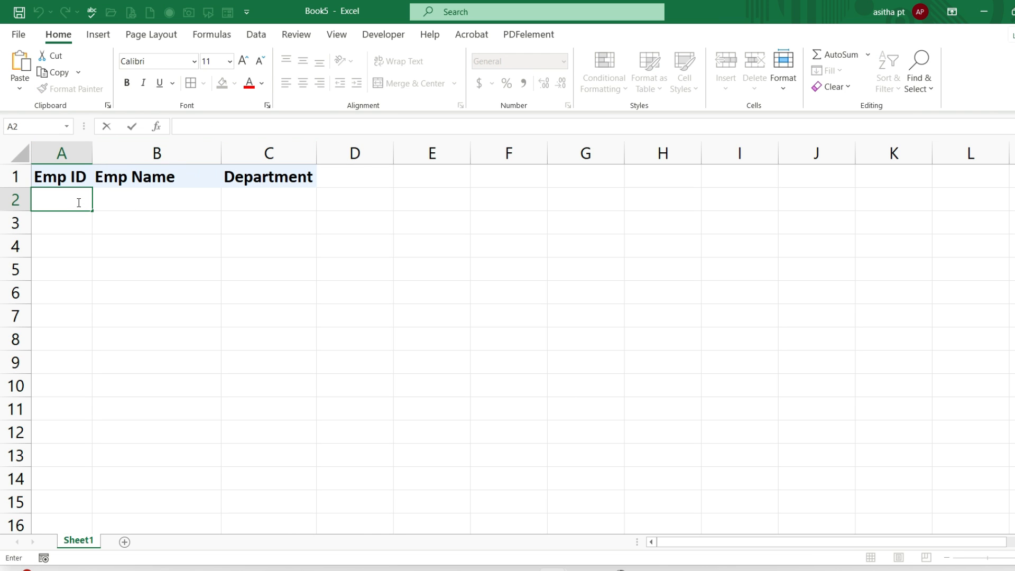
text(1)
key(Return)
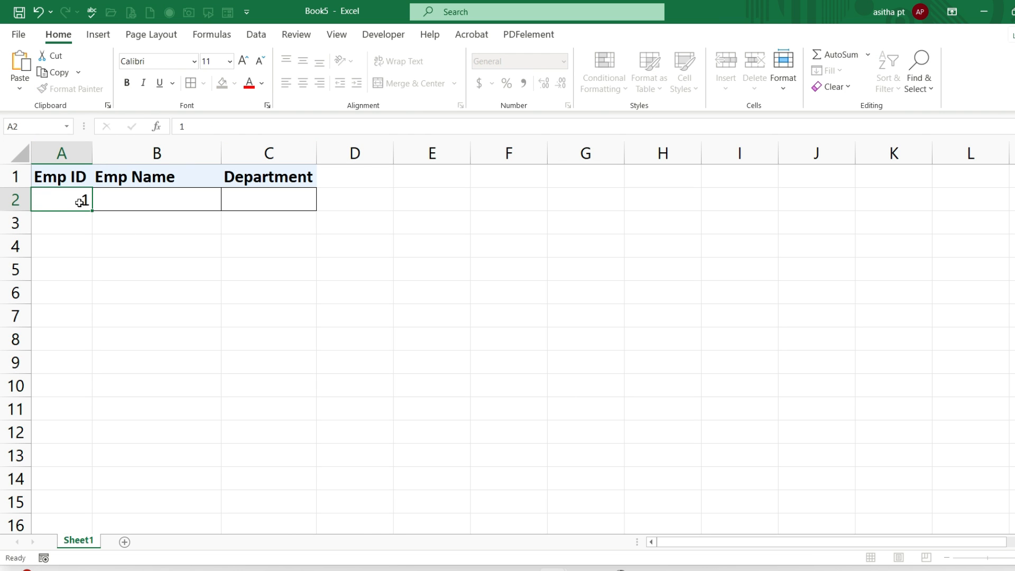
text(2)
key(ctrl+Return)
text(3)
key(Return)
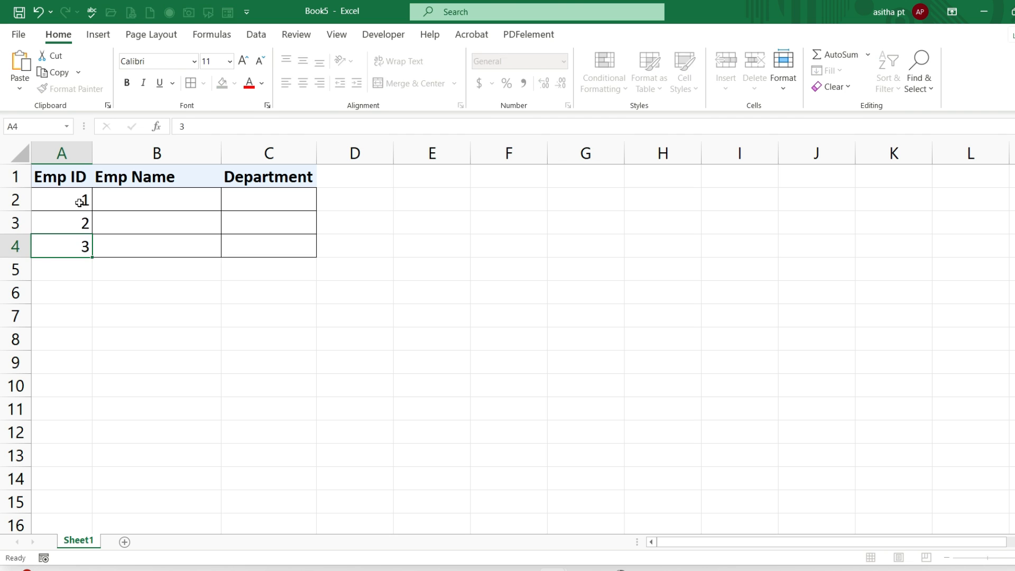
text(4)
key(Return)
text(5)
key(Return)
text(6)
key(Return)
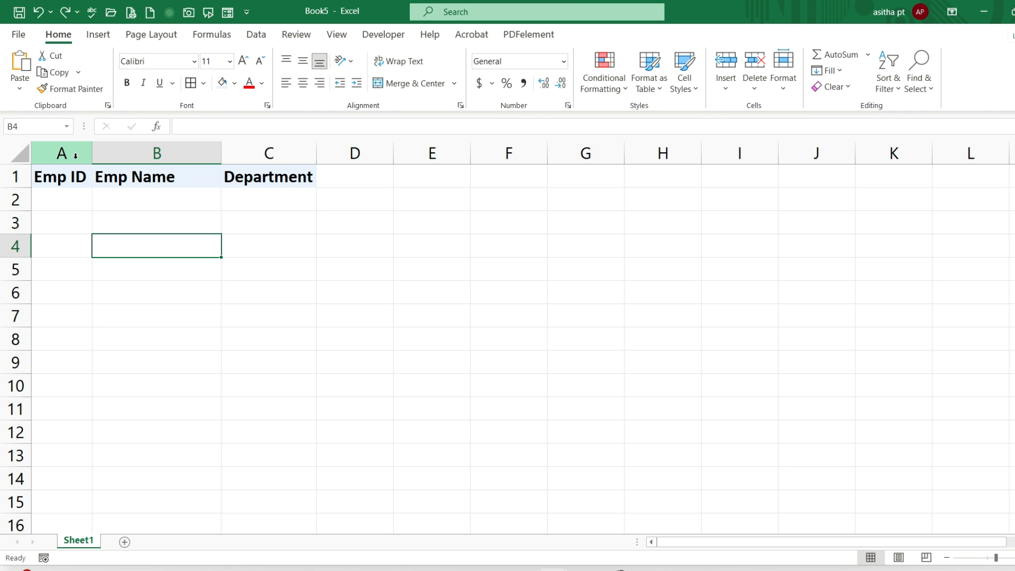
Step: Start a new formula-based conditional formatting rule for columns A to C using =$A1 as its condition
drag(74, 154, 271, 177)
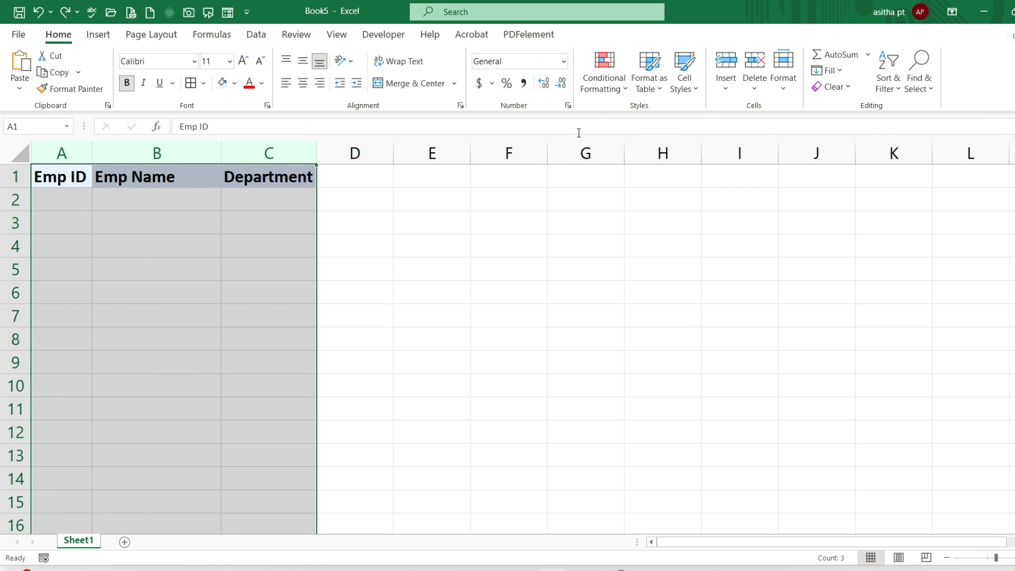
click(604, 74)
click(624, 275)
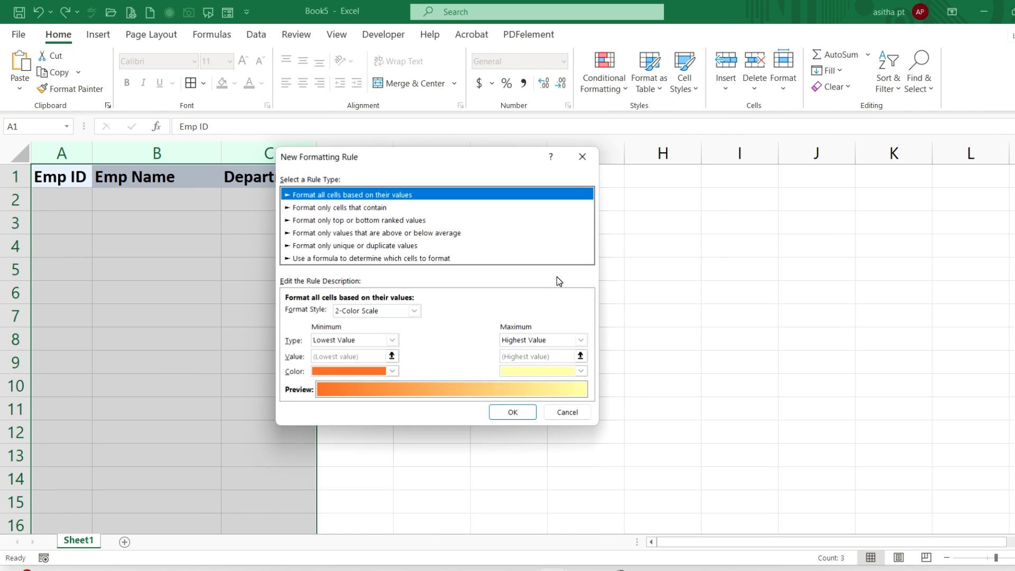
click(371, 258)
click(505, 312)
click(77, 180)
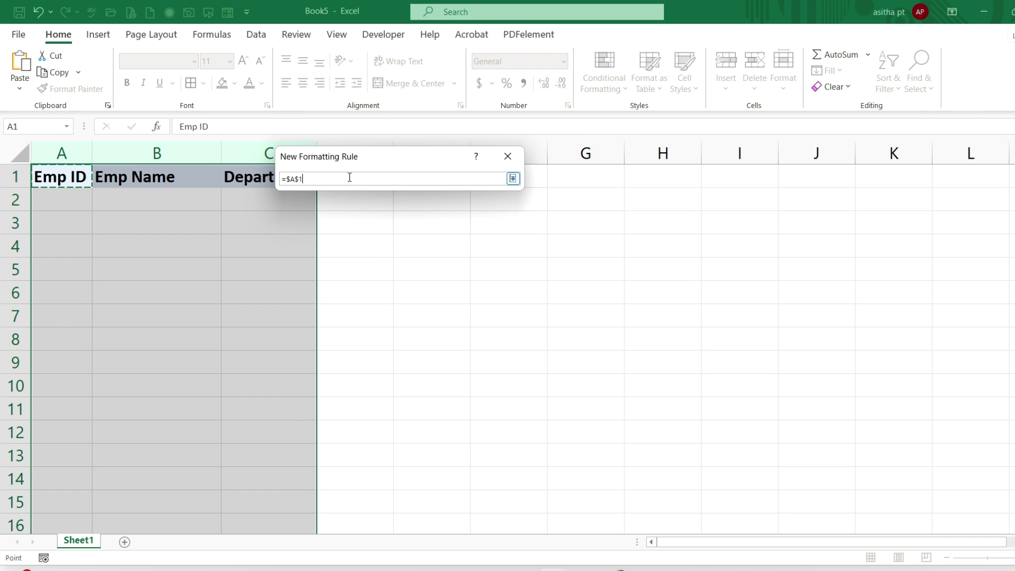
key(F4)
click(513, 179)
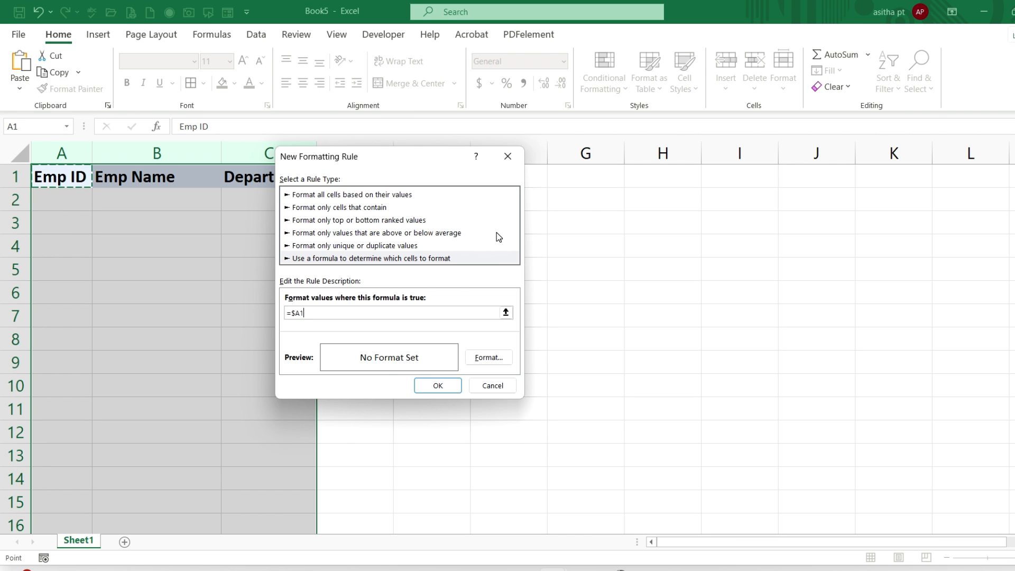
Step: Set the rule's format to a dark orange outline border and apply the rule
click(477, 358)
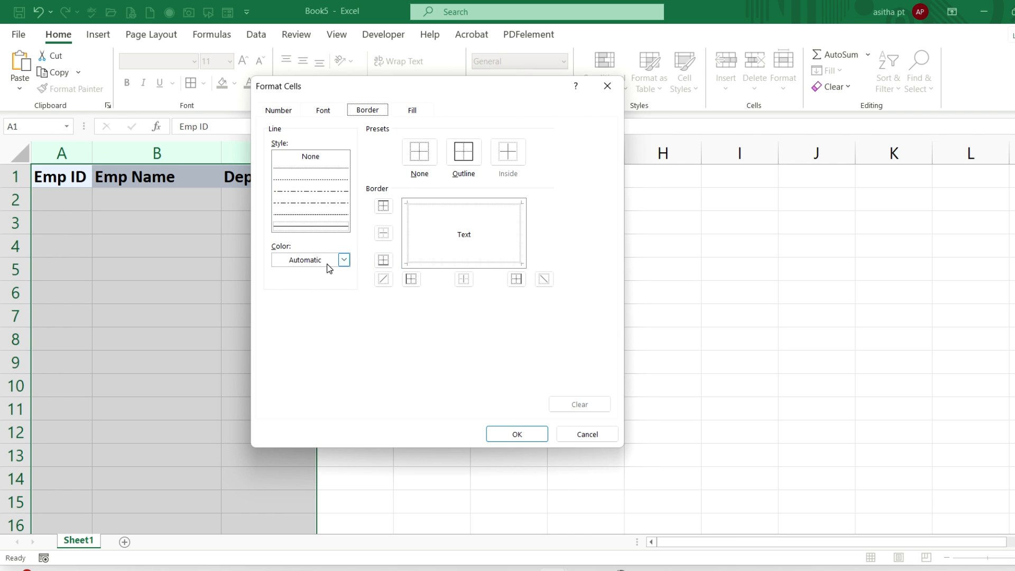
click(344, 263)
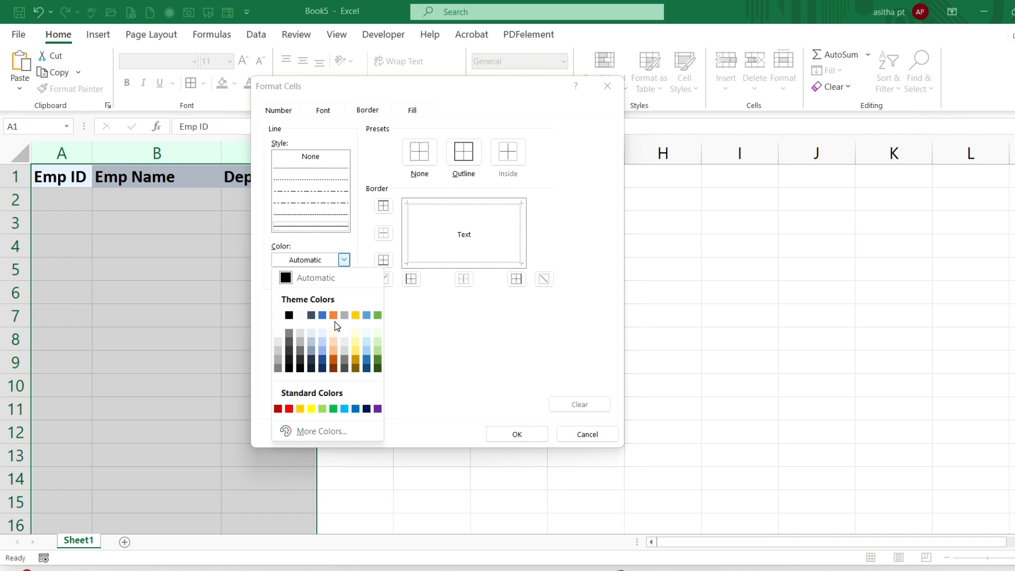
click(335, 358)
click(464, 158)
click(517, 435)
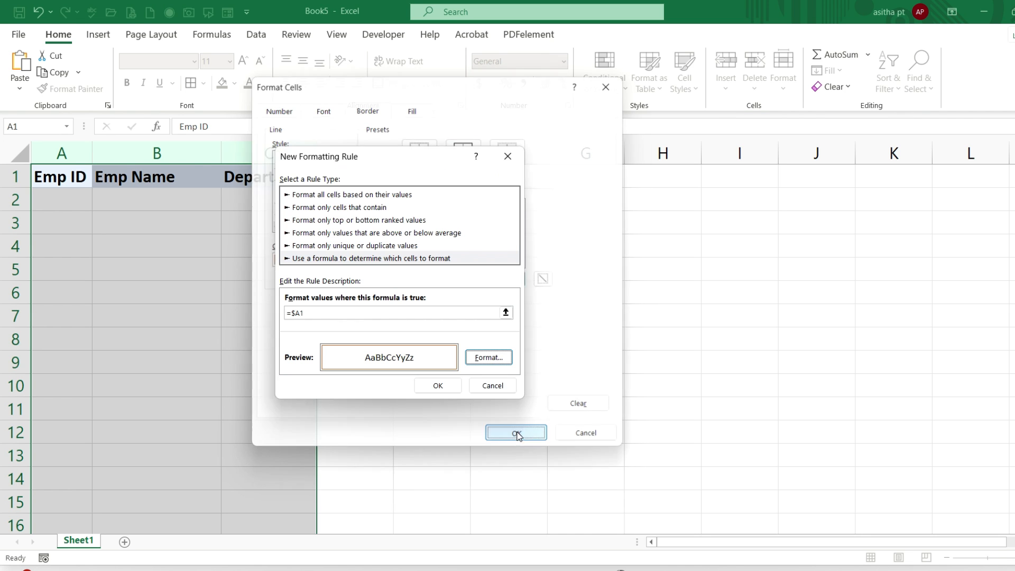
click(439, 386)
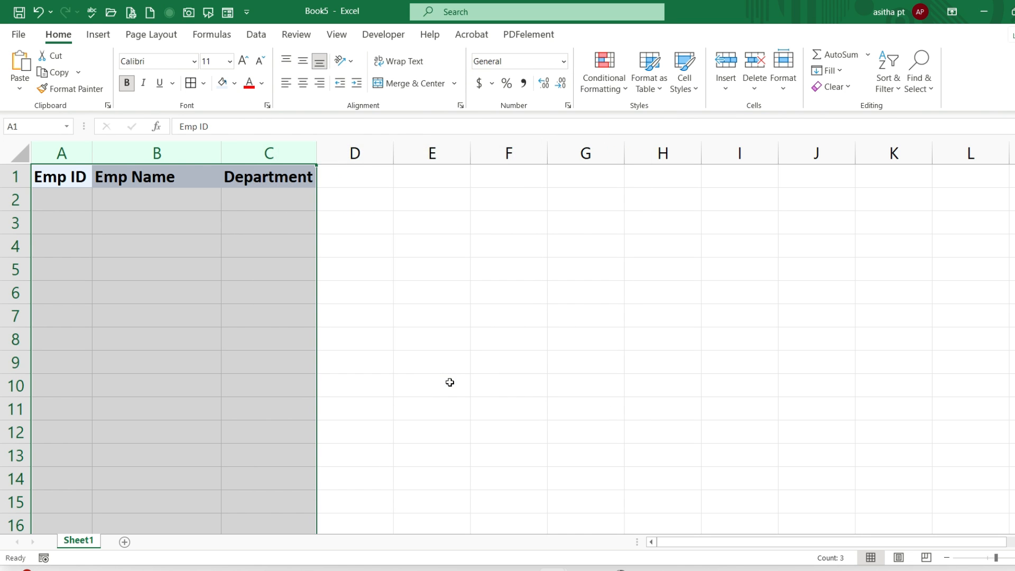
Step: Test the dark orange border rule by entering the employee IDs 1 to 4 in cells A2 to A5
click(74, 198)
double_click(74, 198)
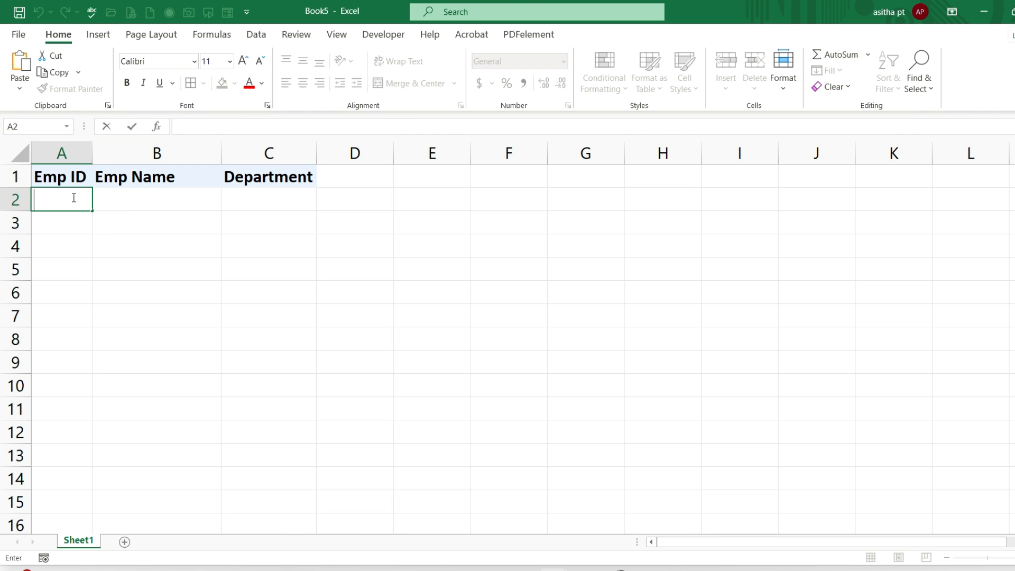
text(1)
key(Return)
text(2)
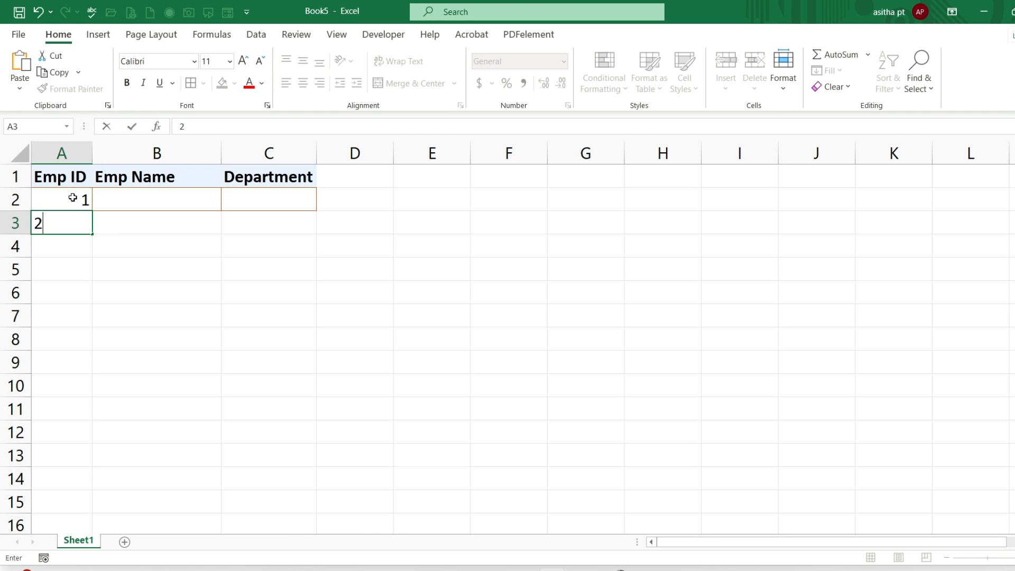
key(Return)
text(3)
text(4)
key(Return)
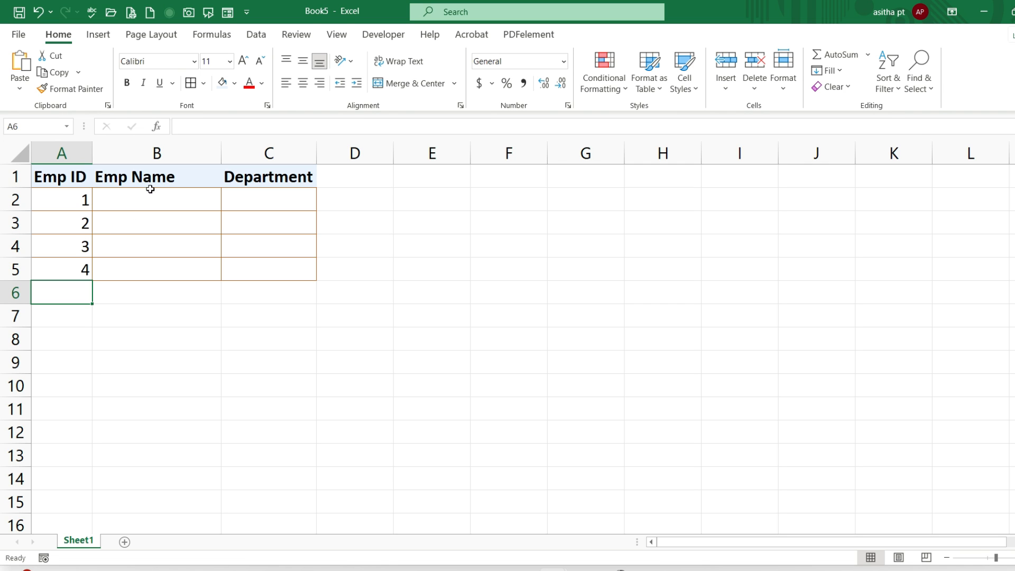
Step: Edit the black-bordered =$A1 conditional formatting rule to add a light blue fill, and apply the change
click(604, 74)
click(626, 319)
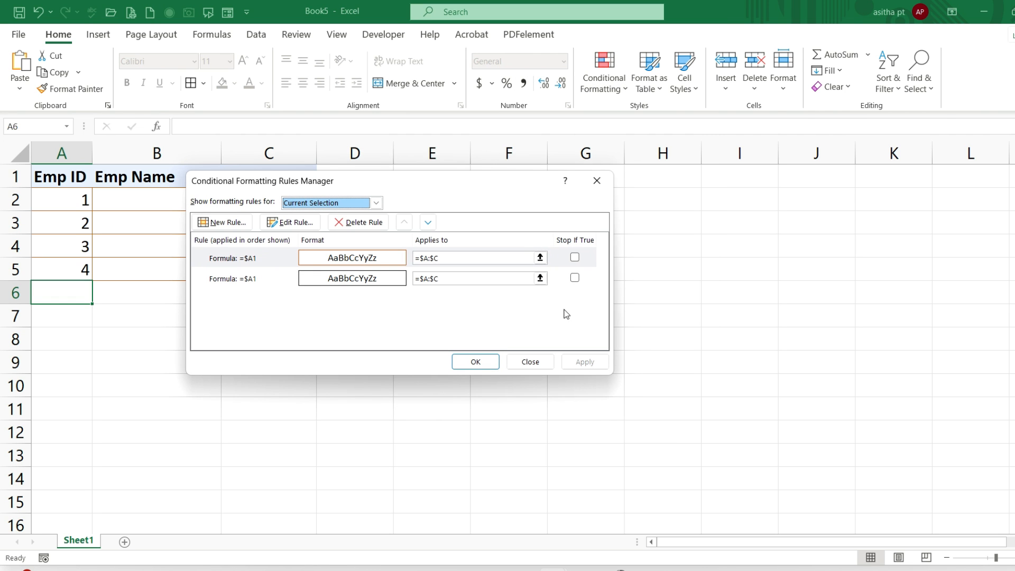
double_click(272, 283)
click(477, 360)
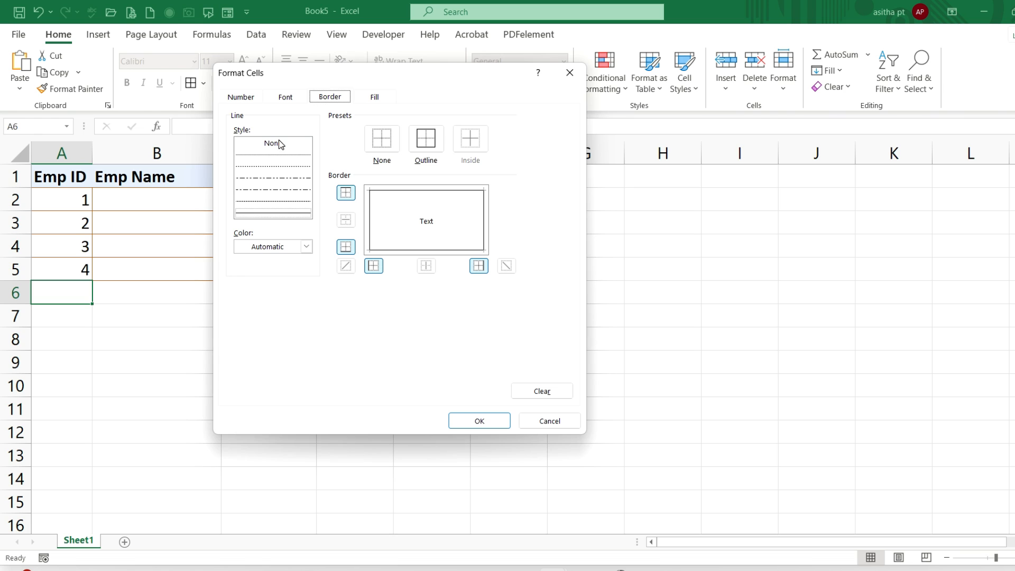
click(373, 97)
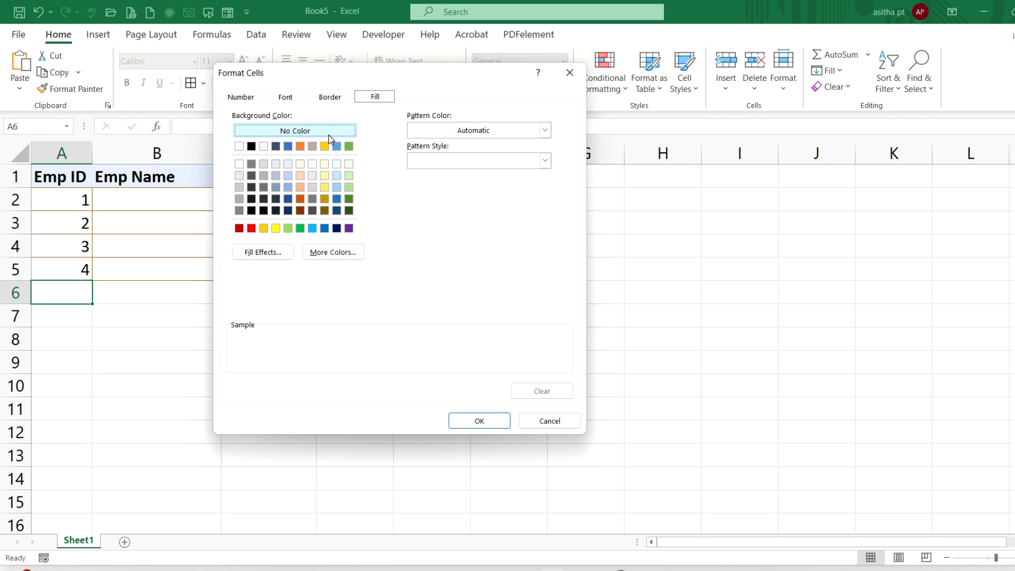
click(291, 175)
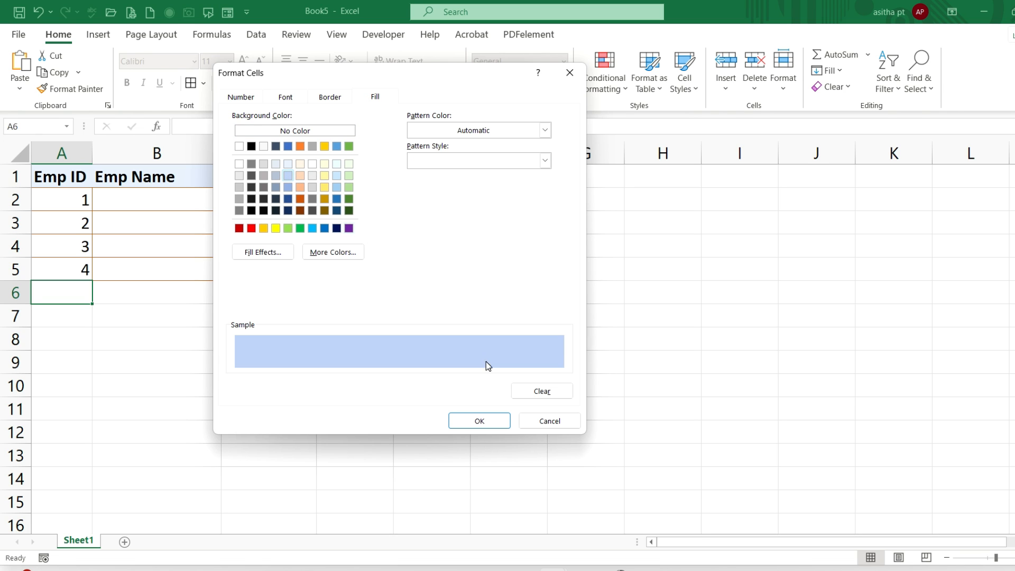
click(479, 420)
click(439, 384)
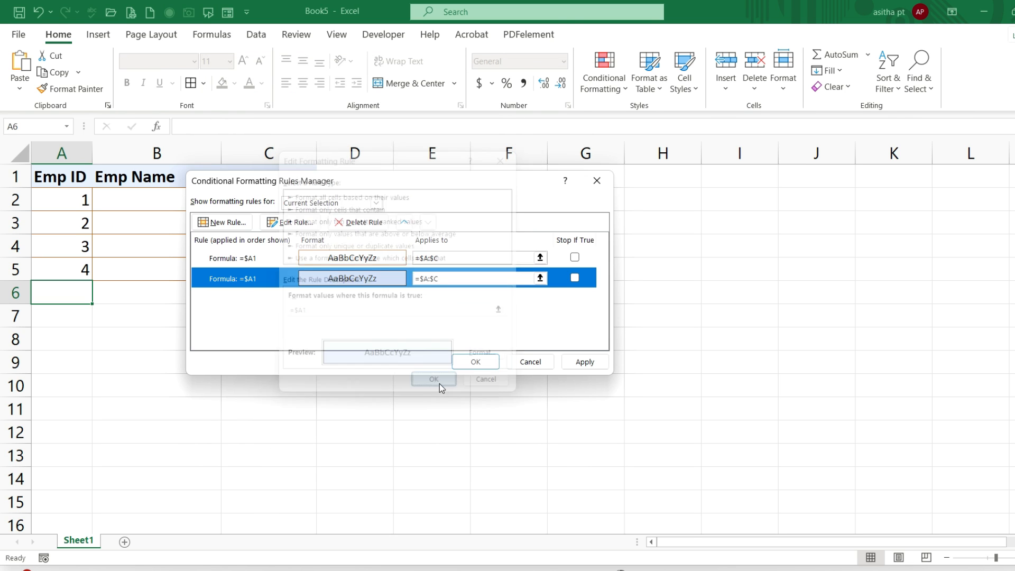
click(476, 362)
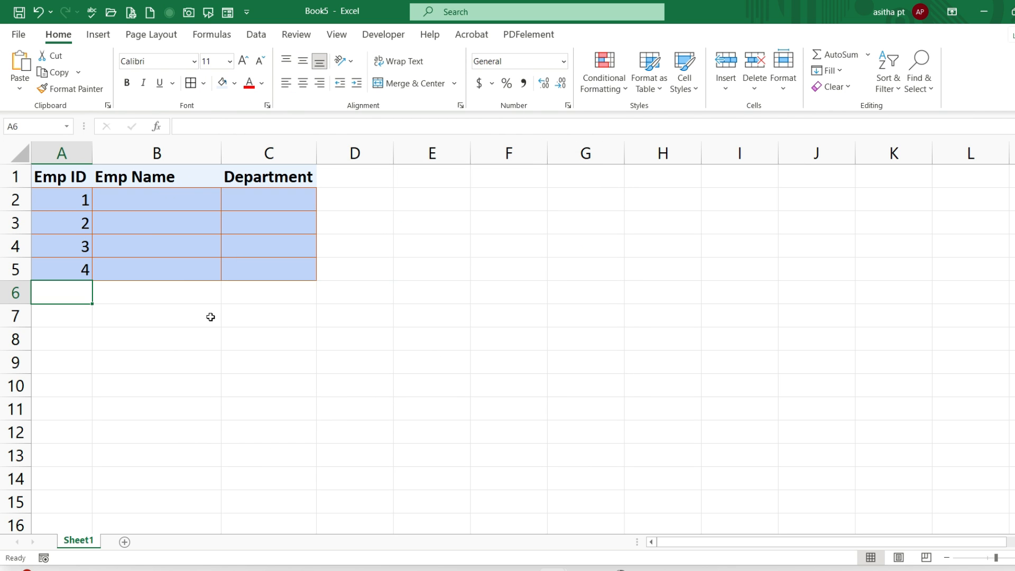
Step: Test the fill rule by entering the employee IDs 5, 6 and 7 in cells A6 to A8
double_click(70, 295)
text(5)
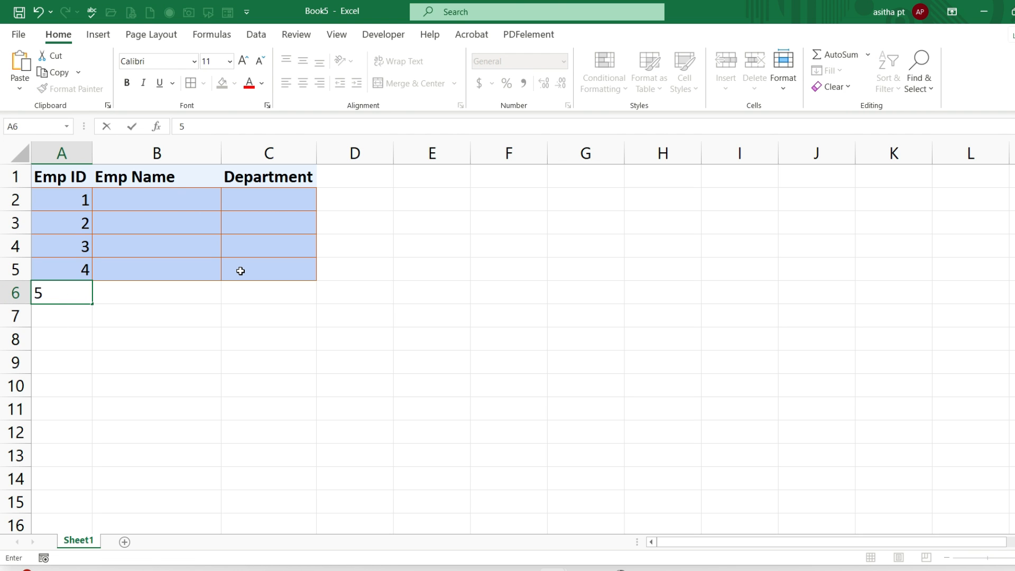
key(Return)
text(6)
key(Return)
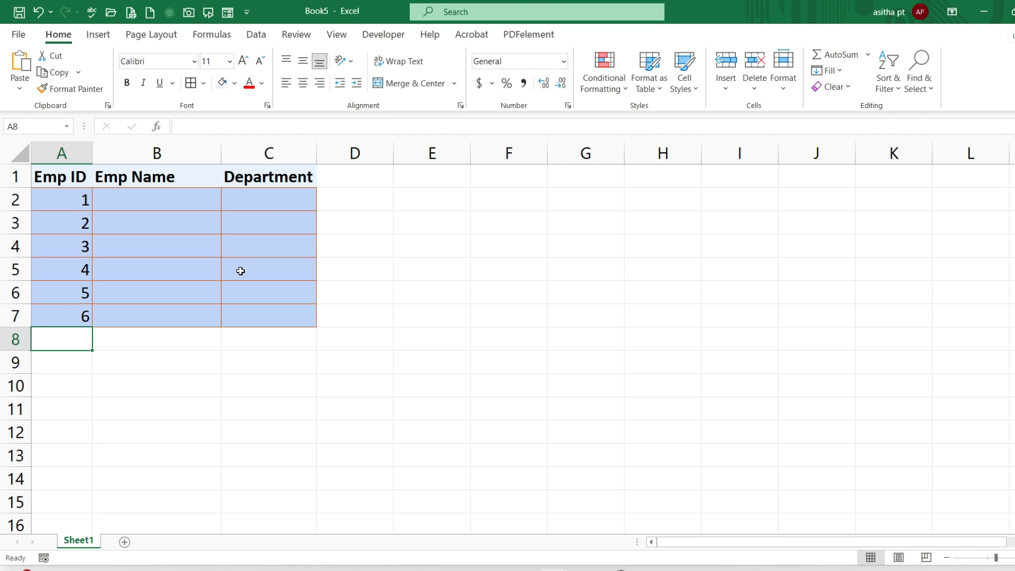
text(7)
key(Return)
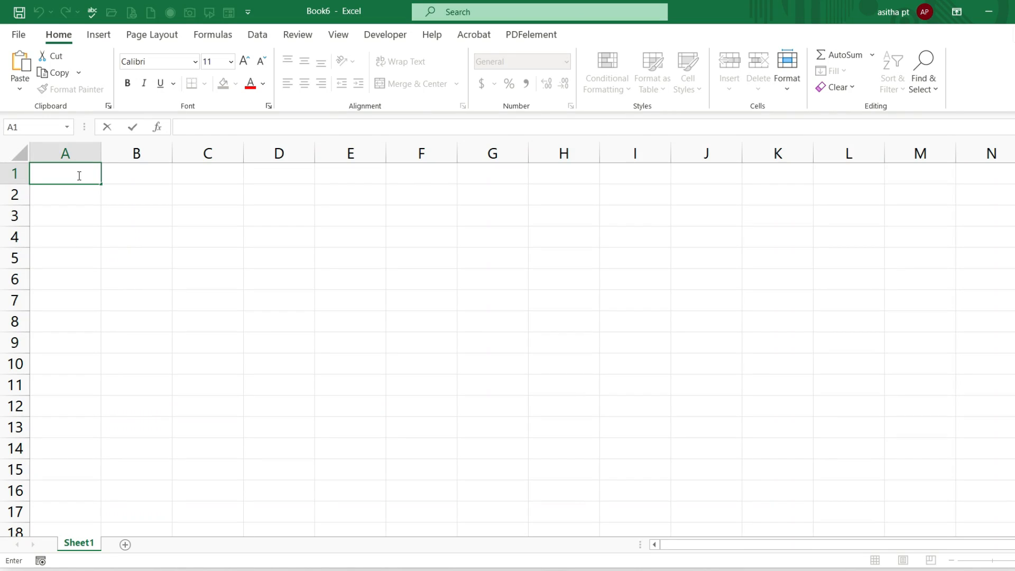
Step: In Book6, enter the headers S.No in A1 and Employee ID in B1, and manually fit both column widths to them
text(S.No)
click(214, 248)
drag(100, 157, 68, 157)
double_click(112, 180)
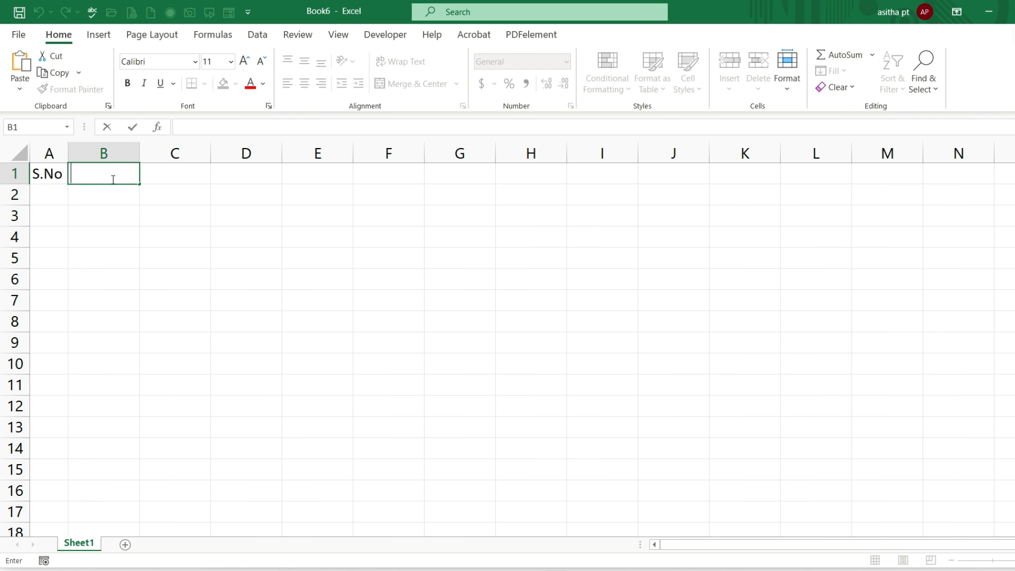
text(Employee ID)
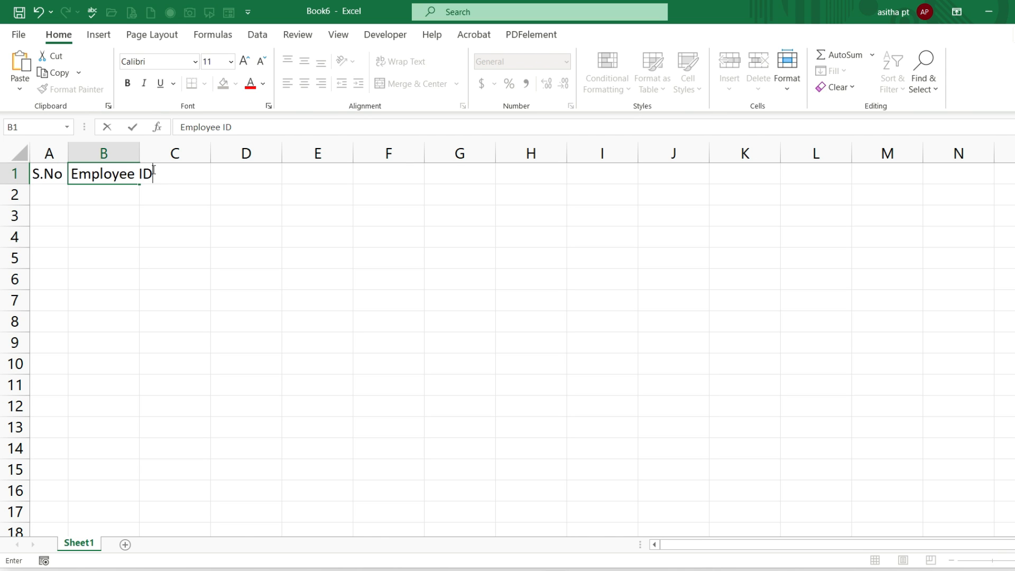
click(175, 213)
drag(140, 153, 153, 153)
Step: Enter the header Salary in C1 and manually narrow column C to fit it
click(175, 178)
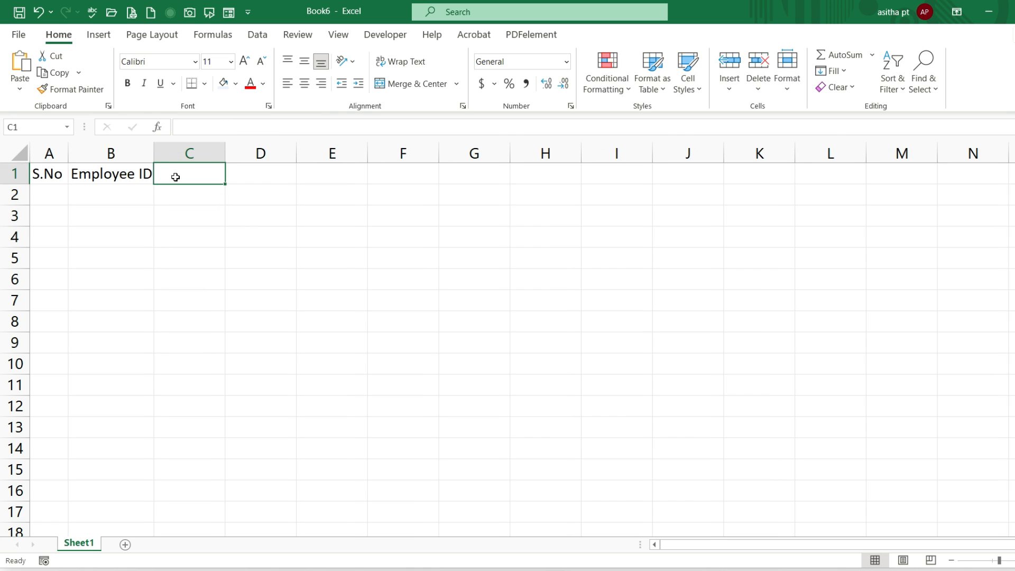
text(Salary)
click(203, 190)
drag(225, 153, 201, 153)
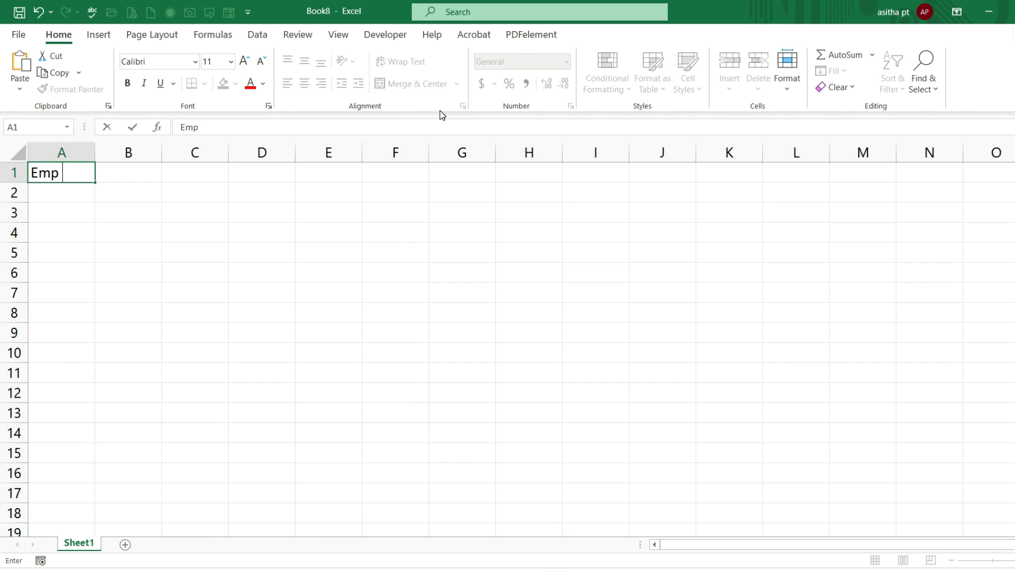
Step: In Book8, enter the headers Emp ID, Department, Salary and Employee Name across cells A1 to D1
text(ID)
key(Tab)
text(Department)
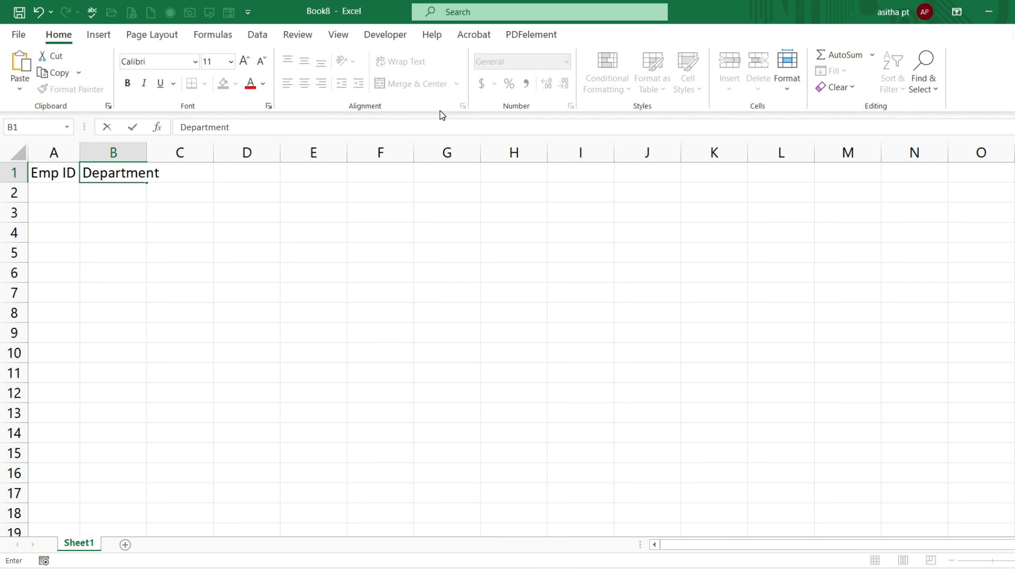
key(Tab)
text(Salary)
key(Tab)
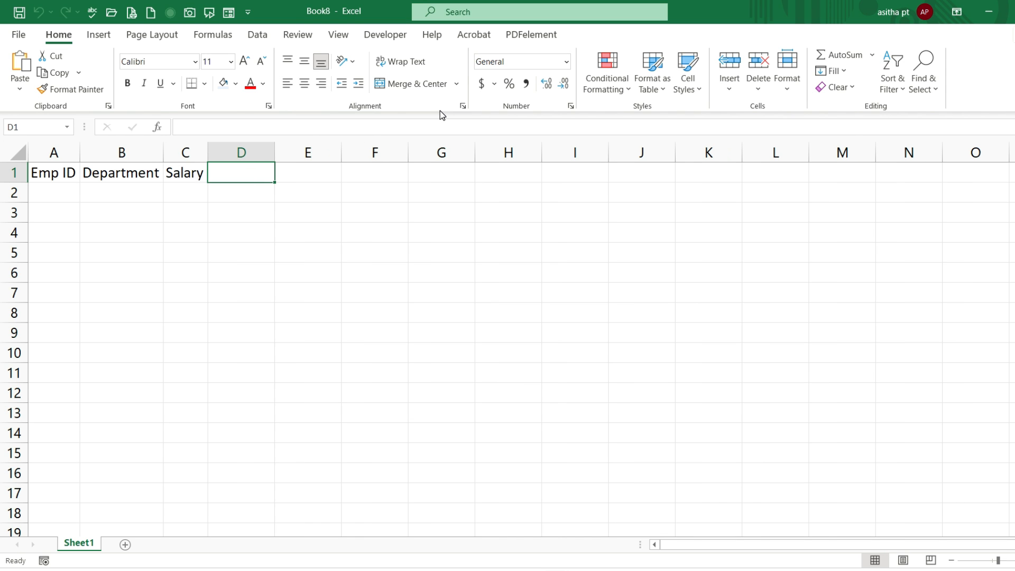
text(Employee Name)
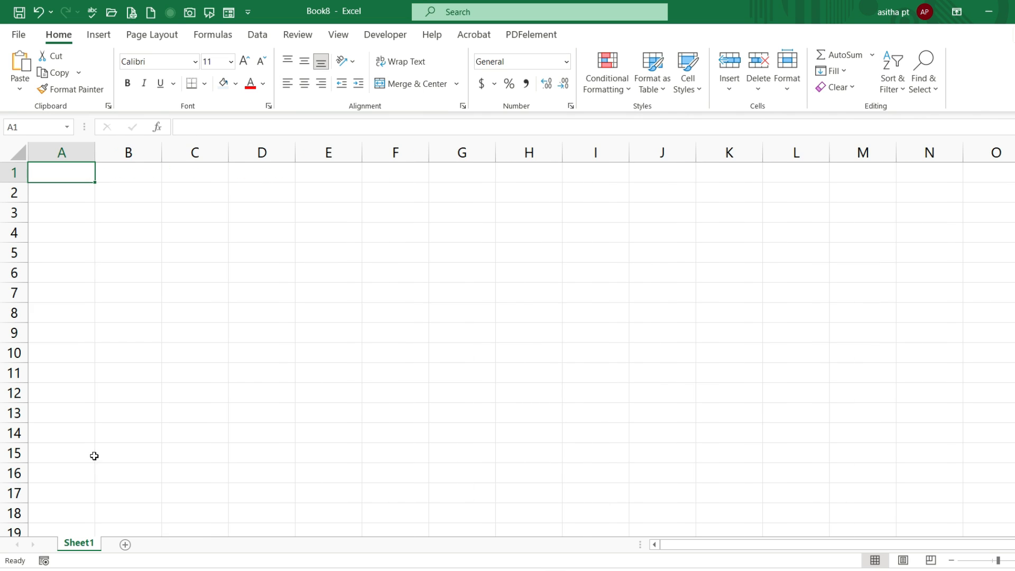
Step: Open the VBA code of Sheet1 in Book8 and insert a Worksheet SelectionChange event procedure
right_click(76, 545)
click(126, 427)
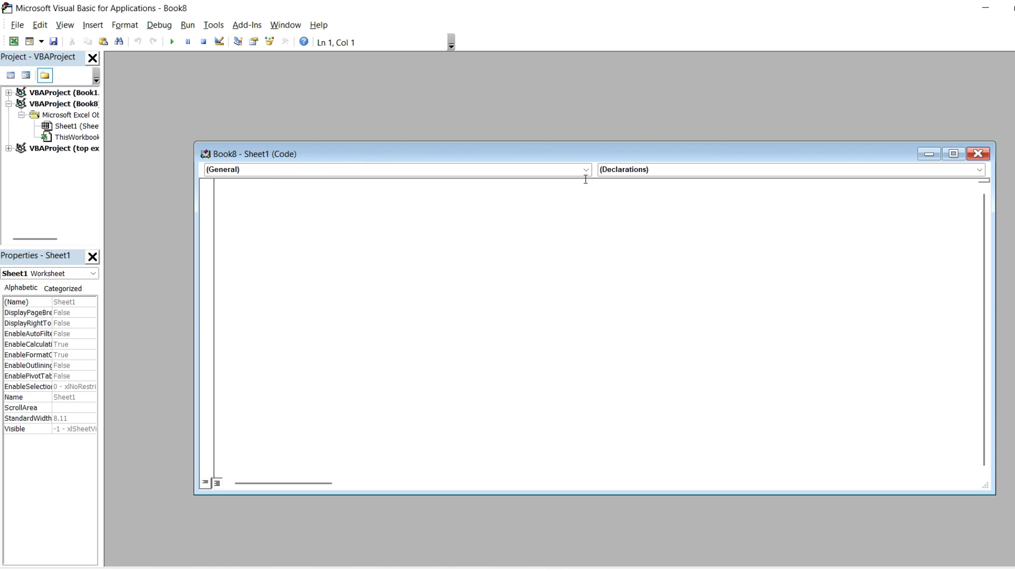
click(586, 170)
click(550, 191)
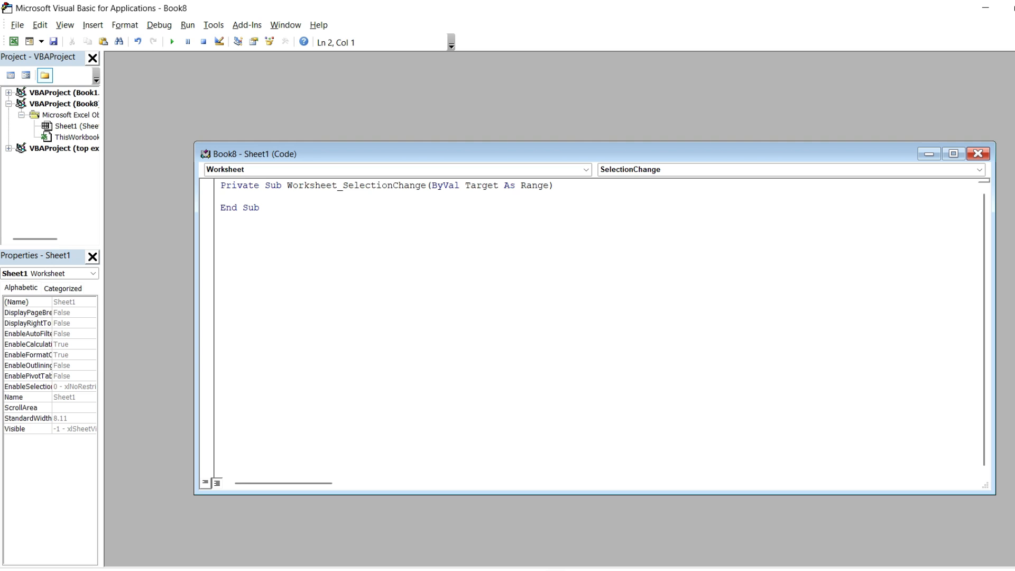
Step: Add the statement cells.EntireColumn.AutoFit inside the SelectionChange procedure
text(cells.Entire)
key(Tab)
text(.aut)
key(Down)
key(Down)
key(Down)
key(Tab)
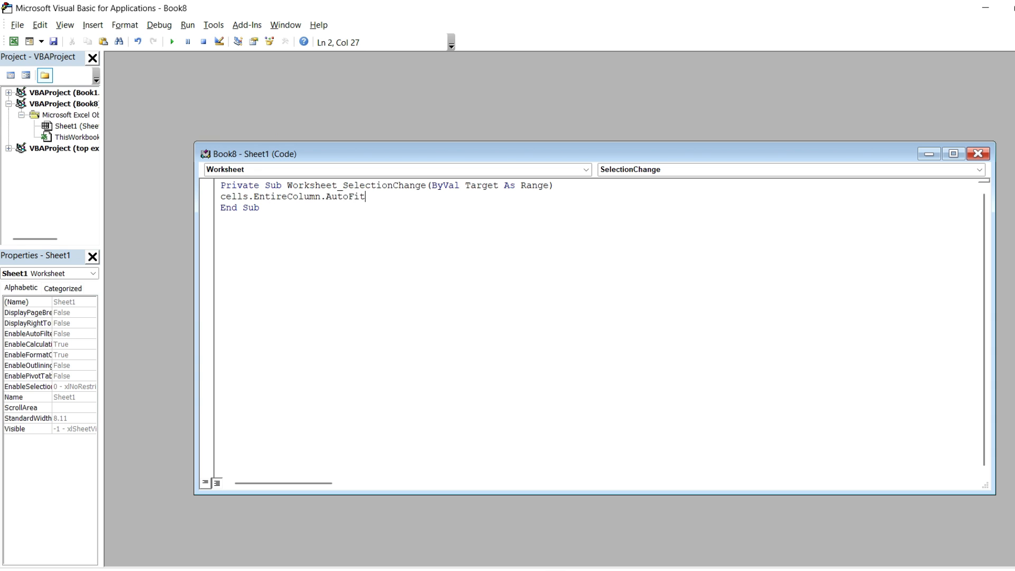
Step: Switch back to the Excel worksheet and test the autofit code with the headers Emp ID, Department, Salary and Employee Name in A1 to D1
key(alt+F11)
text(Emp ID)
key(Tab)
text(Department)
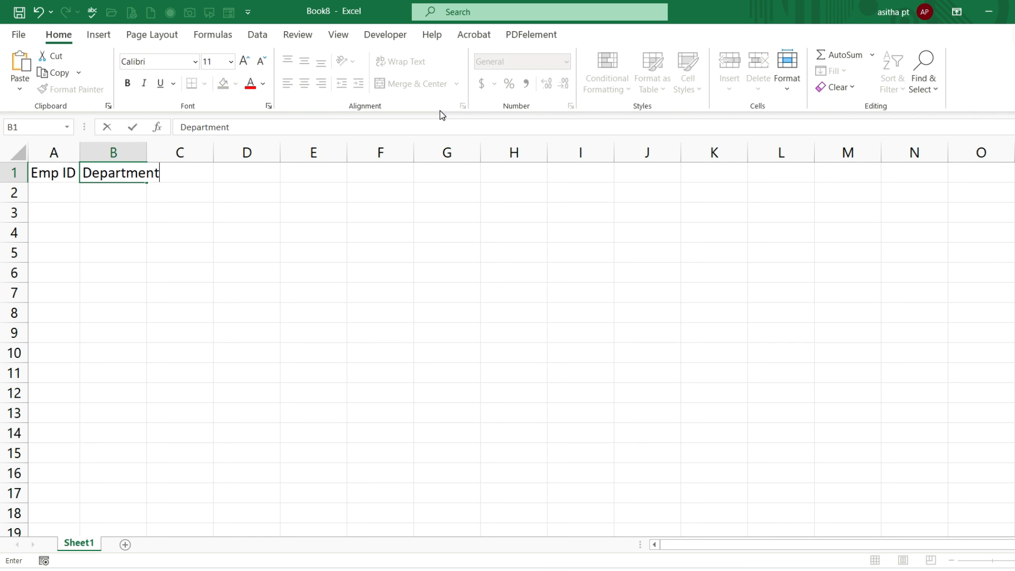
key(Tab)
text(Salary)
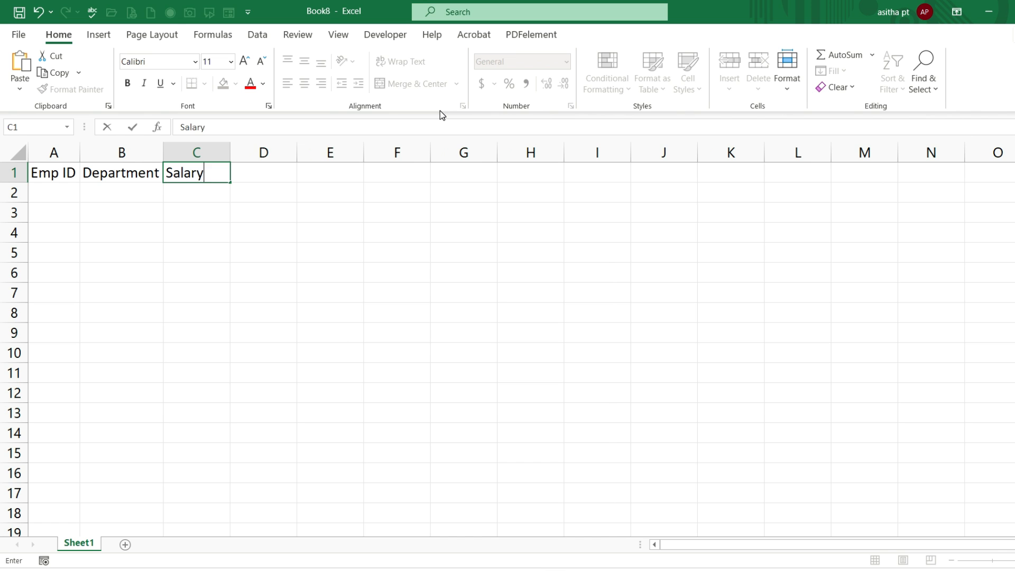
key(Tab)
text(Employee Name)
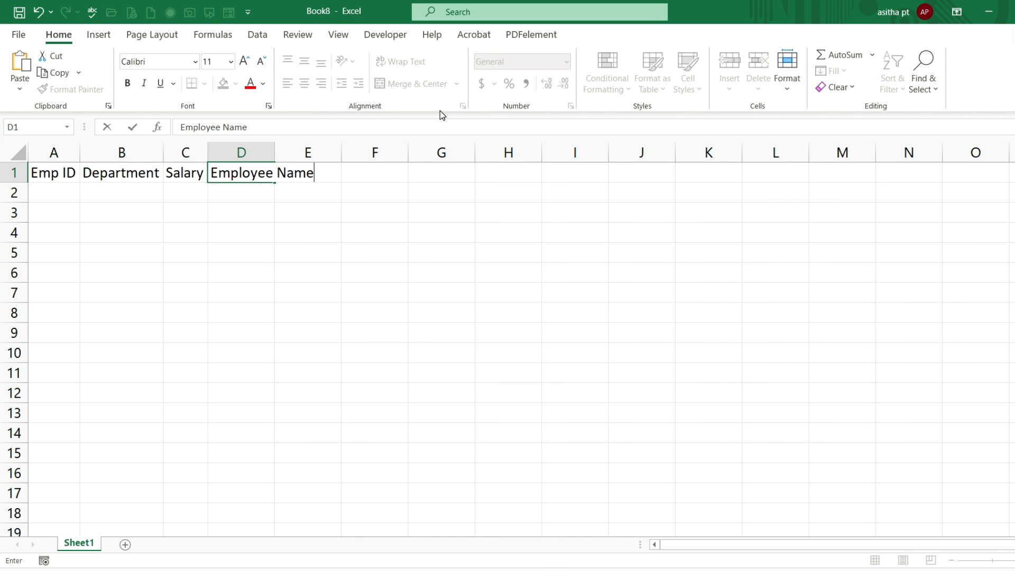
key(Tab)
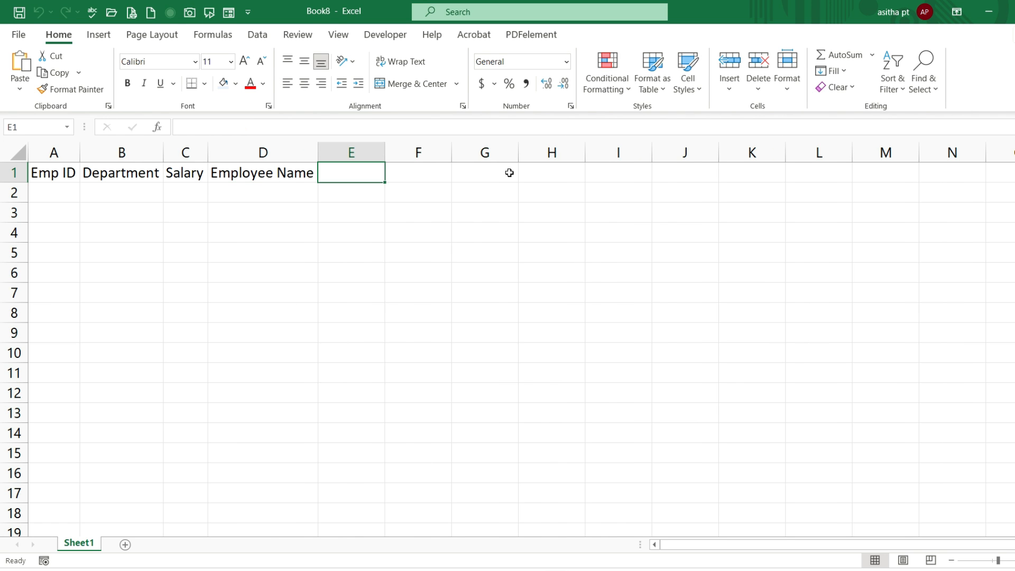